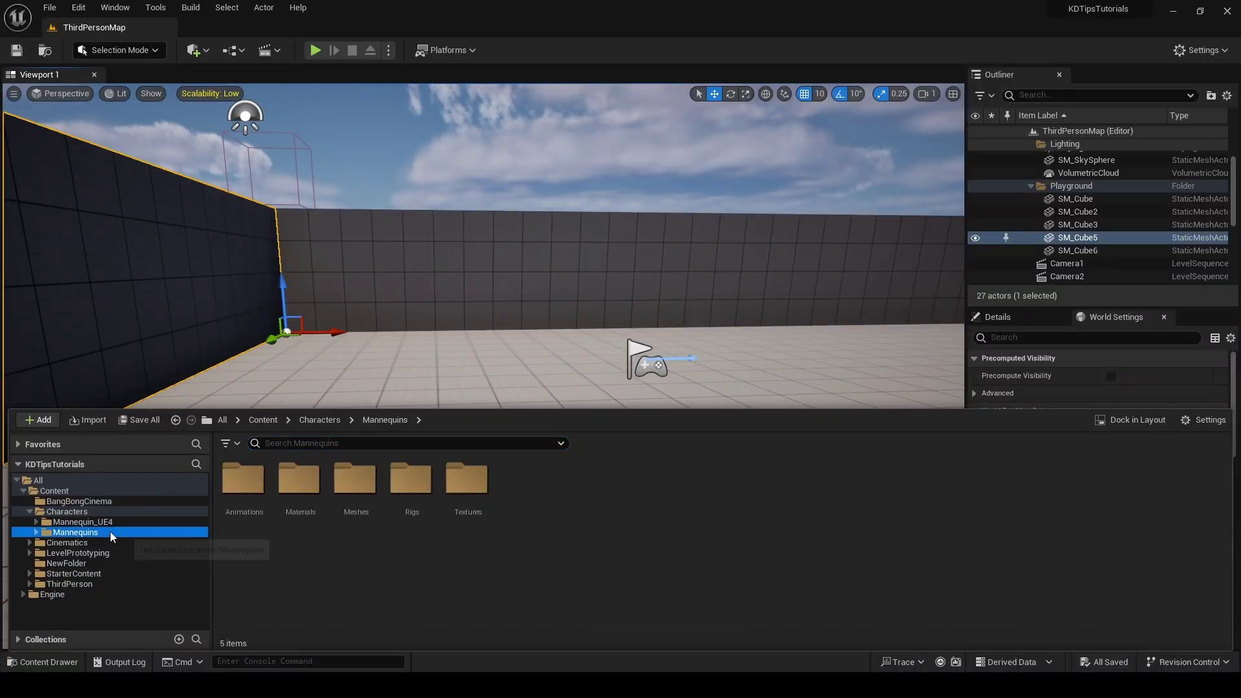
- Open the SKM_Quinn_Simple skeletal mesh from the Meshes folder of Mannequins
double_click(111, 532)
click(92, 563)
double_click(634, 503)
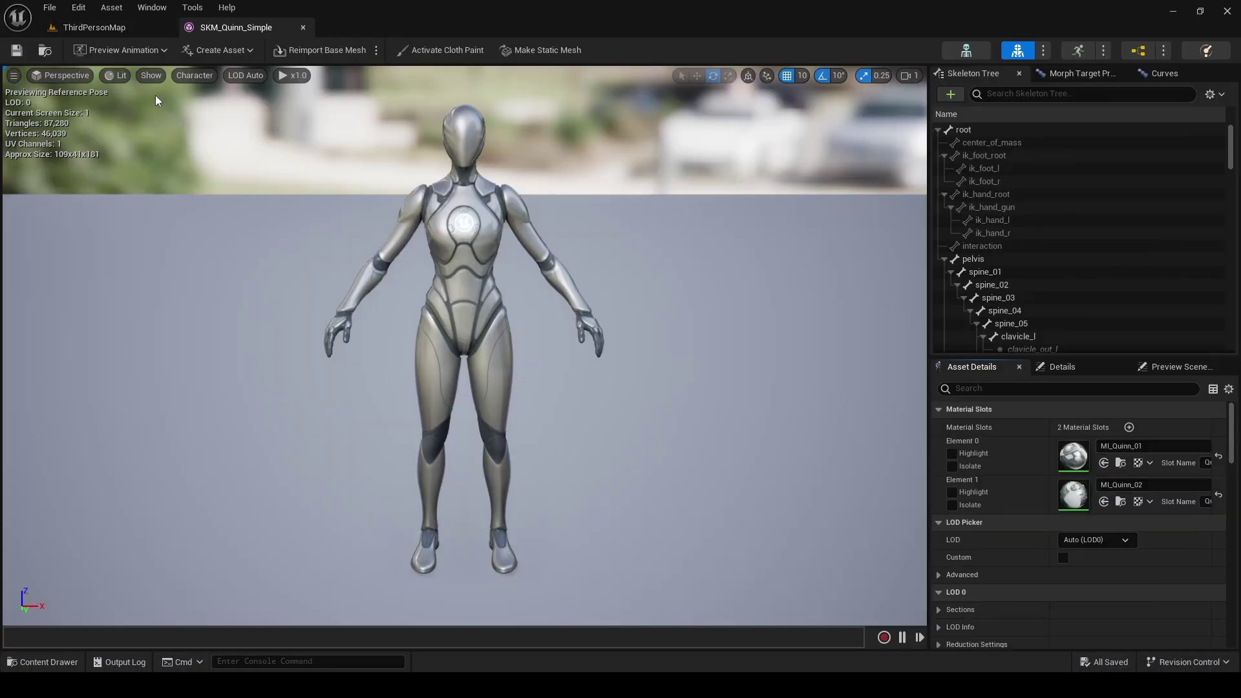
- Create a new animation asset named SK_Mannequin_Sequence from the mesh, saved in the Meshes folder
click(219, 50)
mouse_move(258, 85)
click(343, 105)
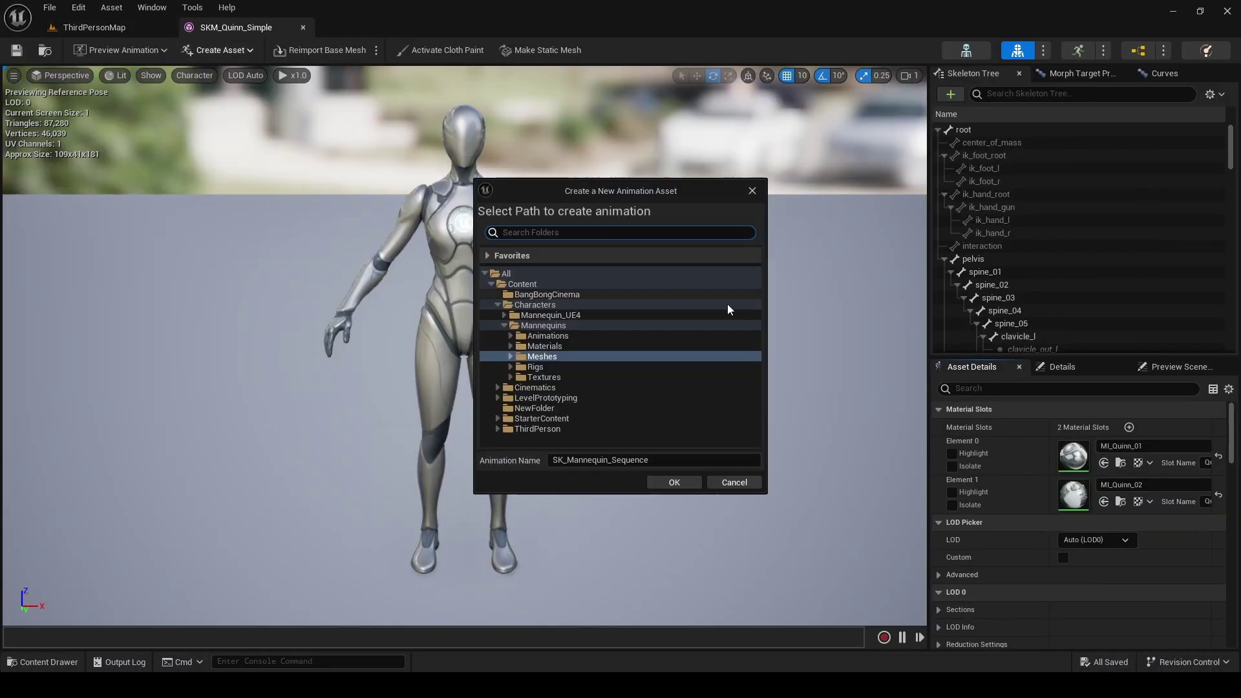
click(693, 483)
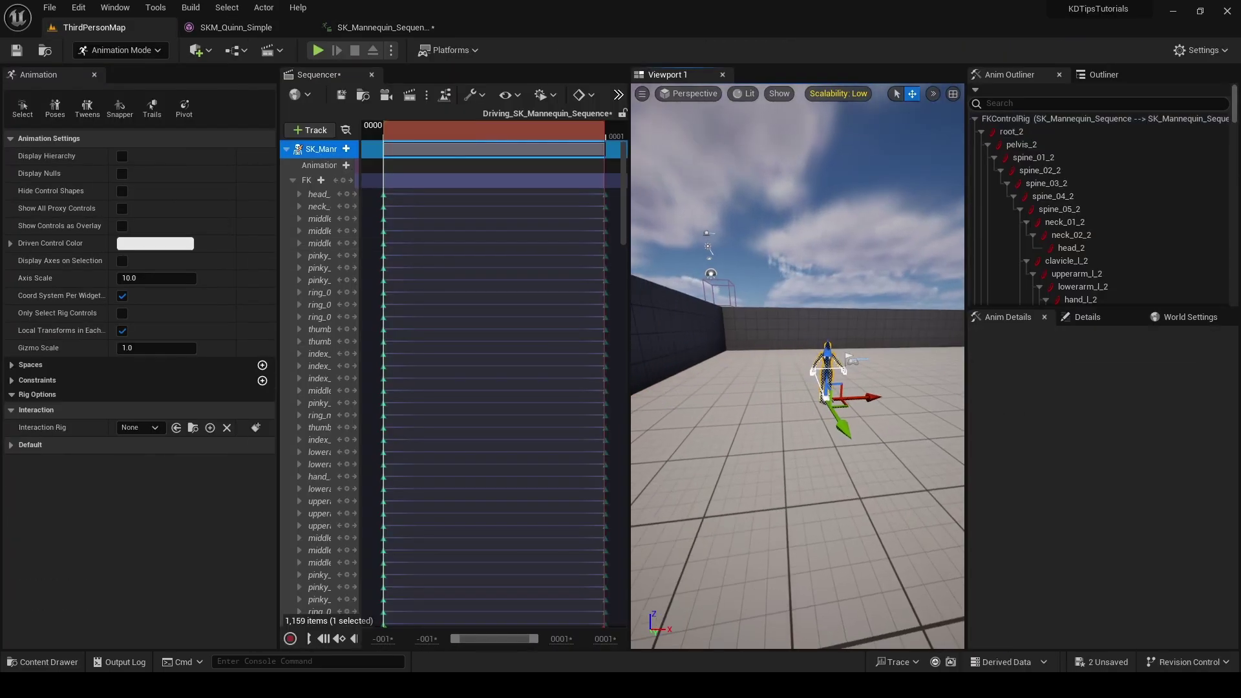
key(w)
mouse_move(889, 383)
right_down()
mouse_move(928, 382)
mouse_move(889, 382)
right_up()
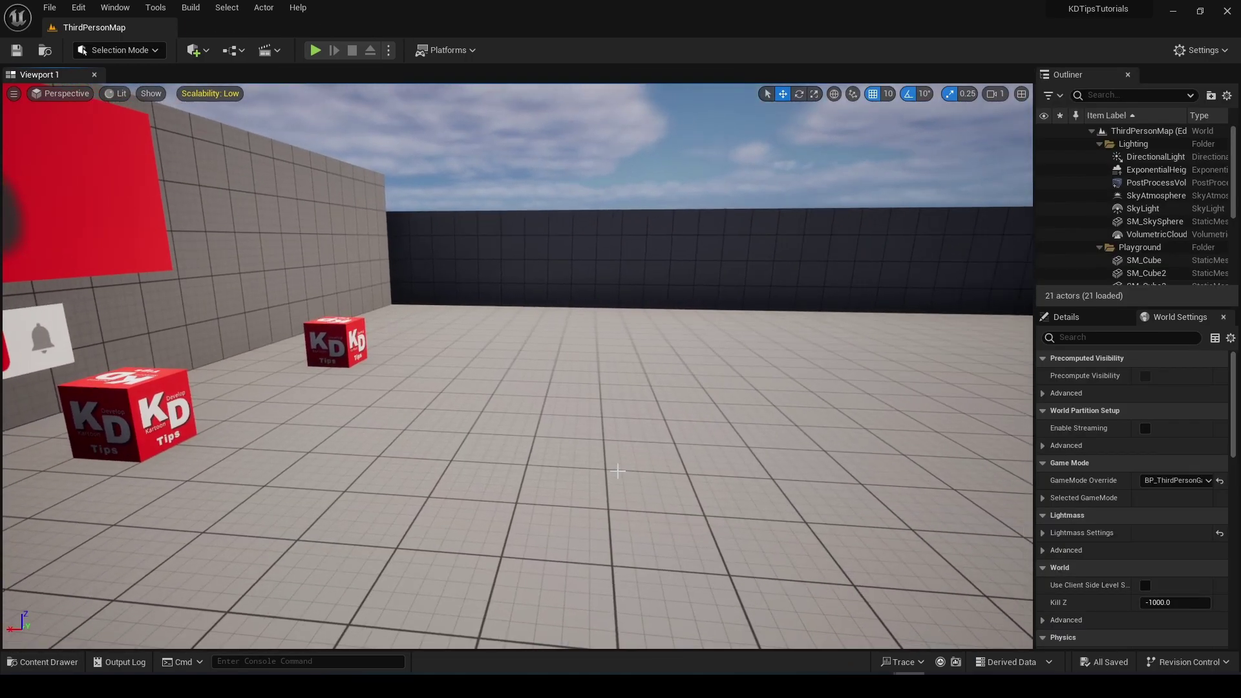
- Place the CR_Mannequin_Body control rig from the Mannequins Rigs folder into the level and focus on it
key(ctrl+space)
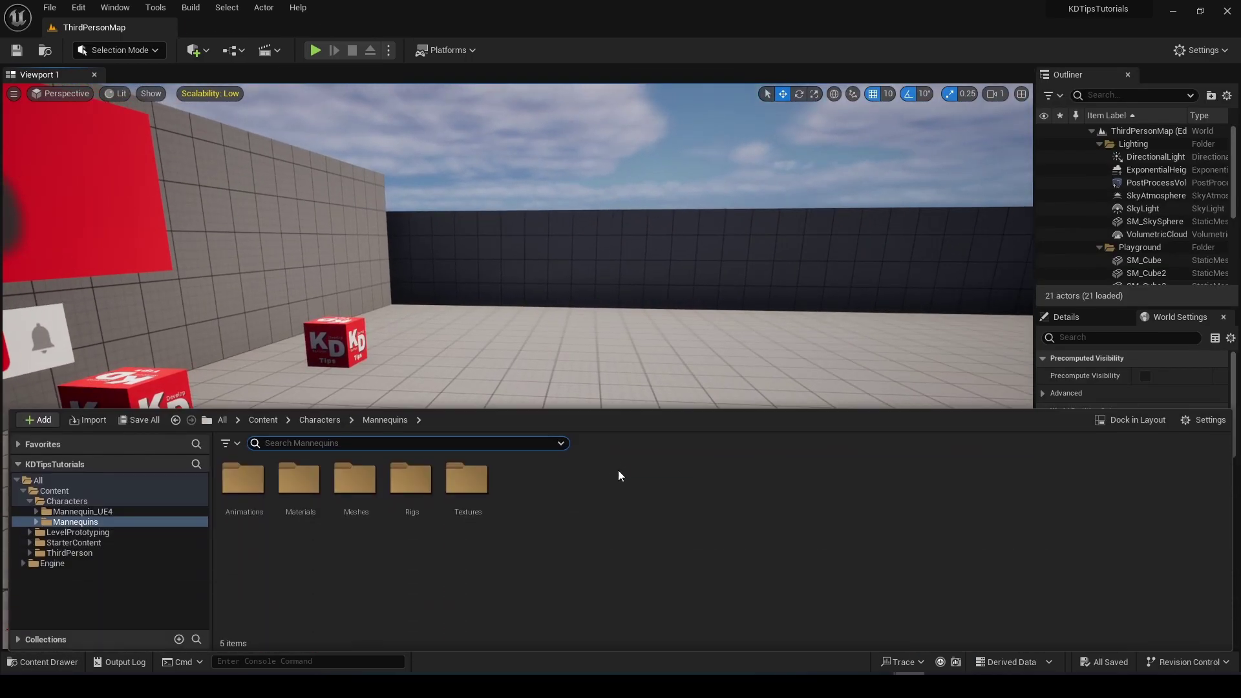
click(36, 523)
click(74, 553)
click(67, 563)
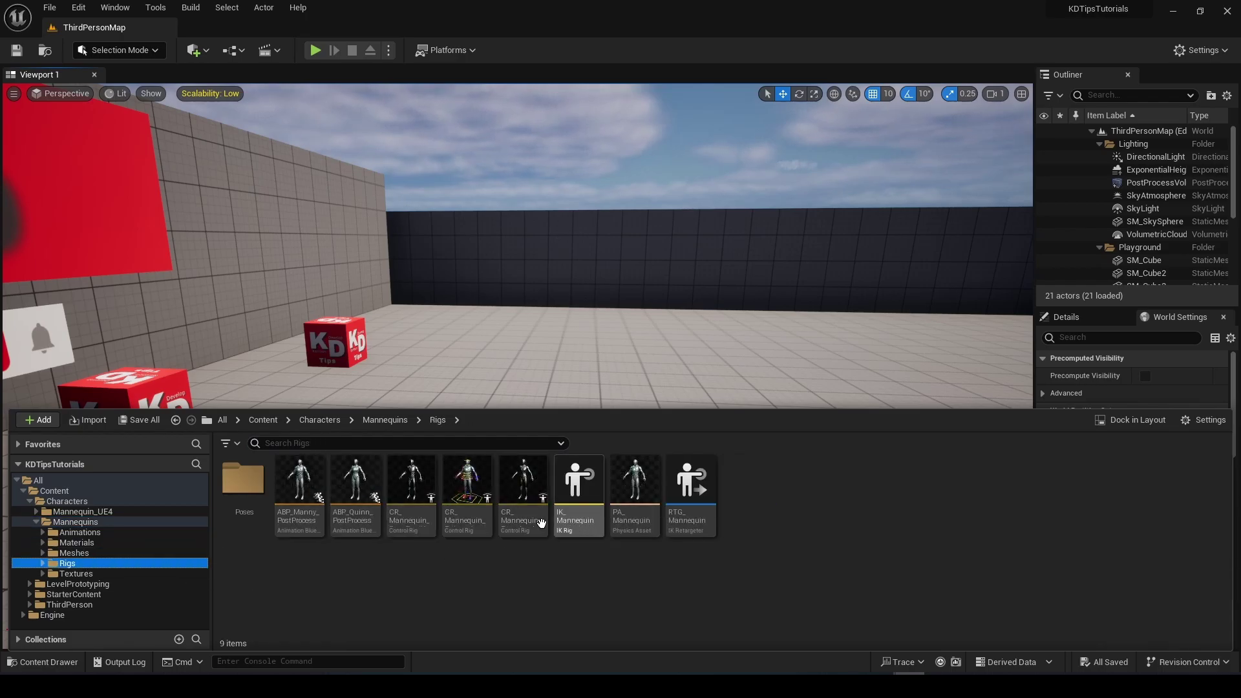
drag(467, 491, 575, 492)
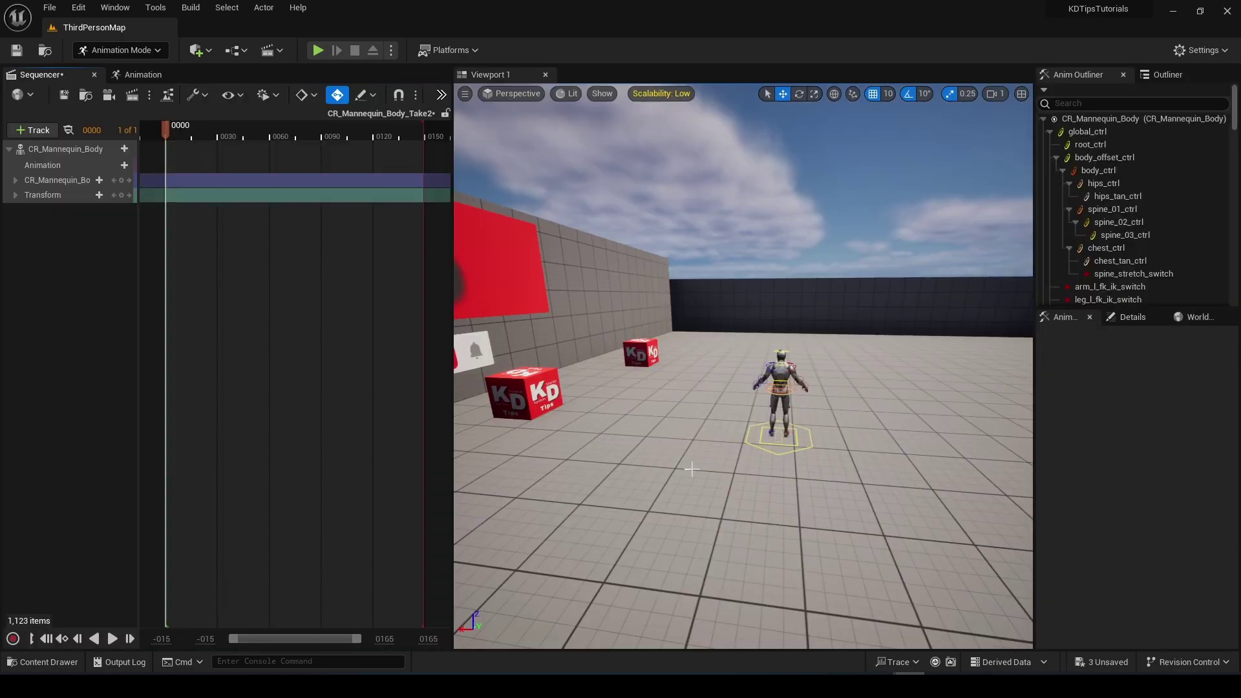
key(f)
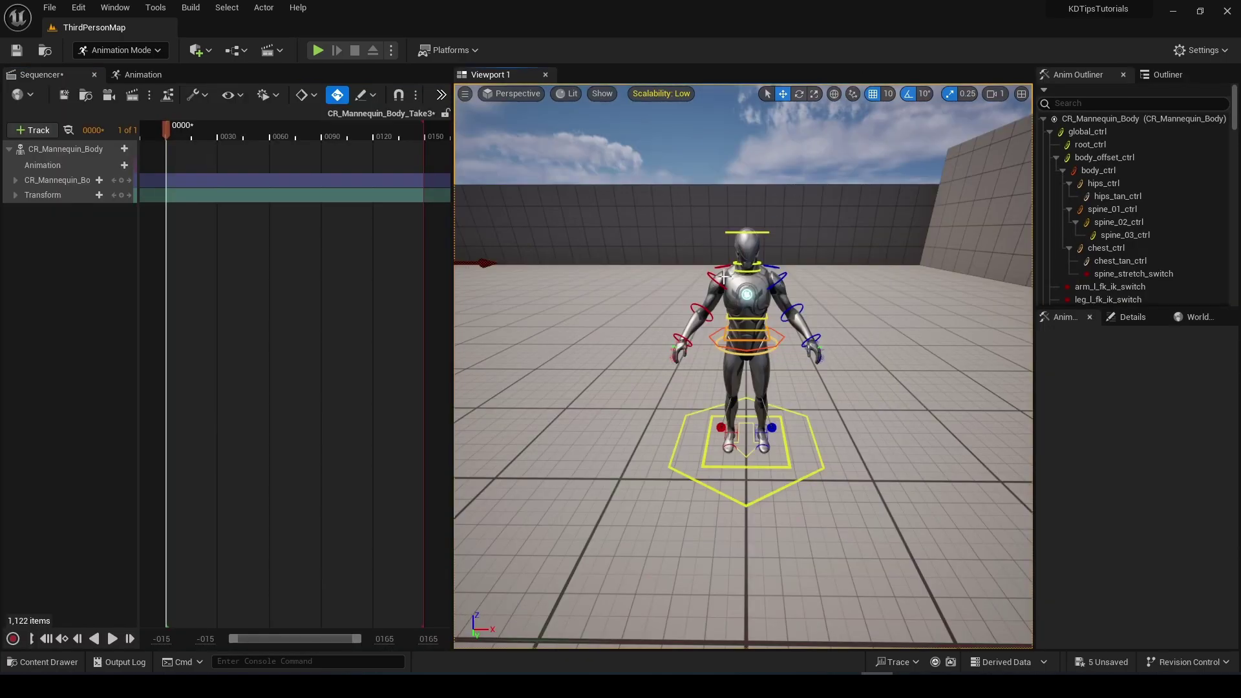
- Raise the mannequin's left hand control (hand_l_fk_ctrl) to about shoulder height and key it at frame 5
click(713, 280)
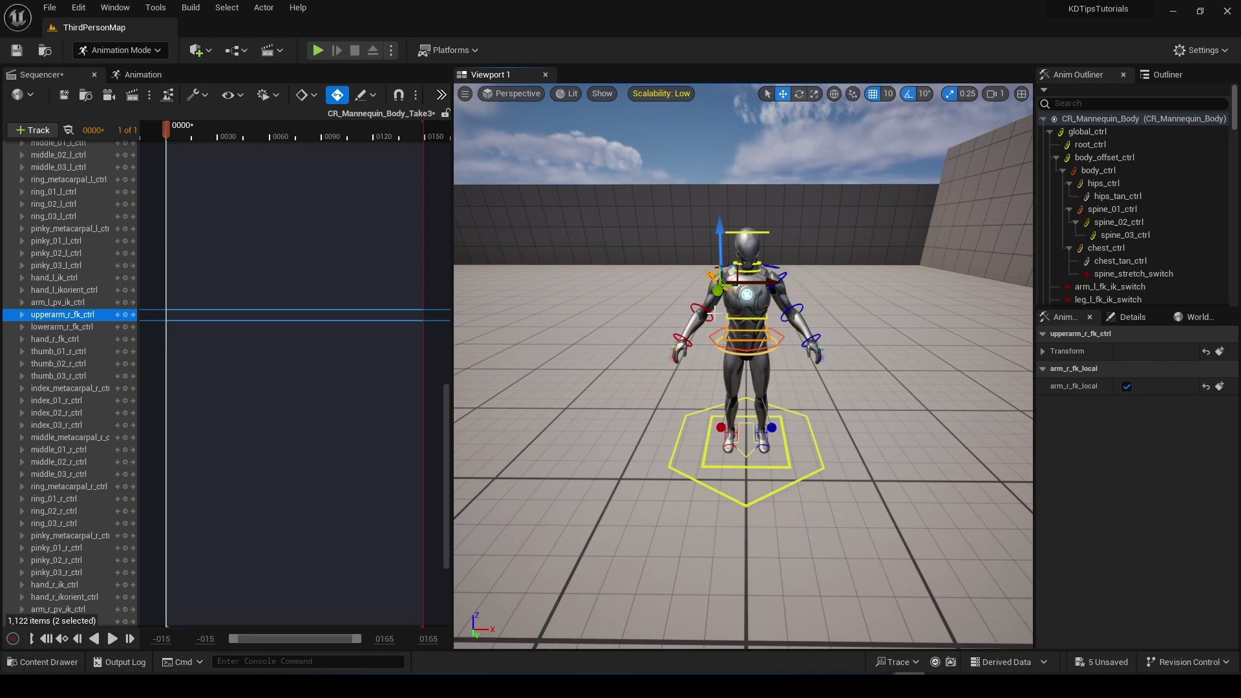
click(811, 339)
key(f)
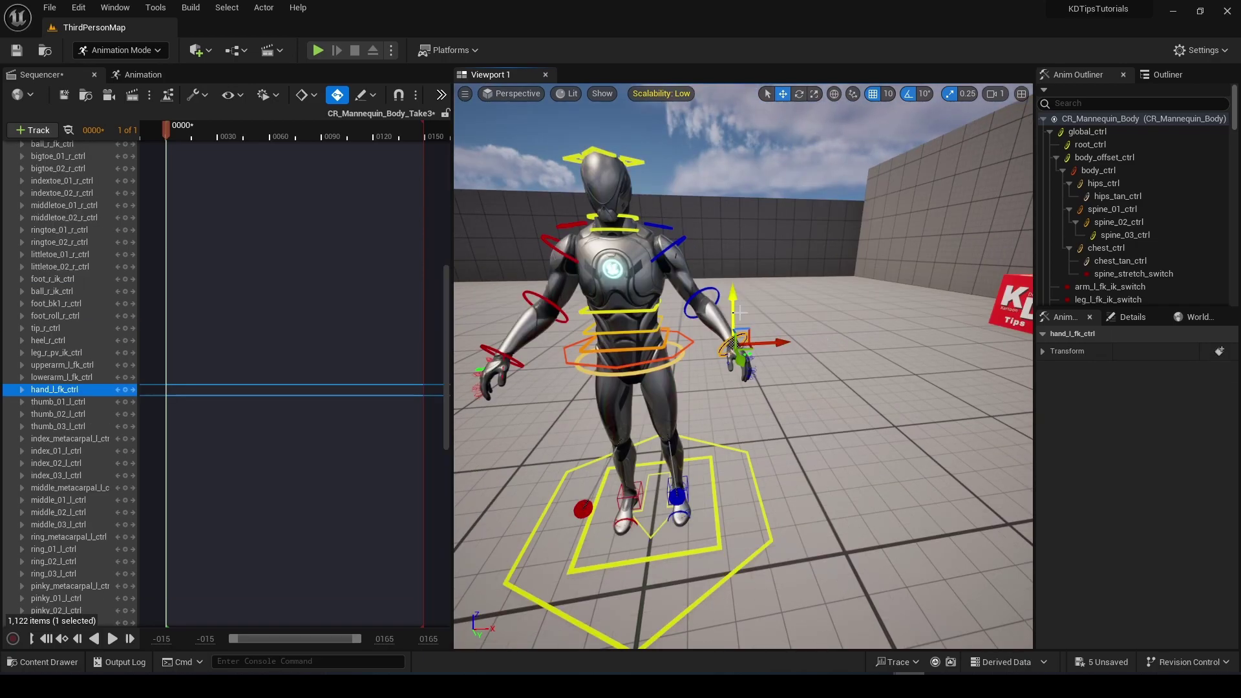
drag(735, 306, 731, 186)
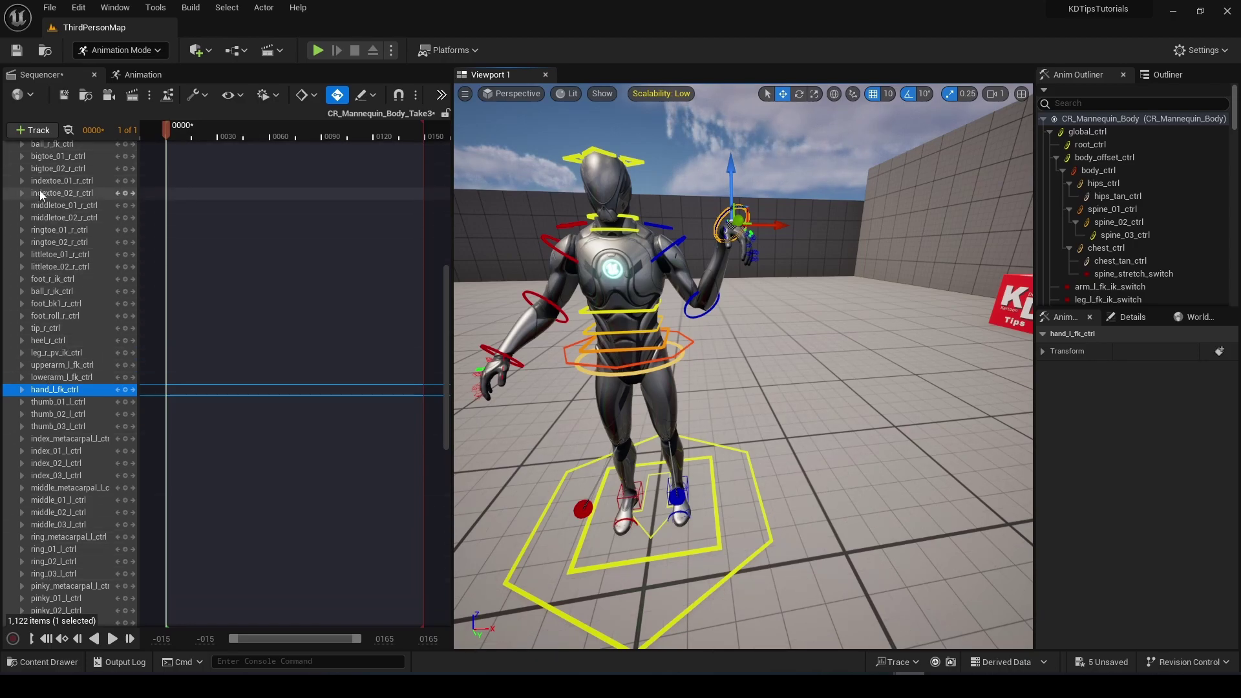
click(174, 131)
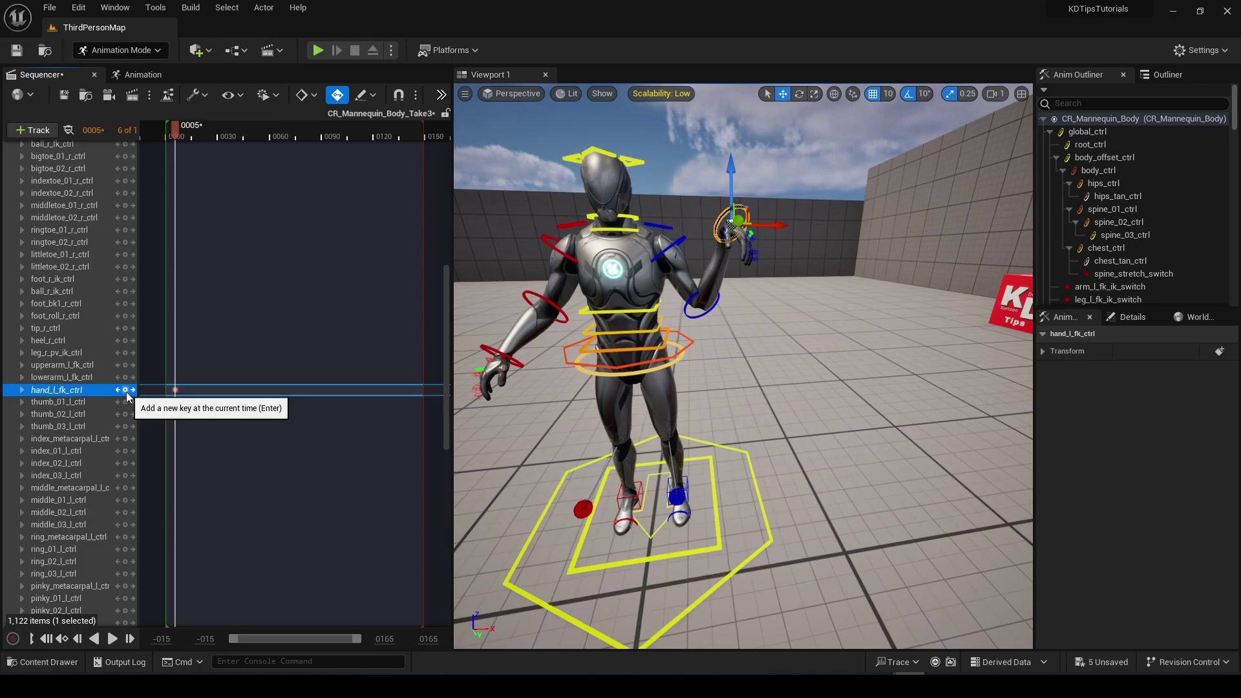
click(174, 394)
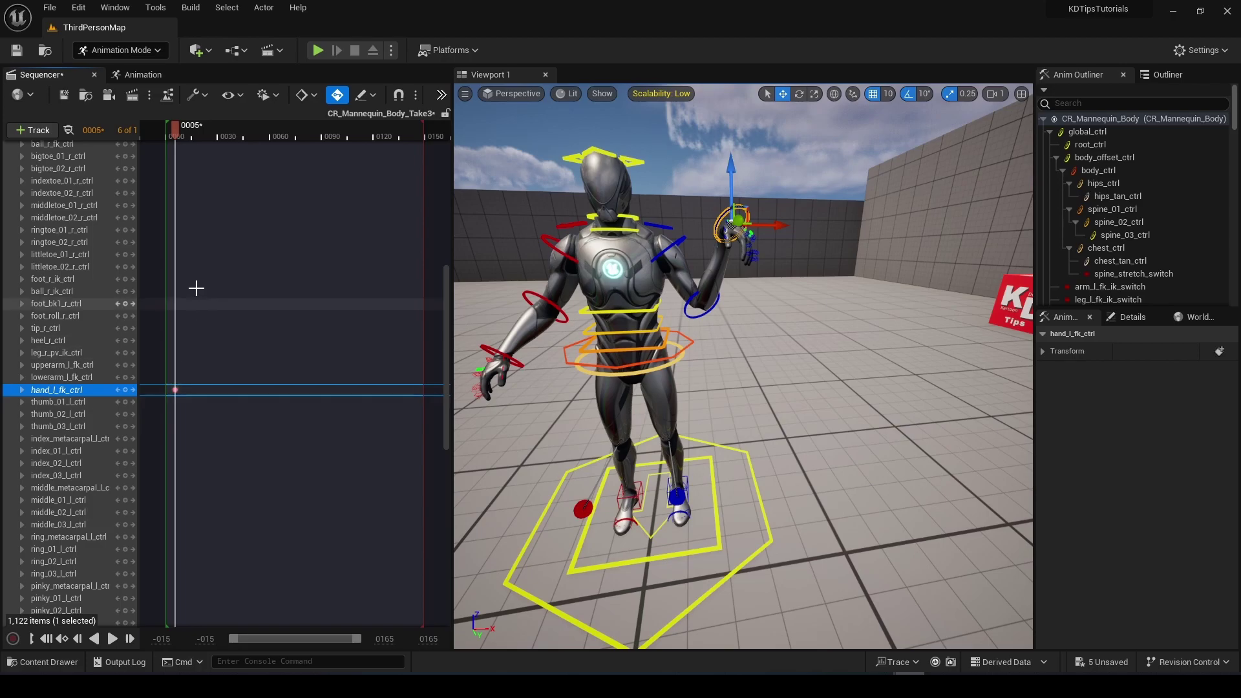
- Lower the left hand control farther along the timeline and scrub through the arm motion from the start
drag(177, 127, 201, 133)
drag(731, 178, 734, 349)
click(169, 132)
drag(172, 136, 220, 132)
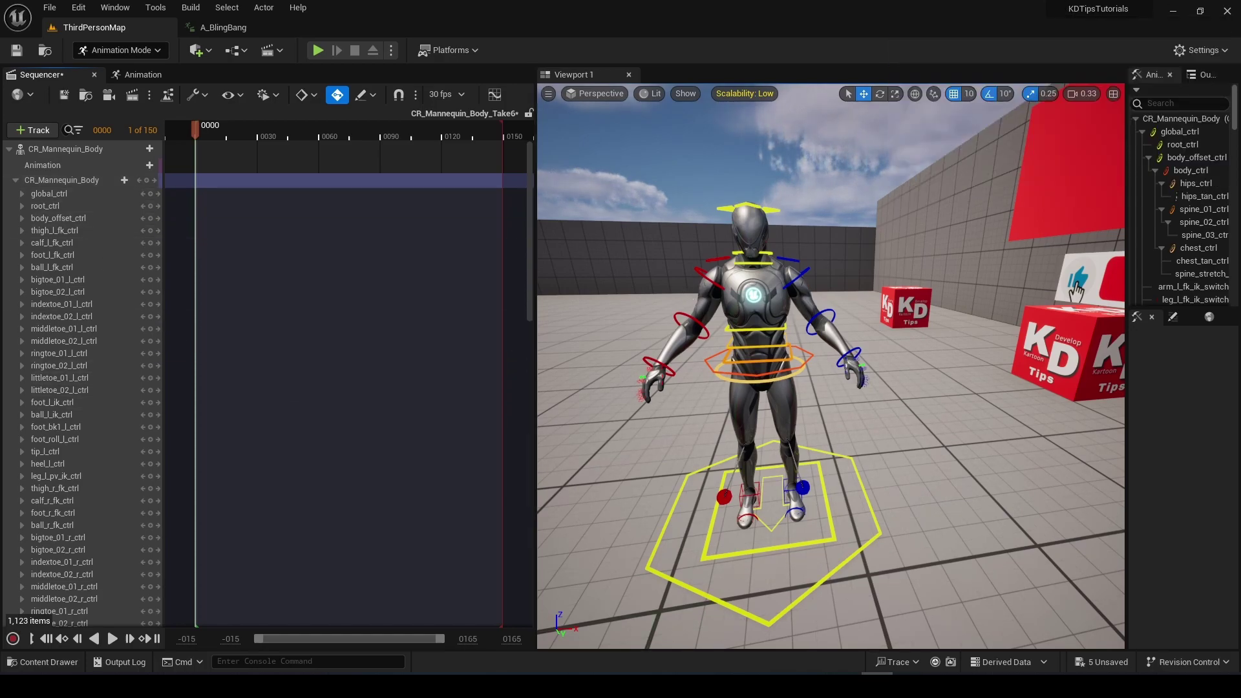
- Rotate the right and left forearm FK controls at frame 0 to bring both hands up in front of the chest
mouse_move(638, 380)
right_down()
mouse_move(626, 354)
mouse_move(632, 380)
right_up()
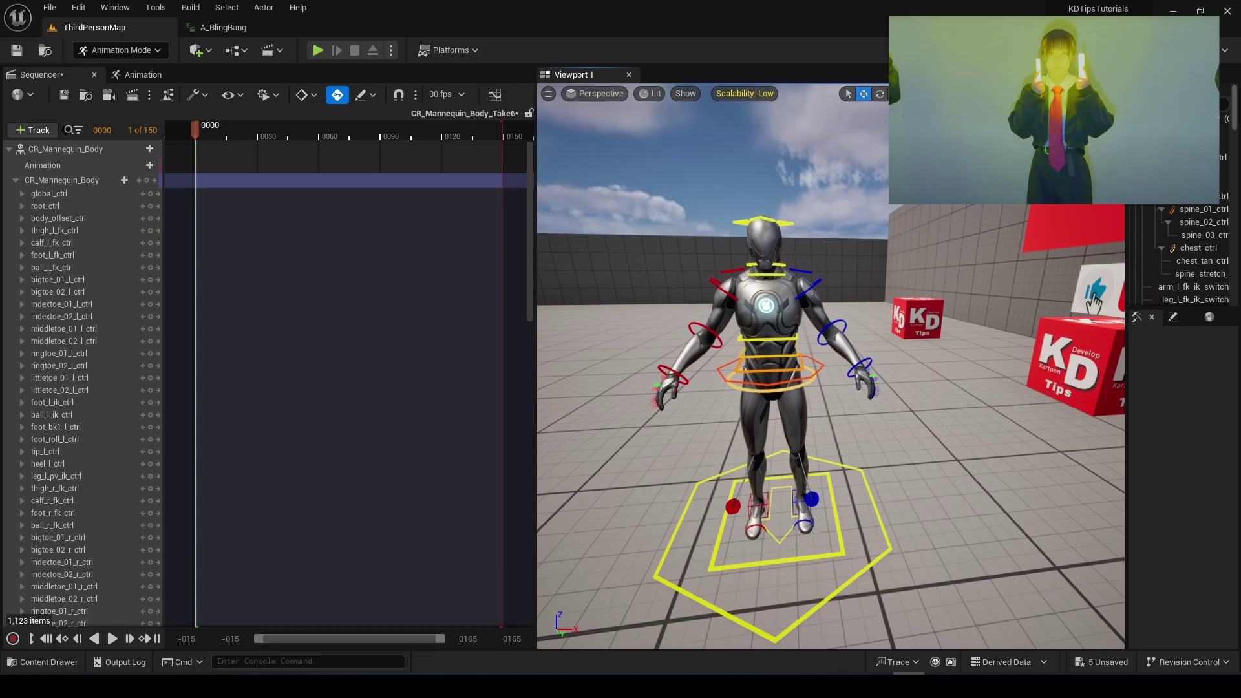
click(697, 326)
key(e)
drag(675, 326, 709, 392)
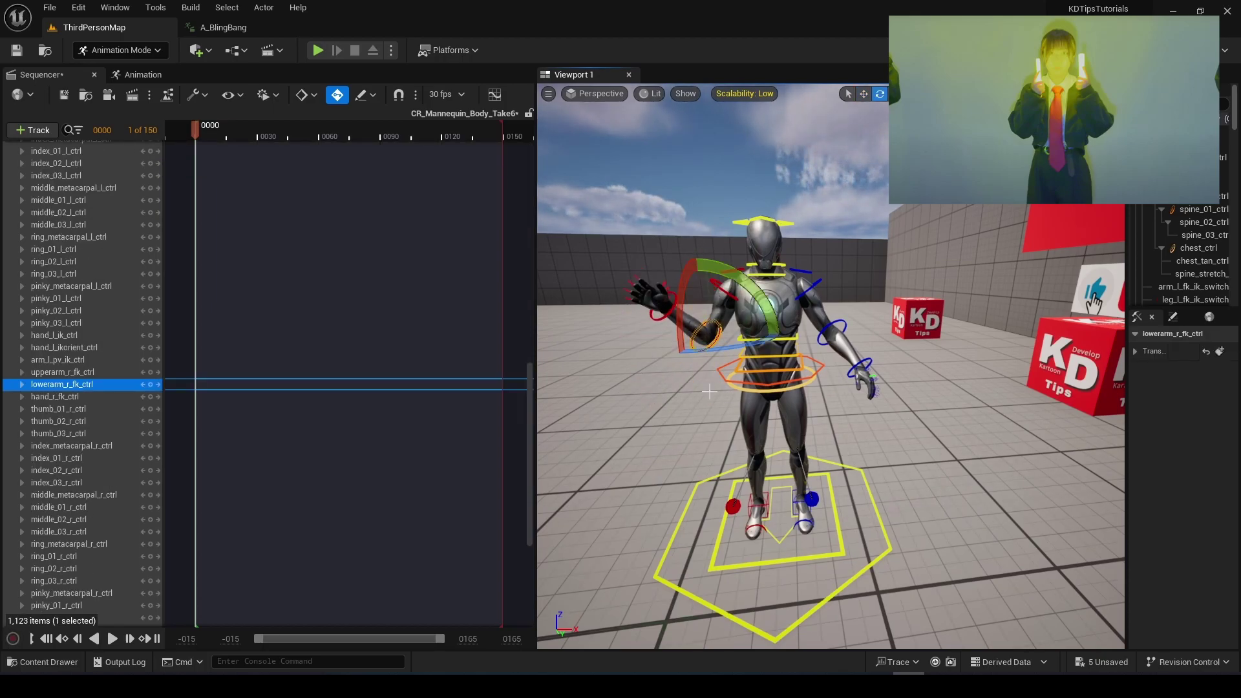
drag(721, 349, 845, 305)
click(842, 324)
mouse_move(833, 351)
mouse_down()
mouse_move(863, 353)
mouse_move(832, 351)
mouse_up()
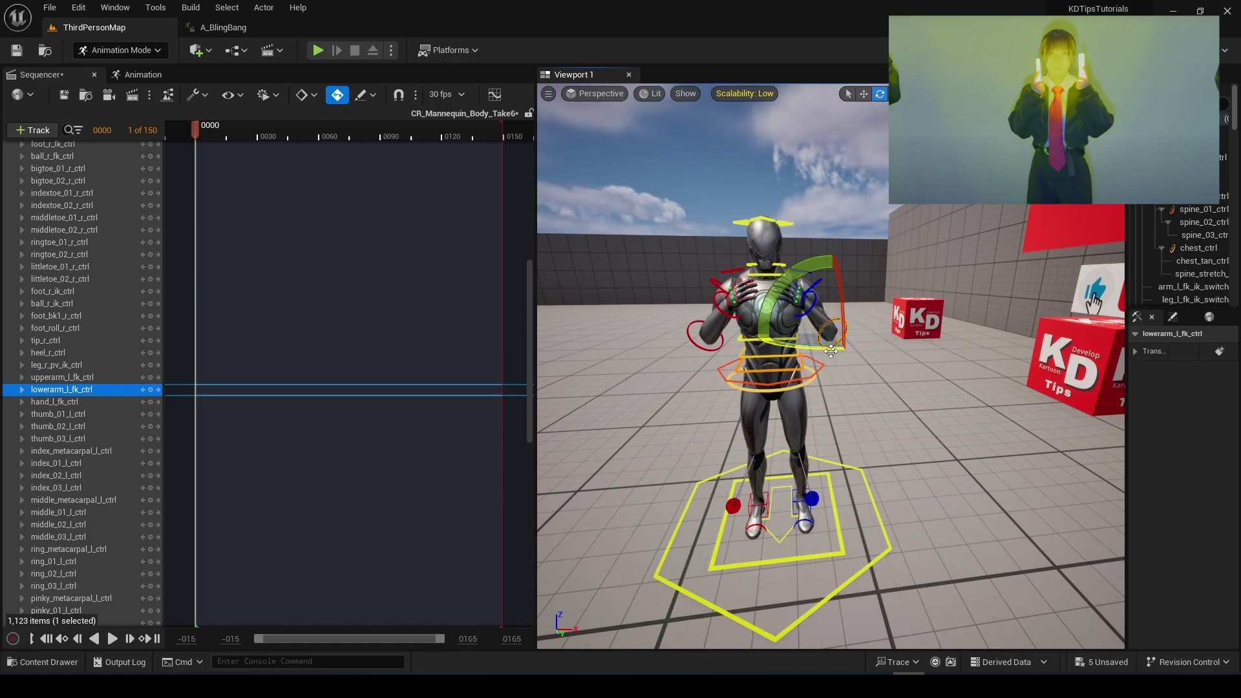
- Select the hand FK controls and rotate the left hand to adjust its orientation in front of the chest
click(738, 305)
click(714, 304)
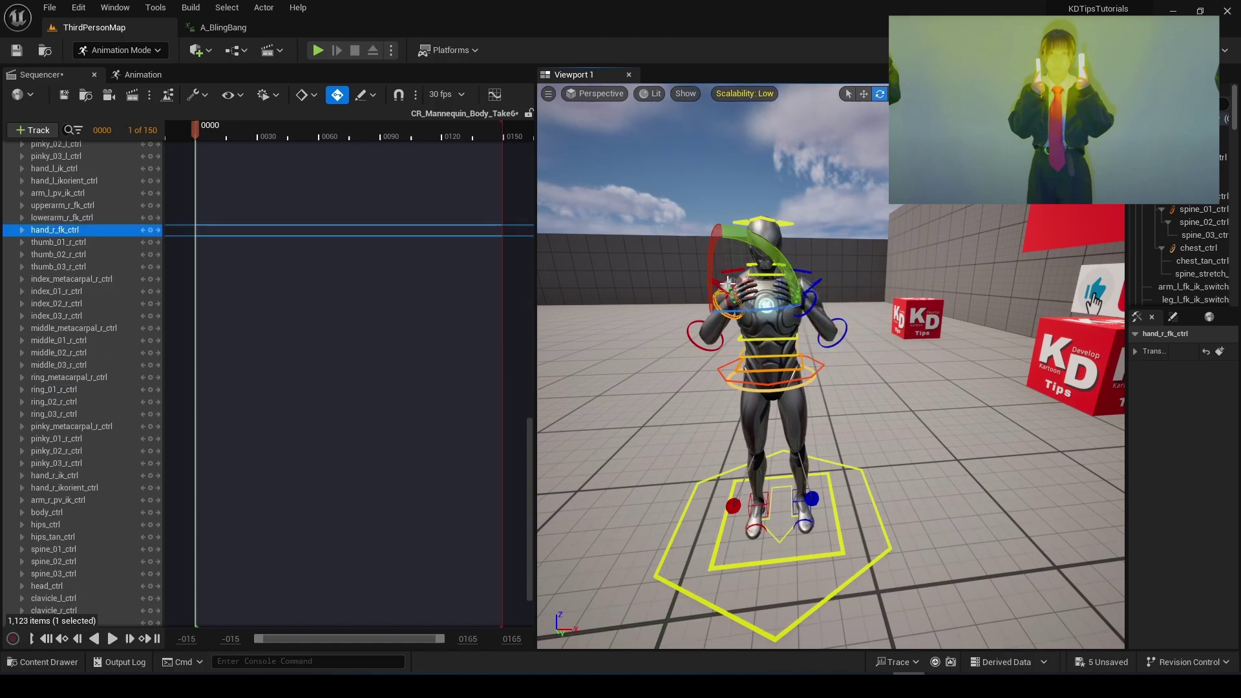
click(818, 301)
drag(777, 236, 792, 294)
click(845, 329)
mouse_move(858, 297)
right_down()
mouse_move(856, 282)
mouse_move(814, 297)
mouse_move(858, 298)
right_up()
alt+drag(859, 297, 807, 397)
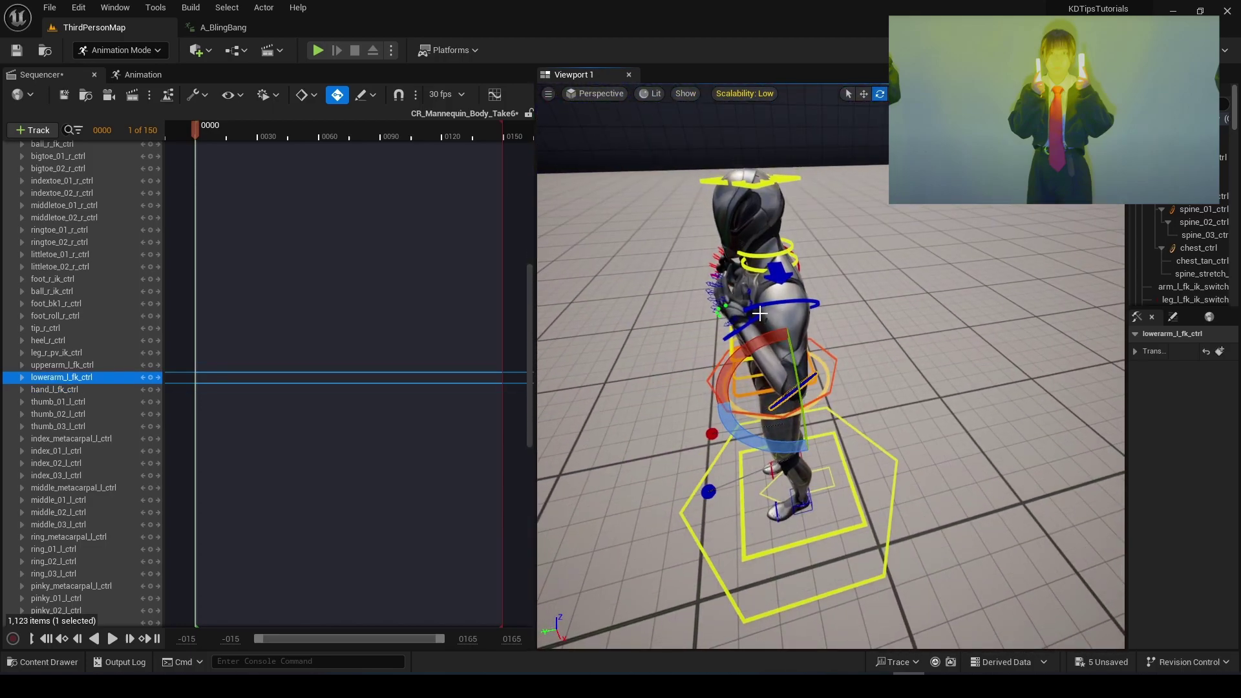
click(780, 303)
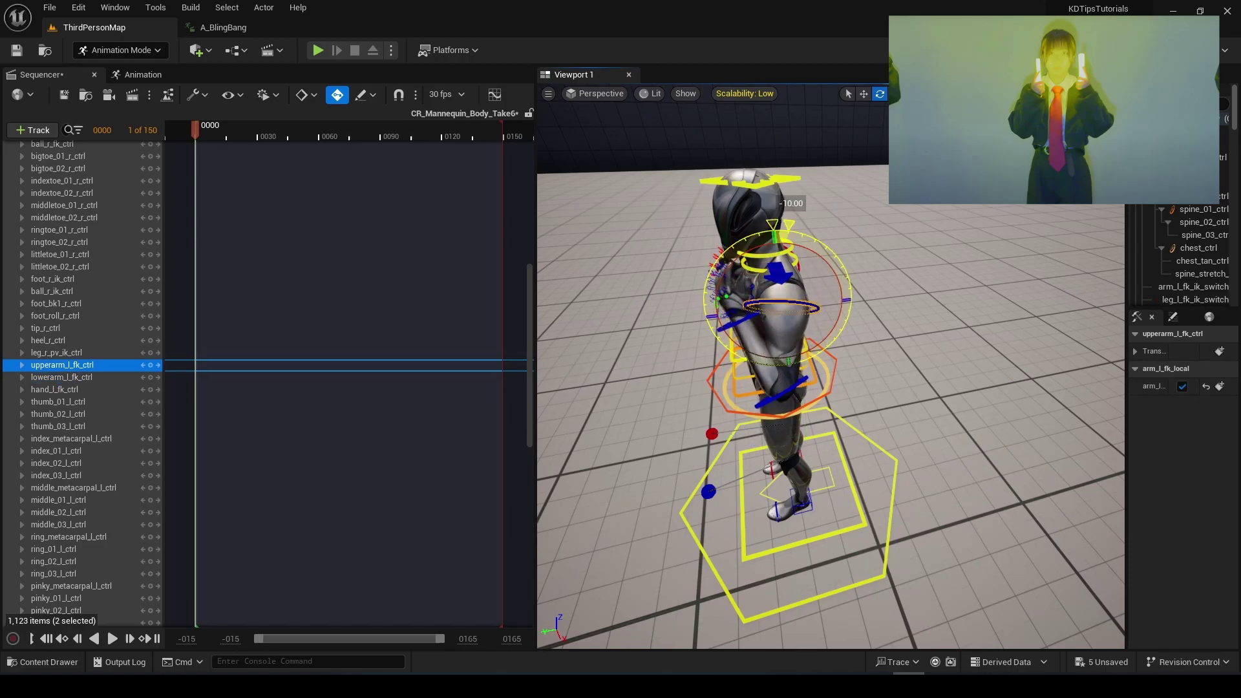
key(ctrl+z)
- Move the left and right forearm FK controls to bring both raised hands forward, away from the chest
click(774, 397)
key(w)
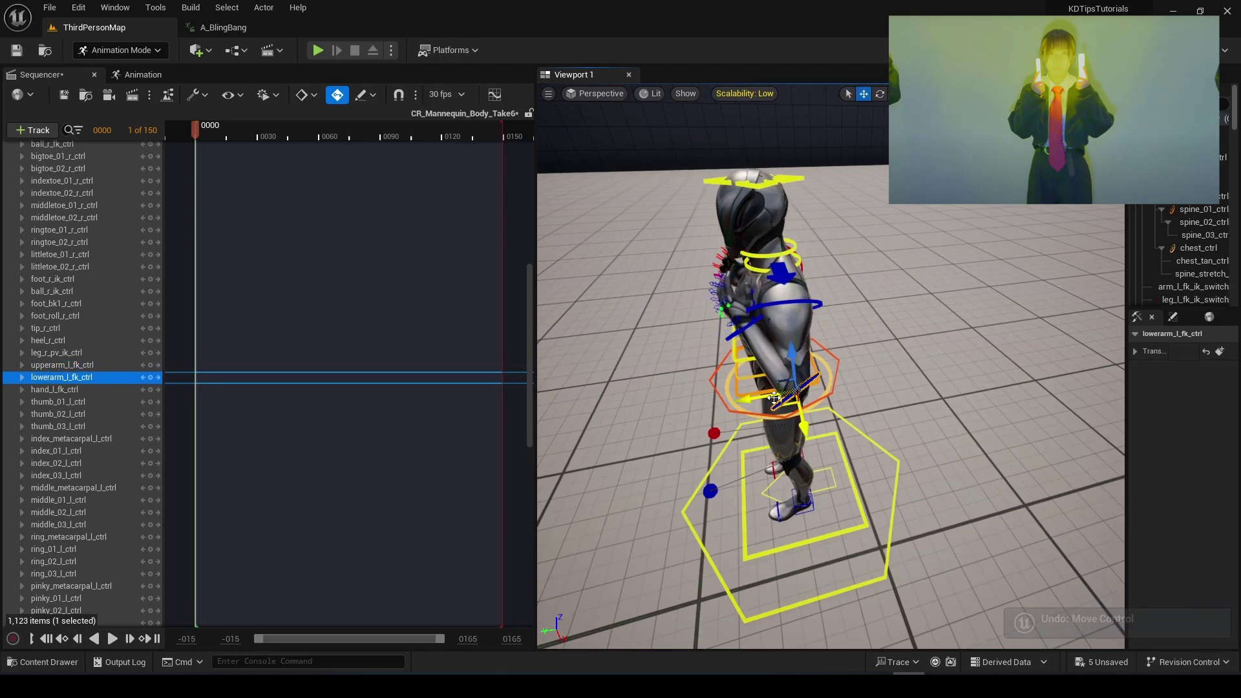
drag(761, 398, 1018, 391)
click(598, 421)
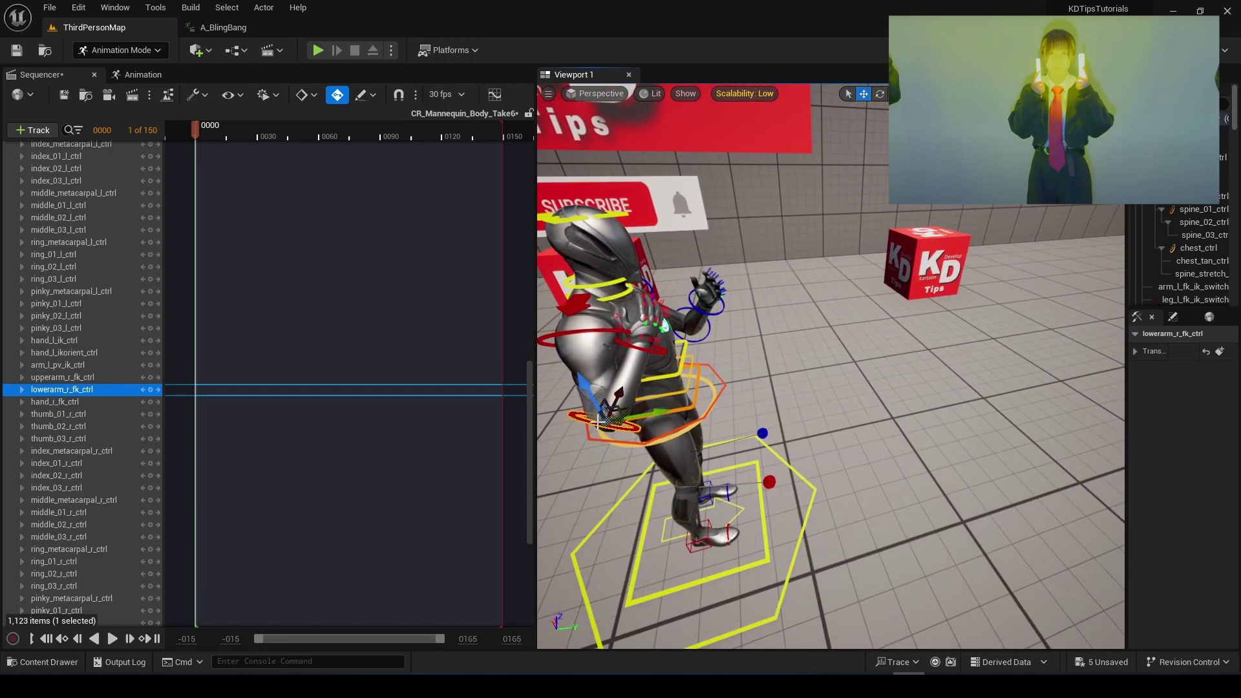
drag(632, 419, 527, 386)
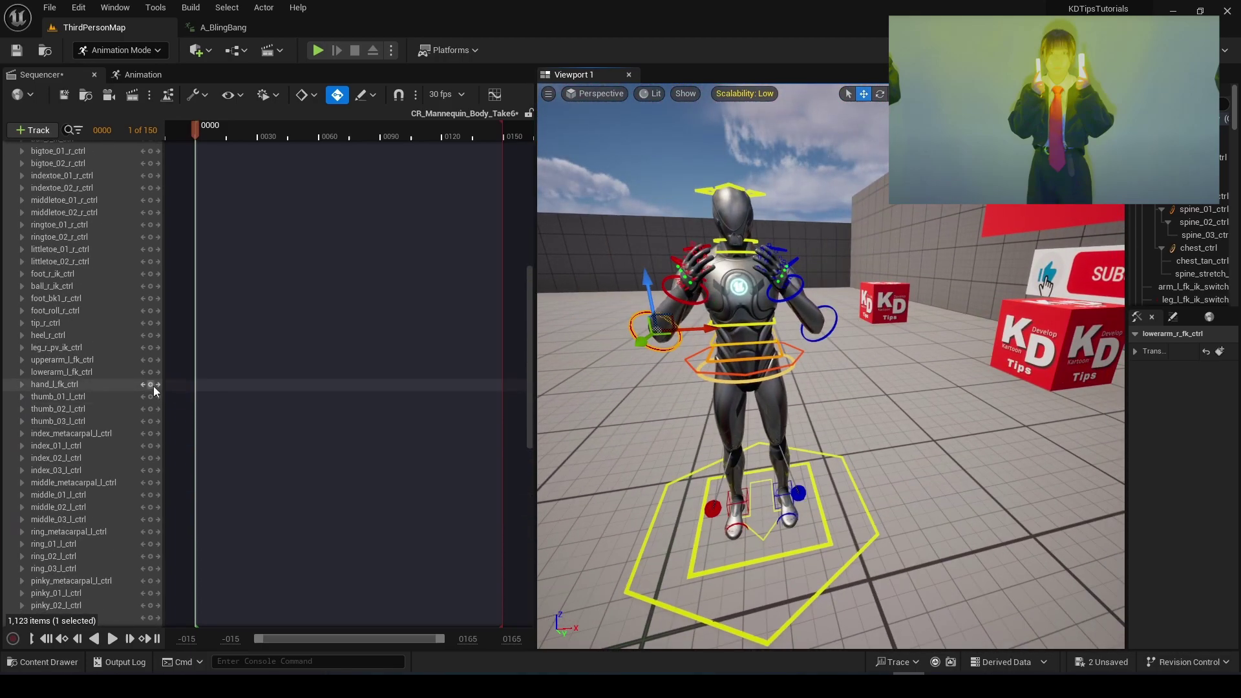
- Rotate the hand controls to refine the raised-hands pose so both palms turn inward
click(155, 391)
key(e)
drag(708, 281, 779, 262)
click(824, 333)
right_drag(780, 263, 769, 263)
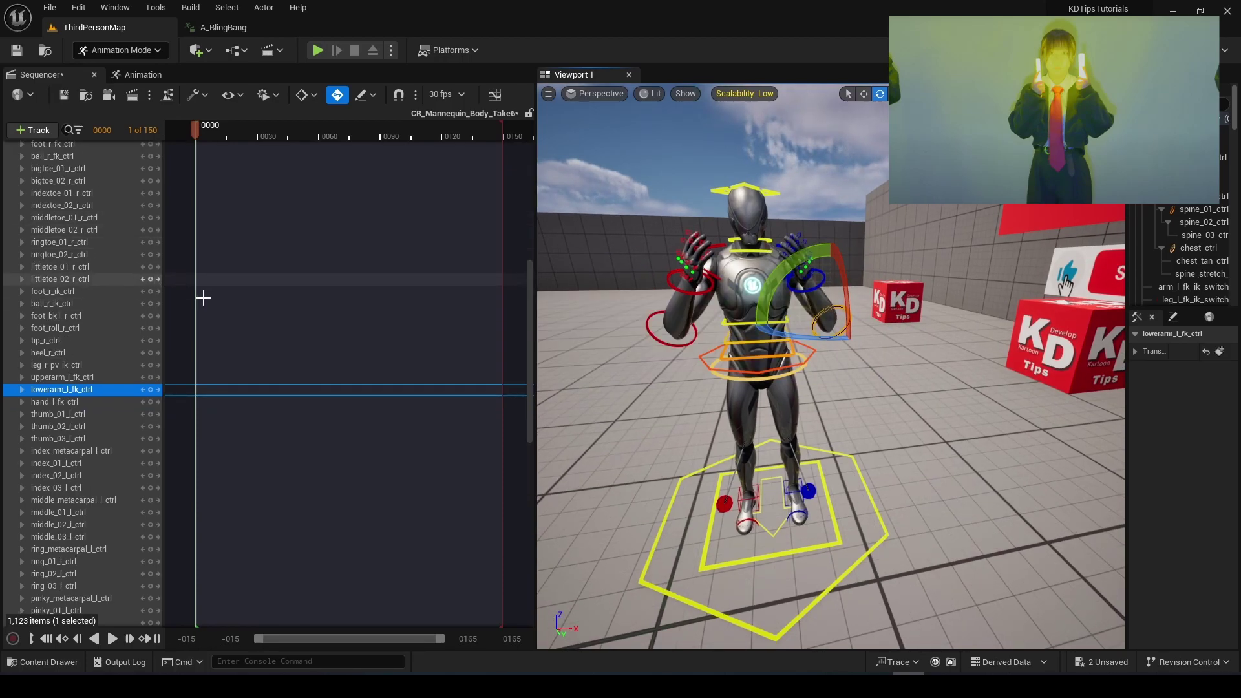
- Key all controls of the CR_Mannequin_Body rig at frame 0
drag(531, 326, 503, 168)
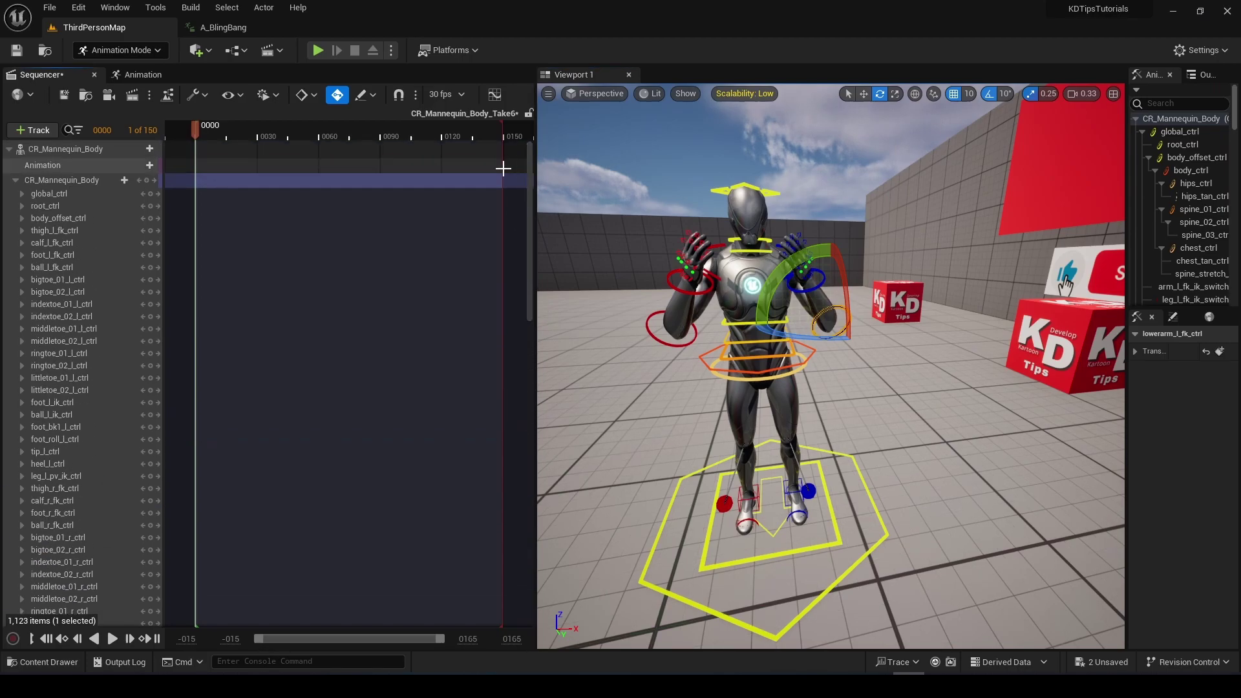
click(147, 184)
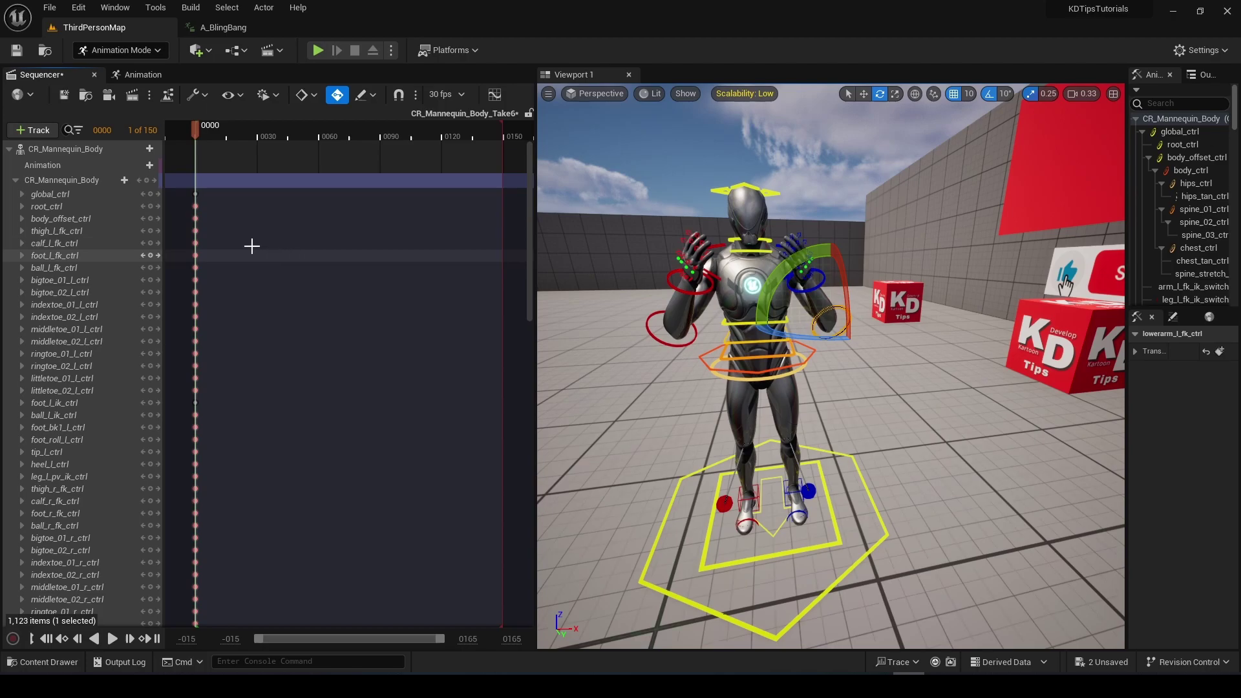
drag(531, 212, 518, 511)
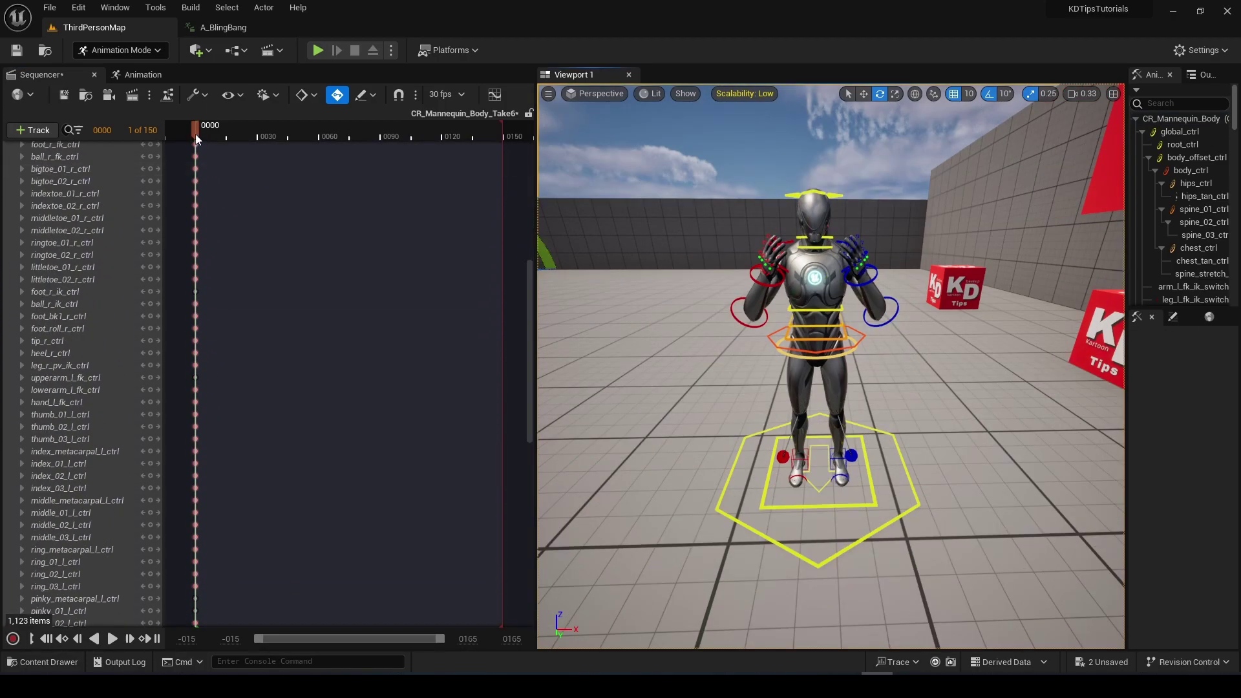
- At frame 15, rotate the right forearm FK control outward by 30 degrees
drag(196, 135, 226, 136)
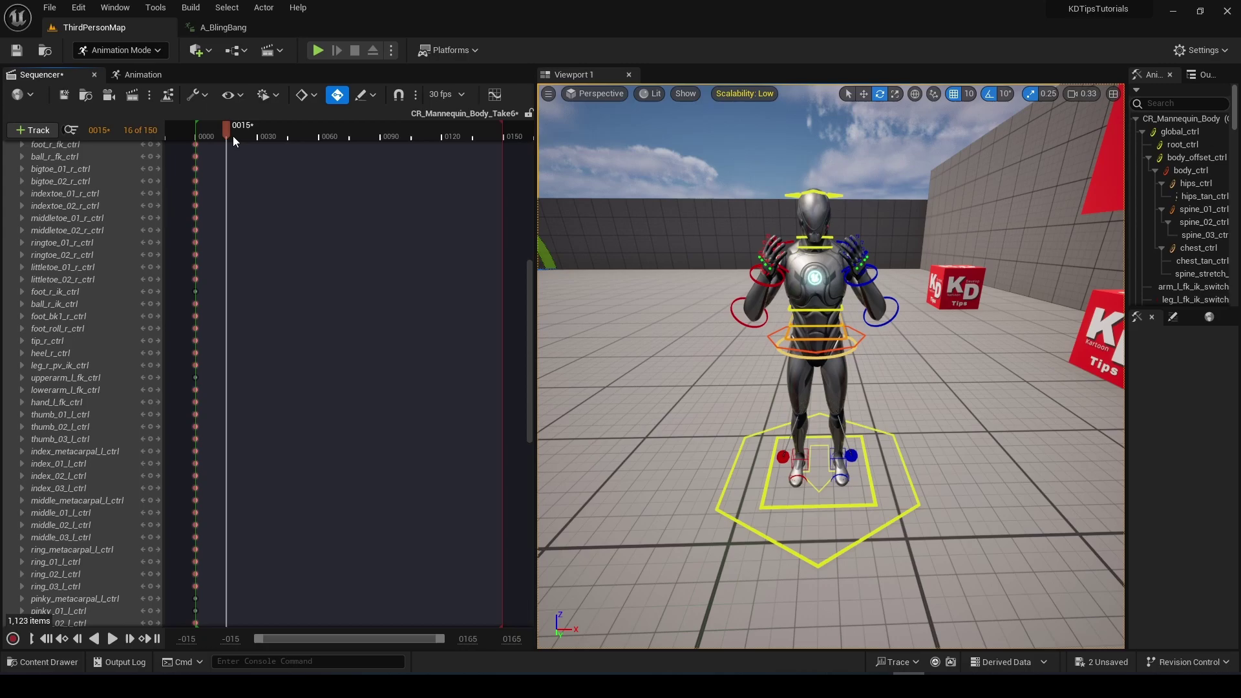
click(755, 327)
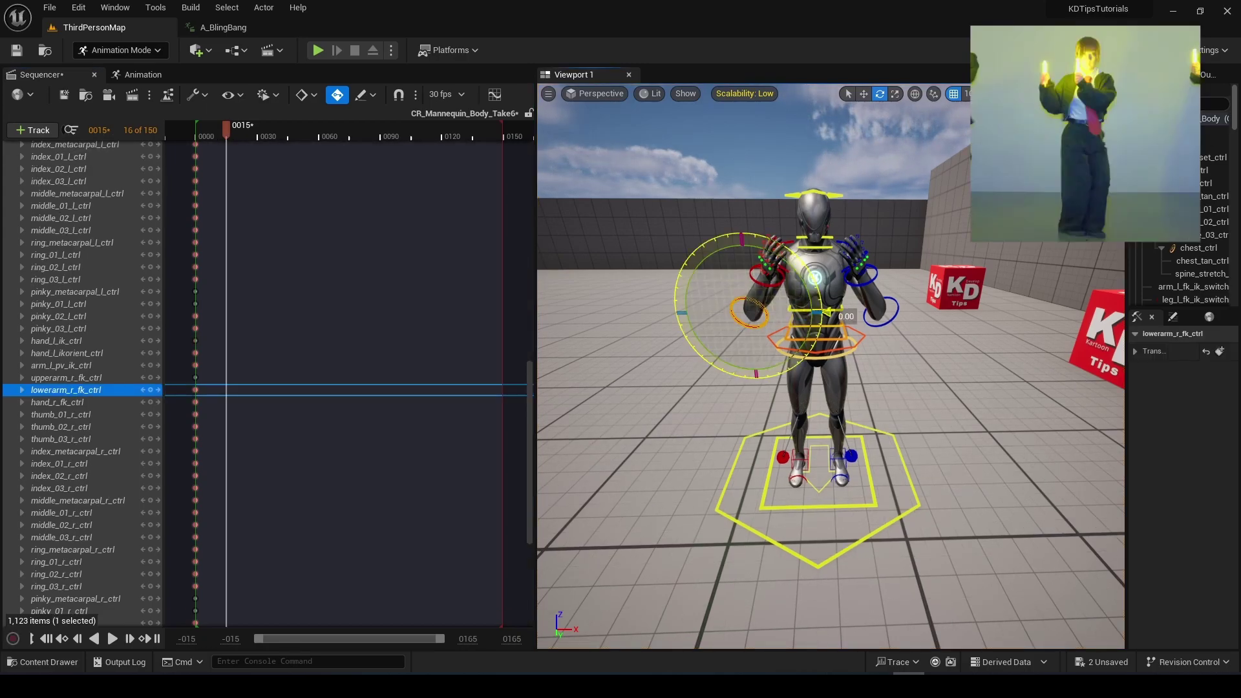
drag(828, 301, 816, 266)
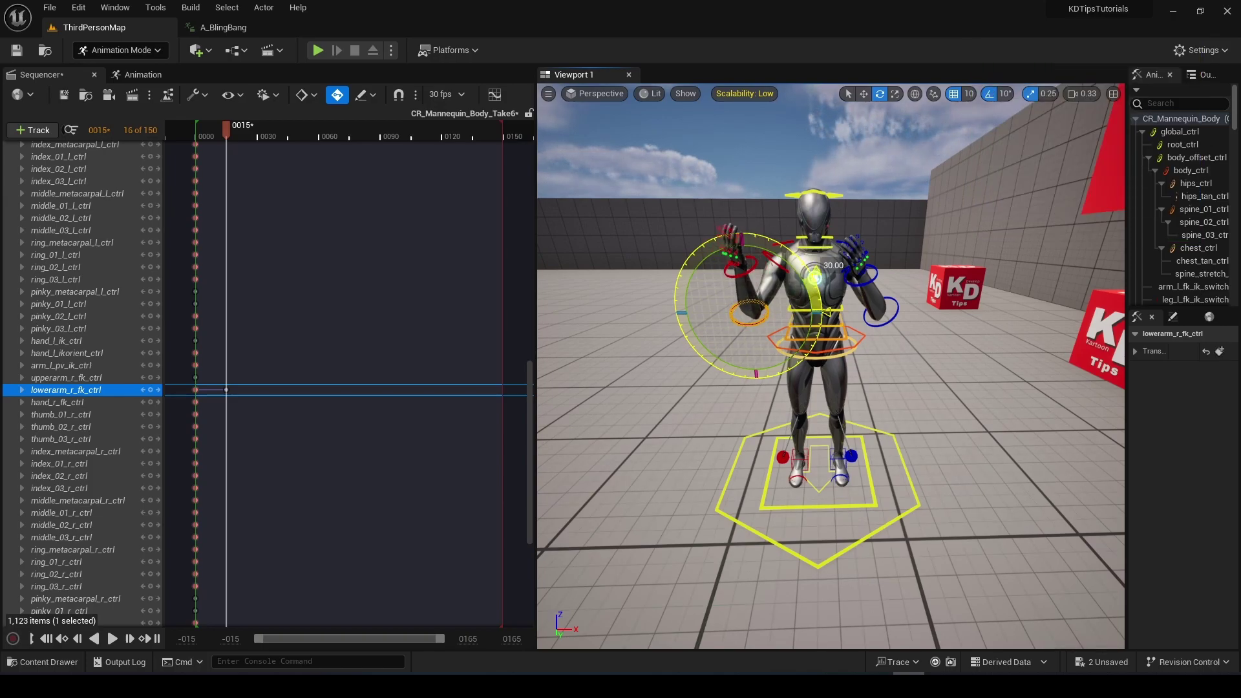
- Move the right hand control outward from the body and shift the left forearm control toward the torso at frame 15
click(752, 271)
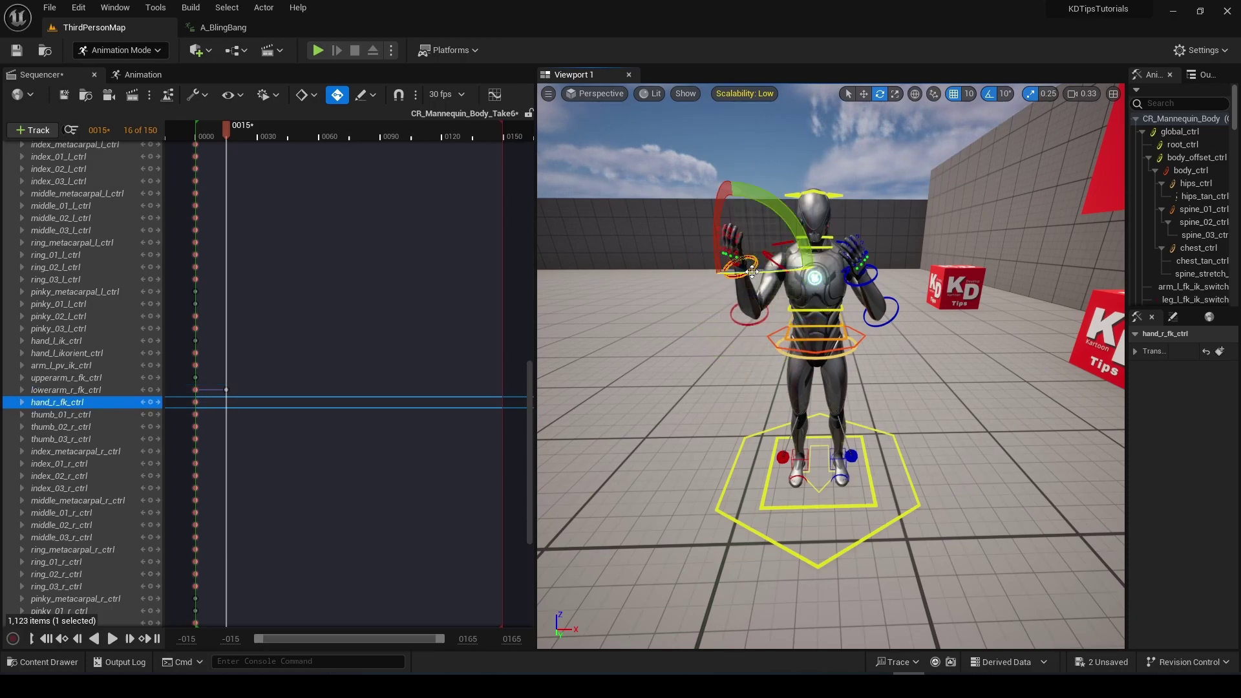
key(w)
drag(788, 262, 773, 261)
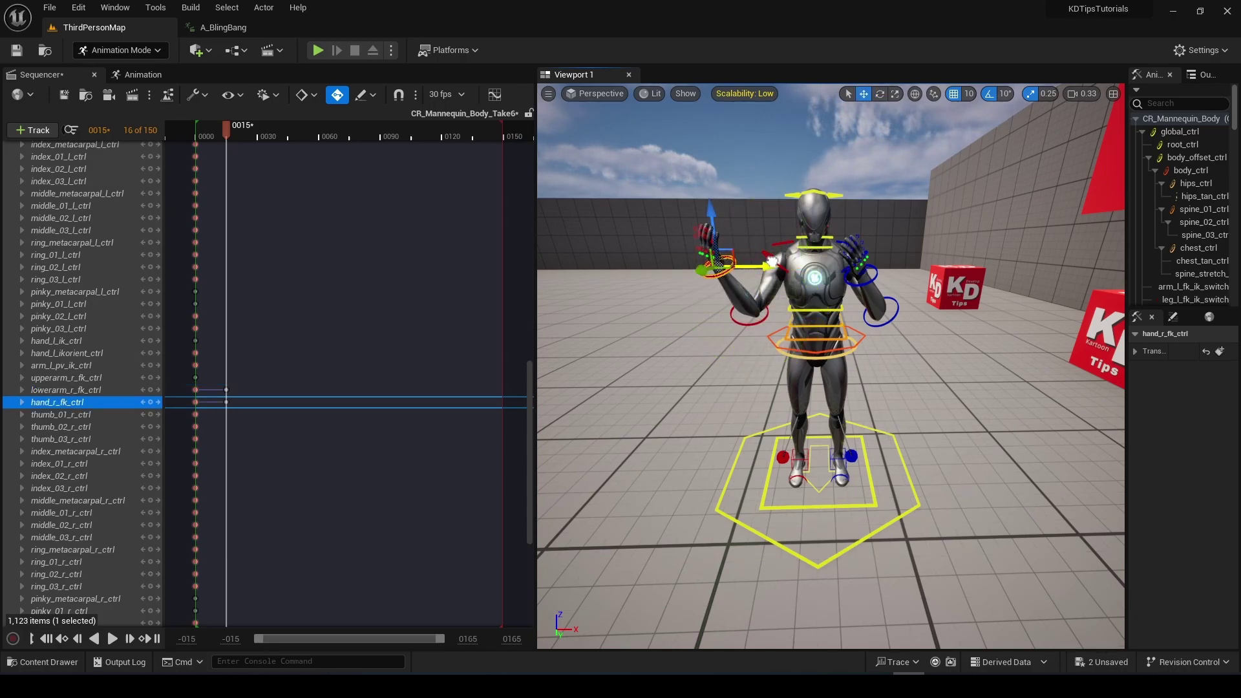
click(898, 313)
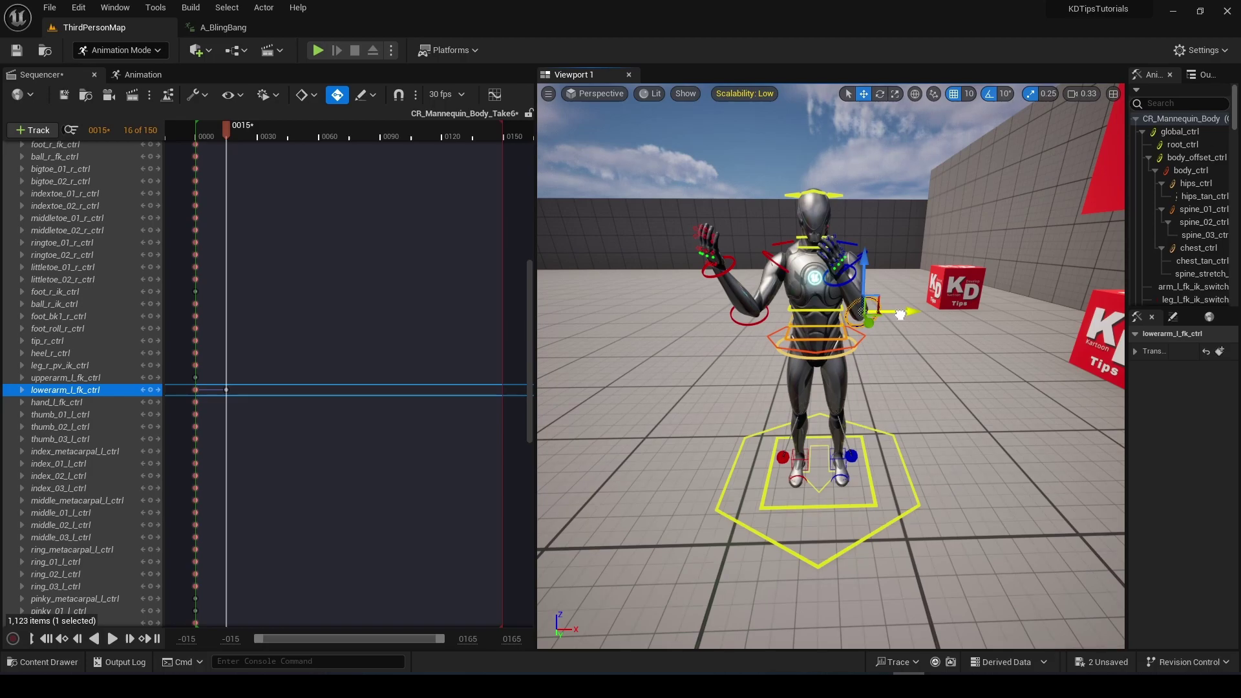
- Rotate both foot IK controls at frame 15 to point the toes toward the character's left side
click(807, 471)
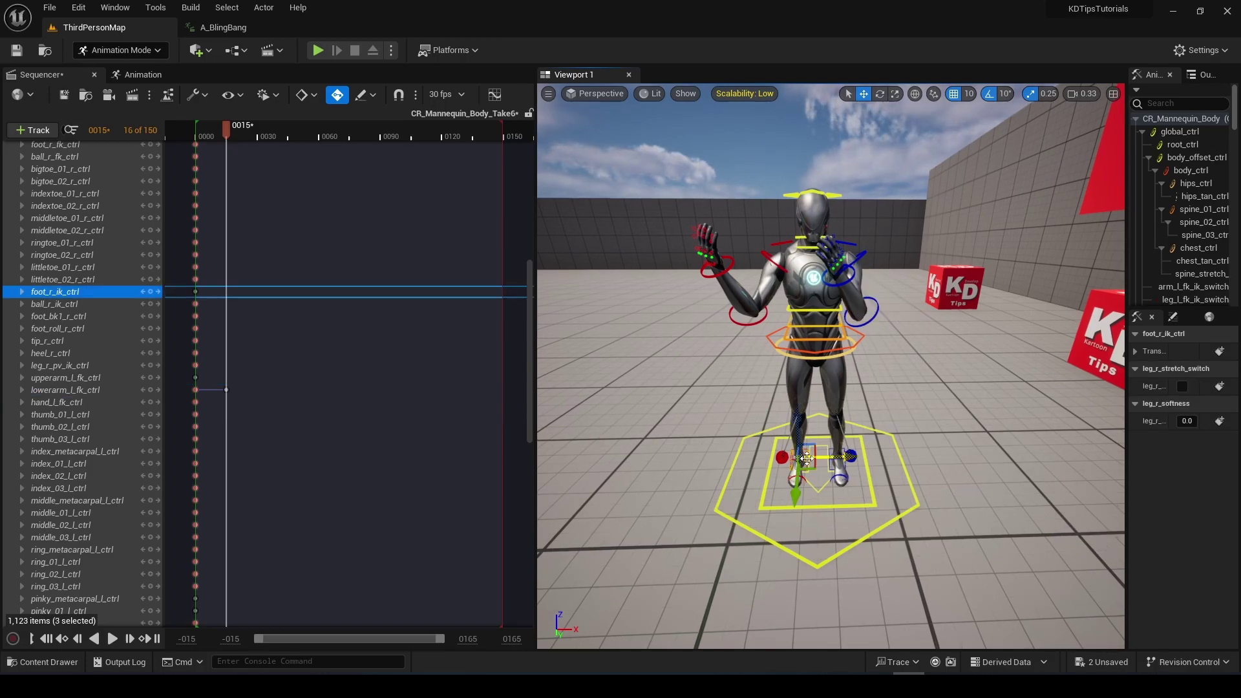
key(e)
drag(827, 501, 790, 504)
click(842, 461)
- Lower the body control at frame 15 and set its vertical location to -5
click(805, 343)
key(w)
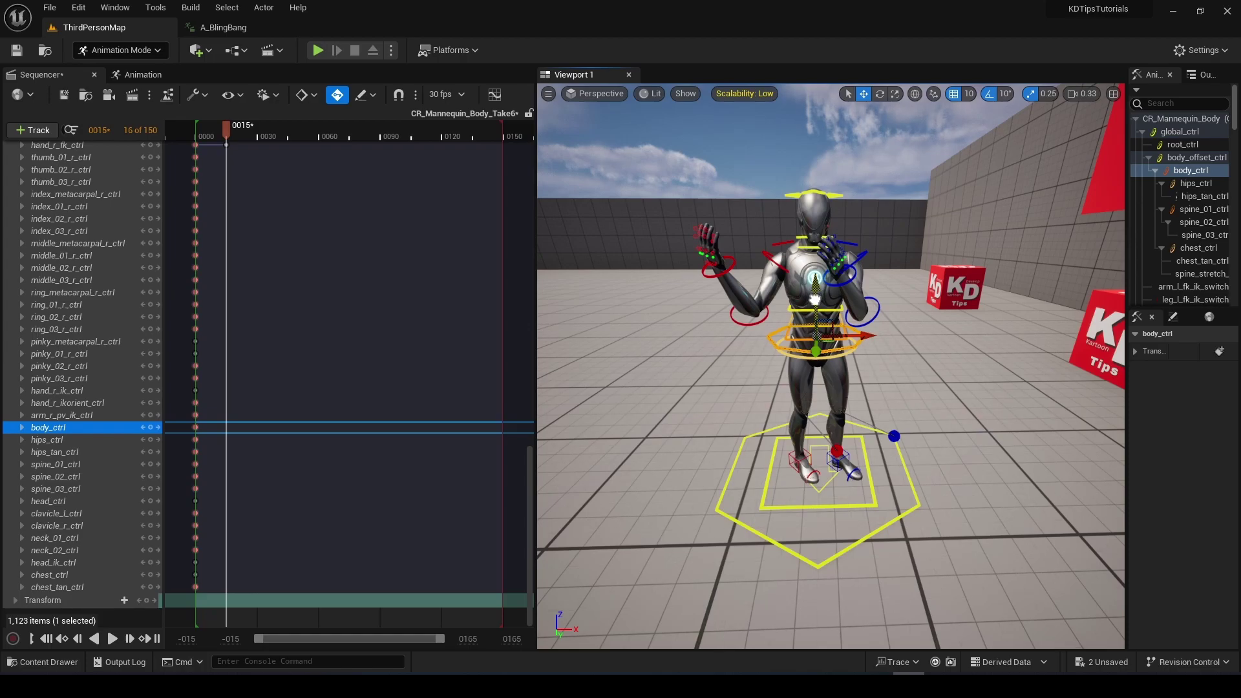
drag(815, 299, 815, 299)
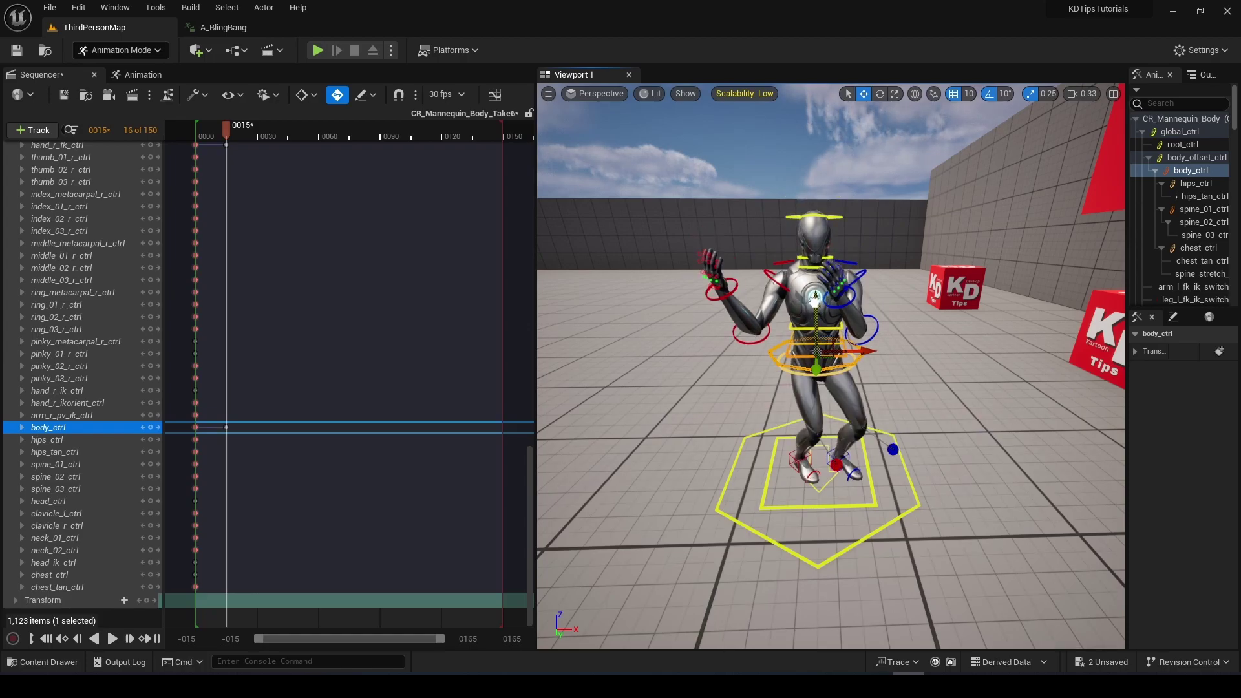
click(22, 428)
click(82, 458)
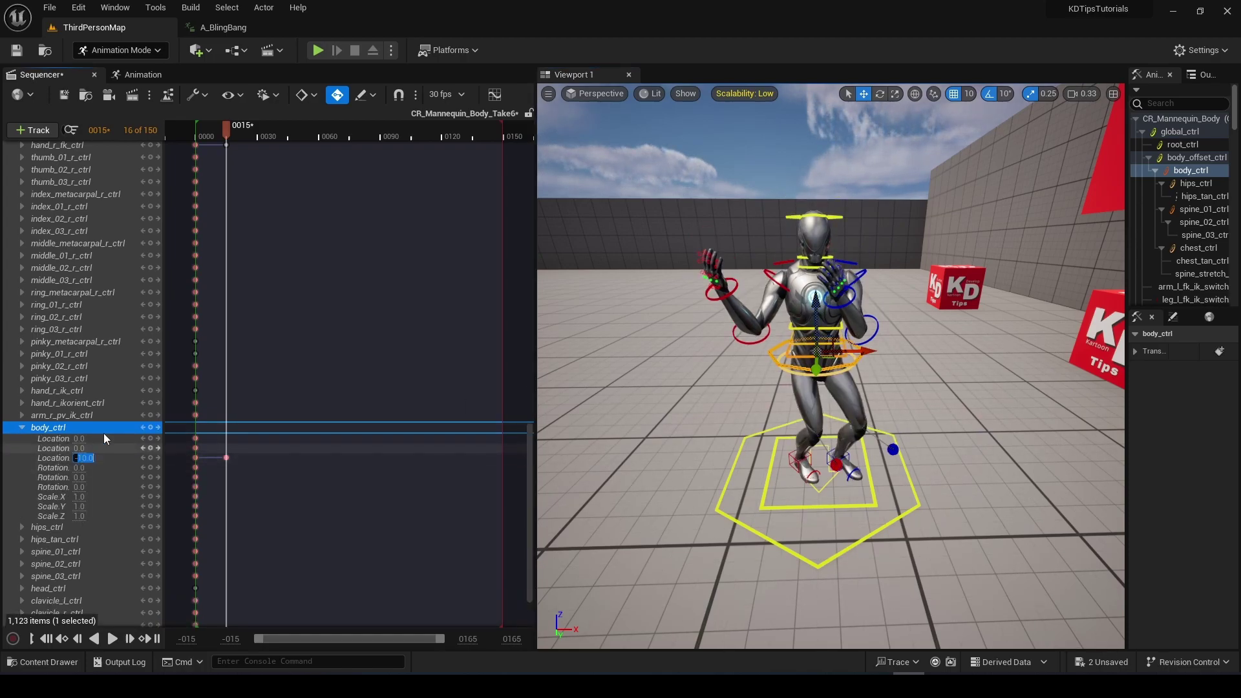
text(-5)
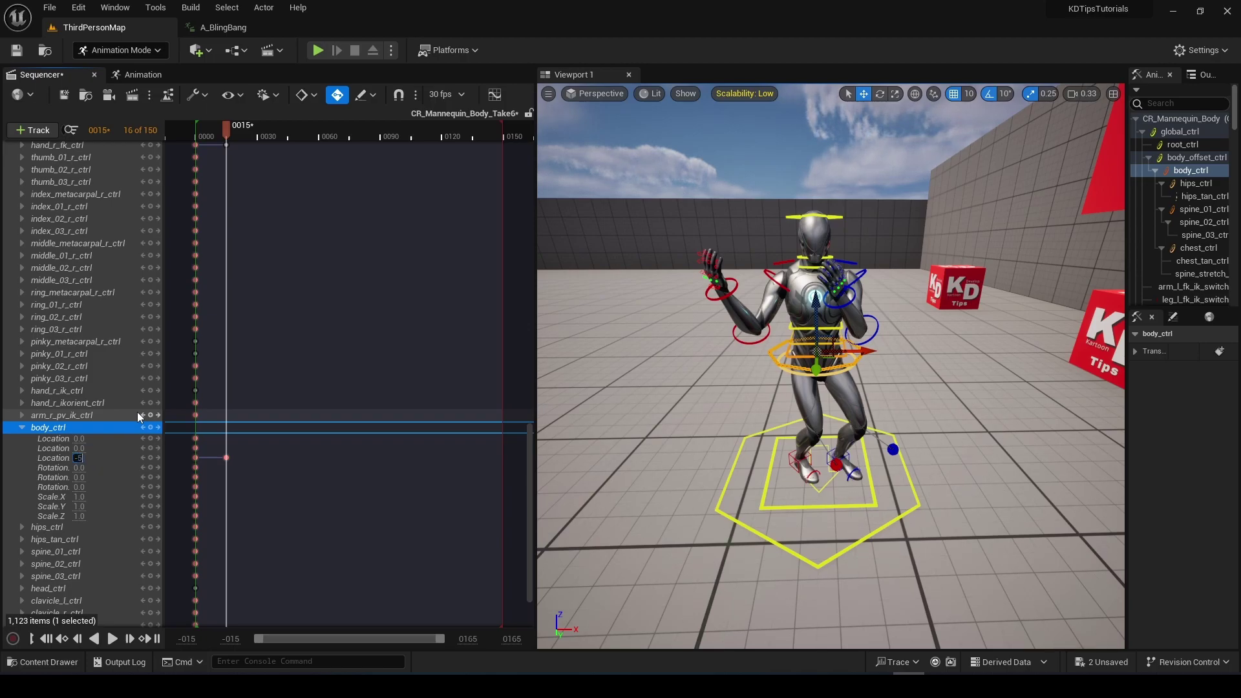
key(Return)
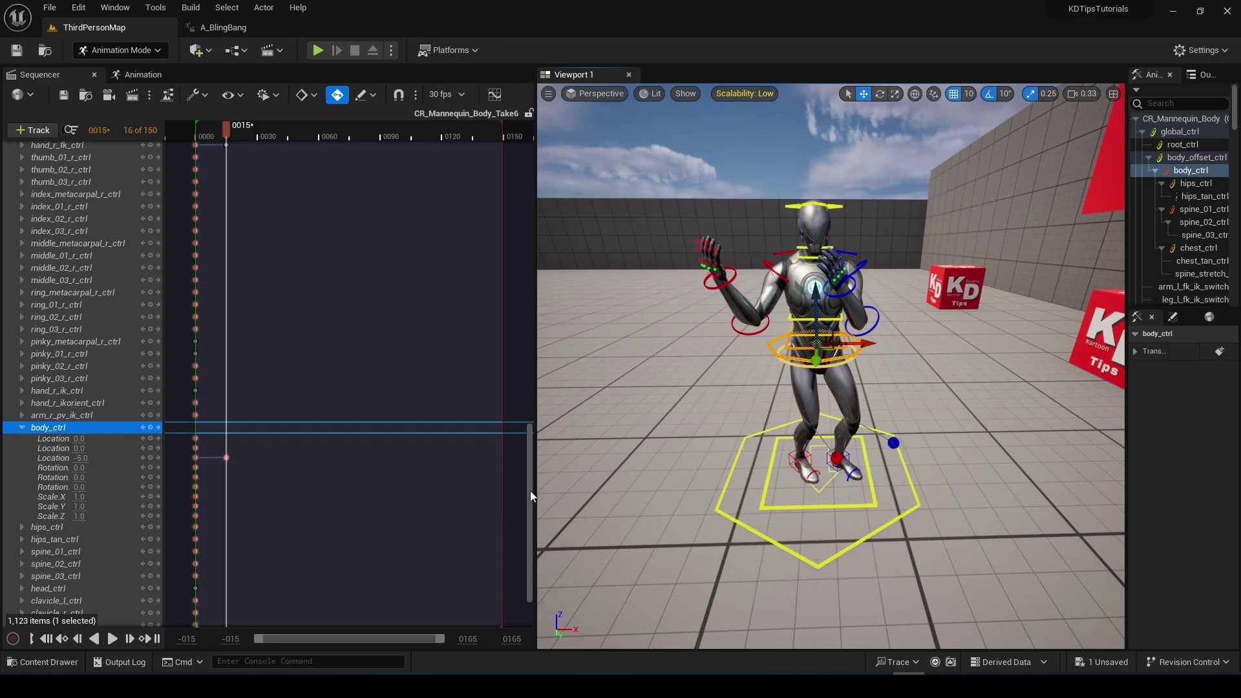
- At frame 30, move the right forearm control toward the torso and the left forearm control outward from the body
drag(530, 496, 531, 333)
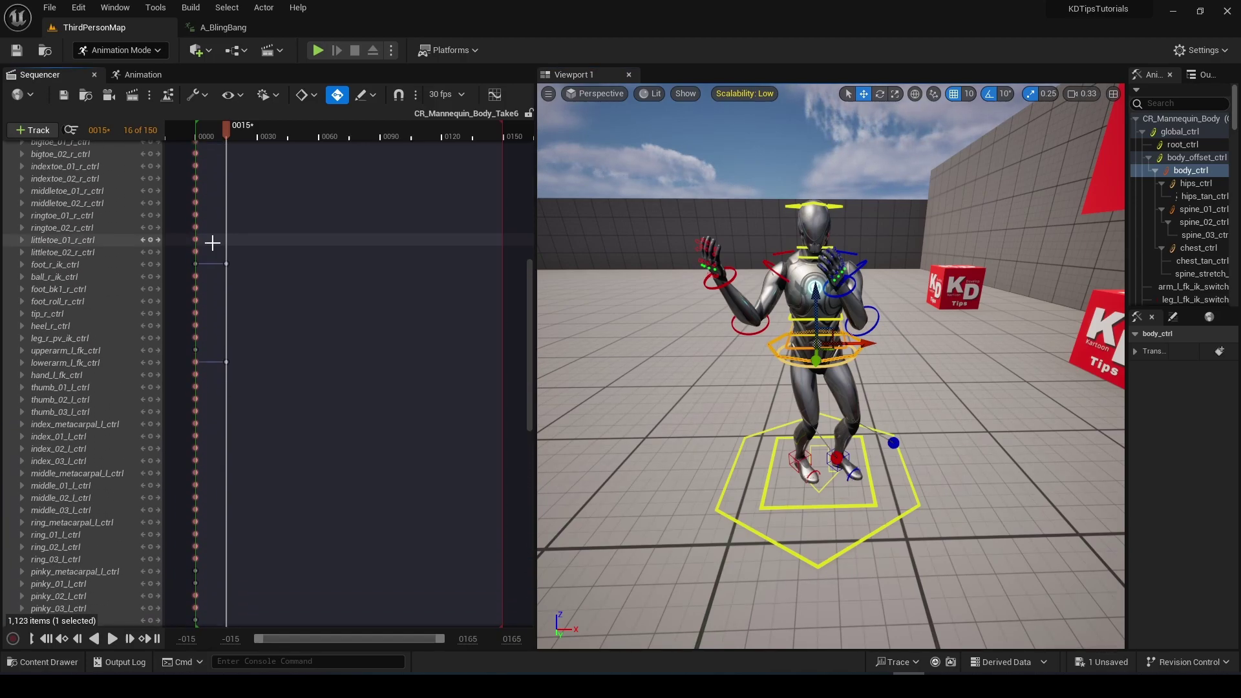
drag(223, 133, 192, 129)
key(space)
click(200, 129)
key(space)
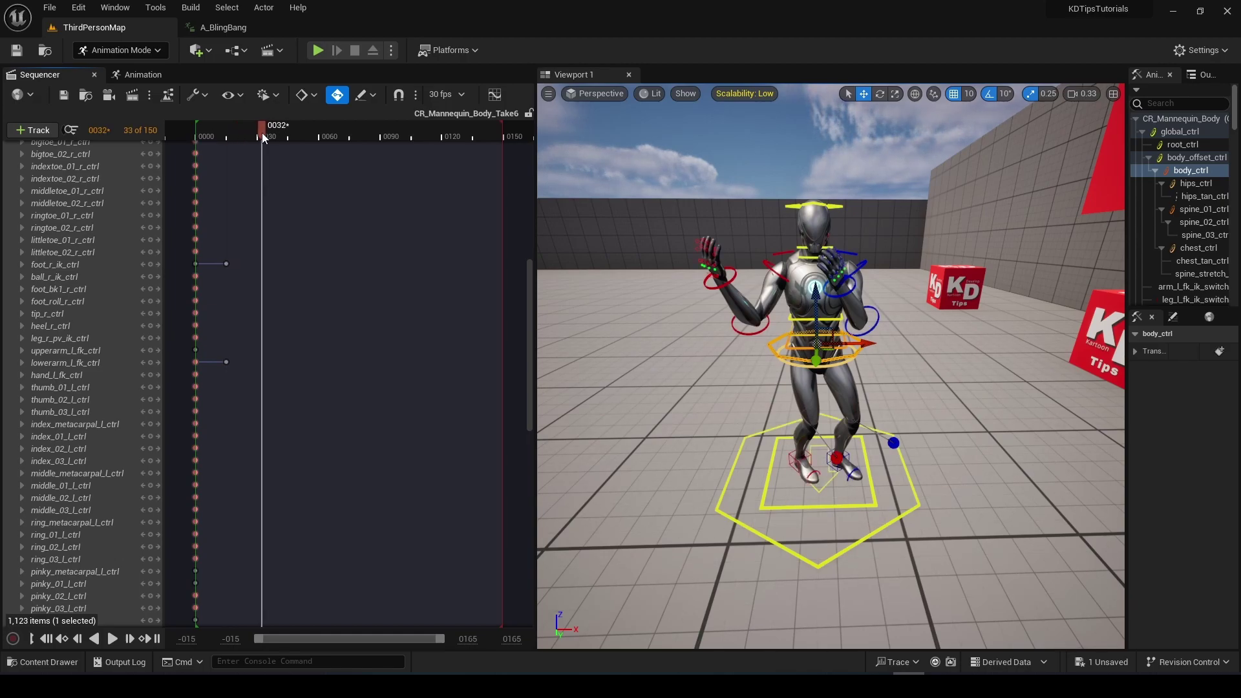
drag(264, 138, 258, 137)
click(768, 321)
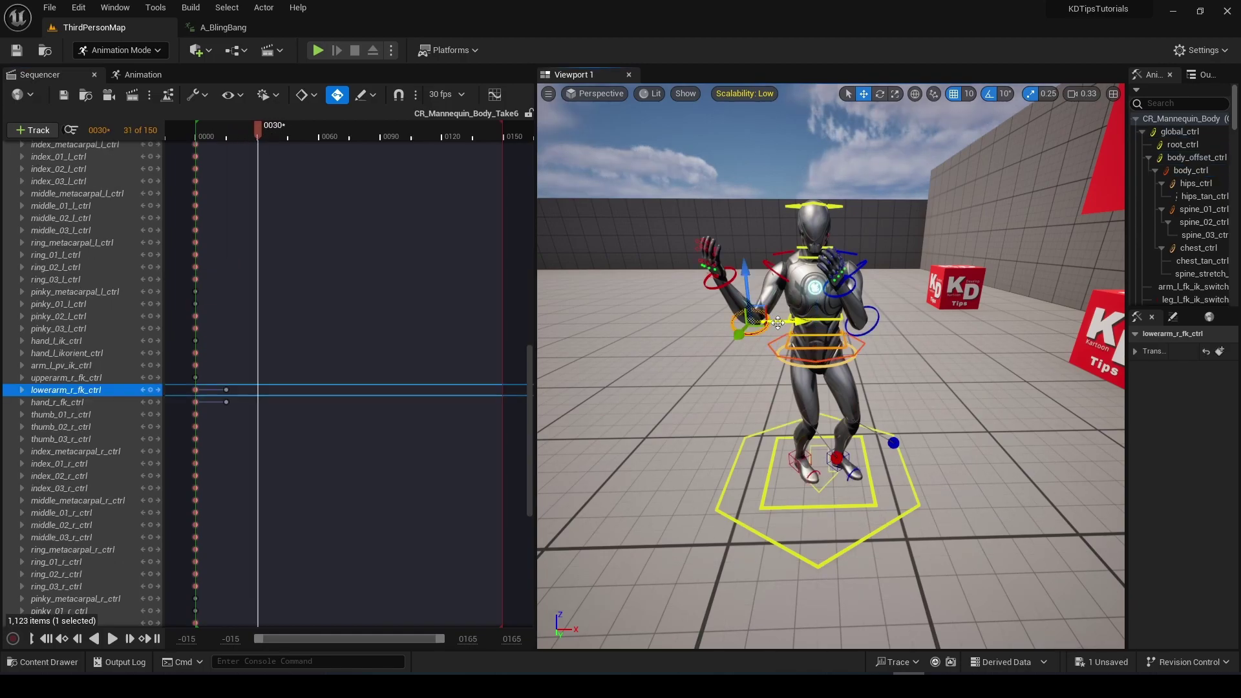
drag(781, 322, 798, 323)
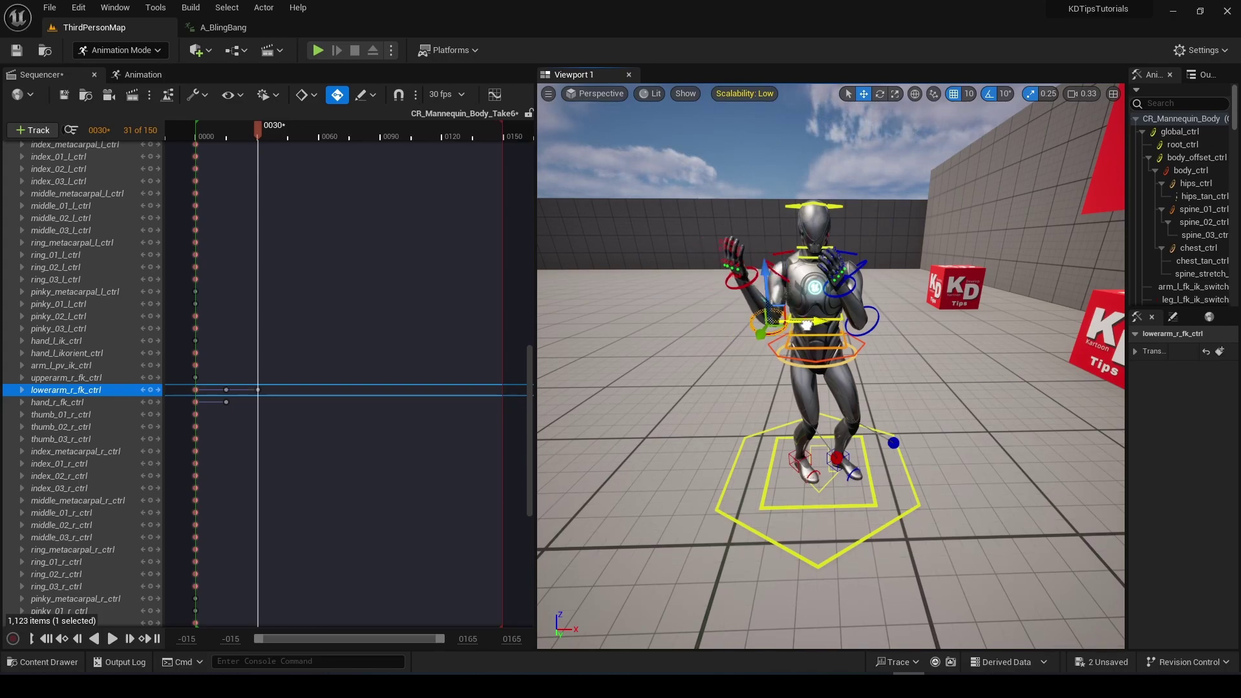
click(874, 327)
drag(899, 321, 915, 321)
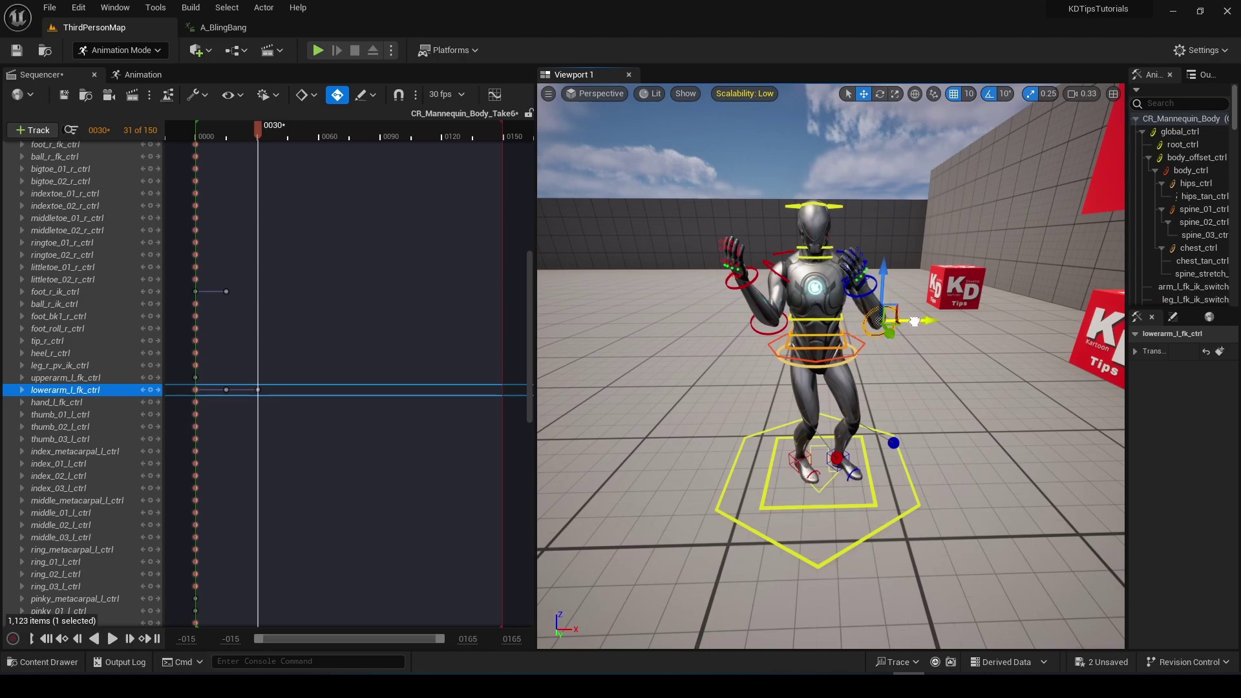
- Rotate the right forearm FK control inward across the chest at frame 30
click(768, 318)
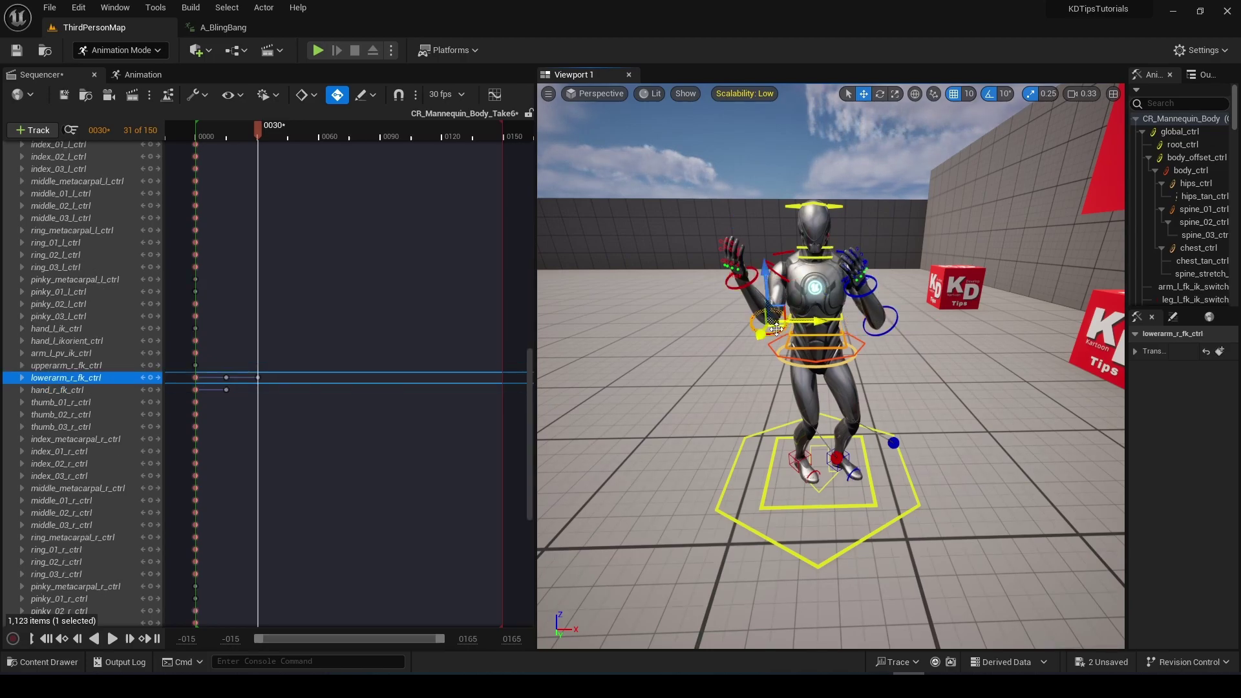
key(e)
drag(801, 259, 816, 388)
- At frame 30, rotate the left forearm control outward with the palm forward, and turn the right forearm to raise the hand toward the chin
click(879, 325)
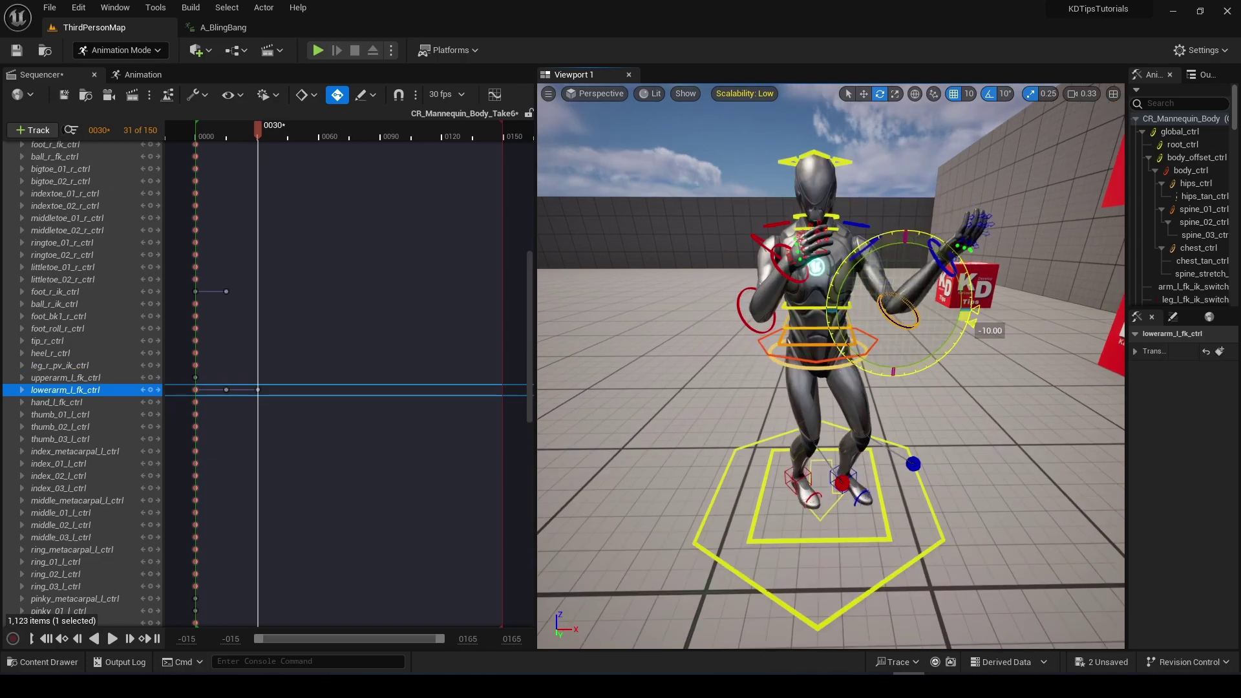
key(w)
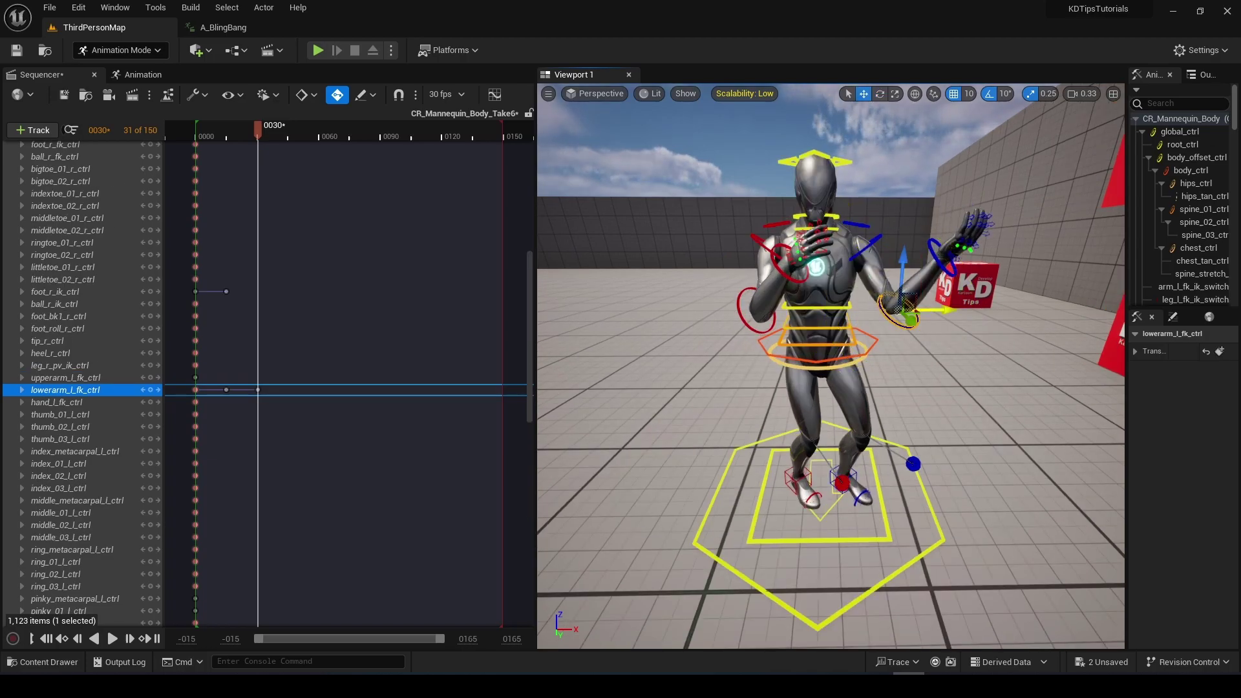
key(e)
drag(945, 310, 949, 260)
right_drag(957, 284, 937, 284)
drag(924, 328, 1016, 320)
drag(895, 327, 895, 327)
click(778, 328)
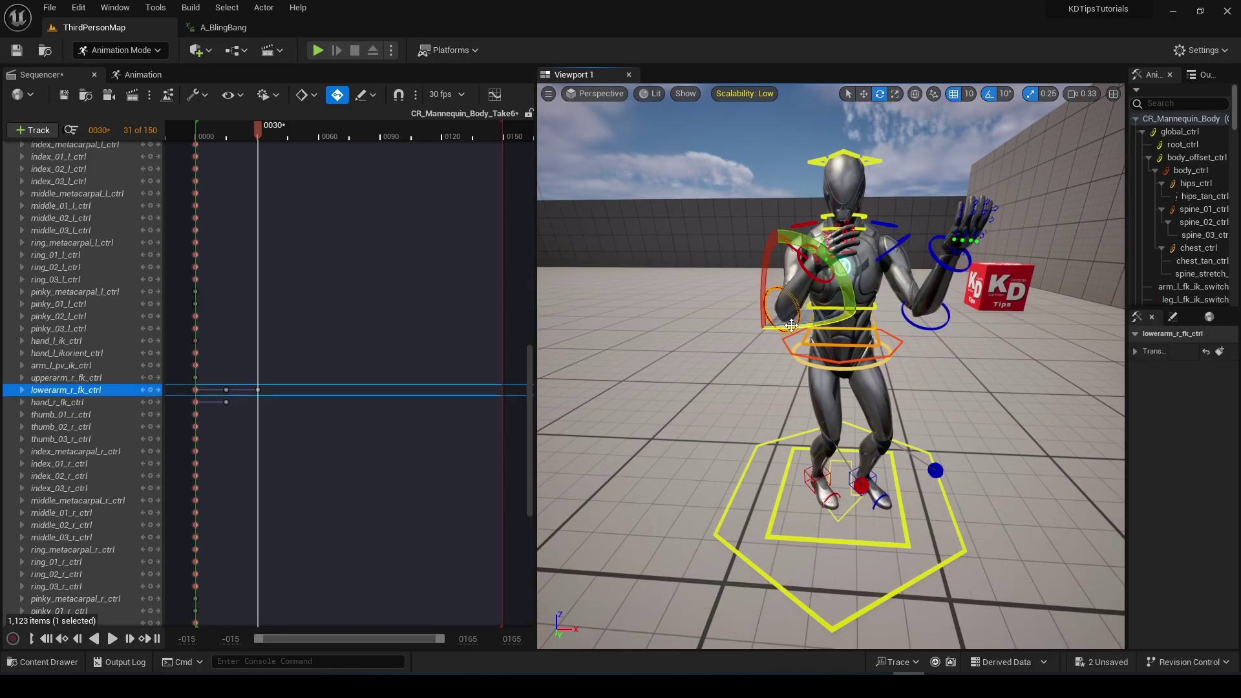
drag(790, 326, 839, 268)
- Rotate both foot IK controls at frame 30 to point the toes toward the character's right side
click(871, 511)
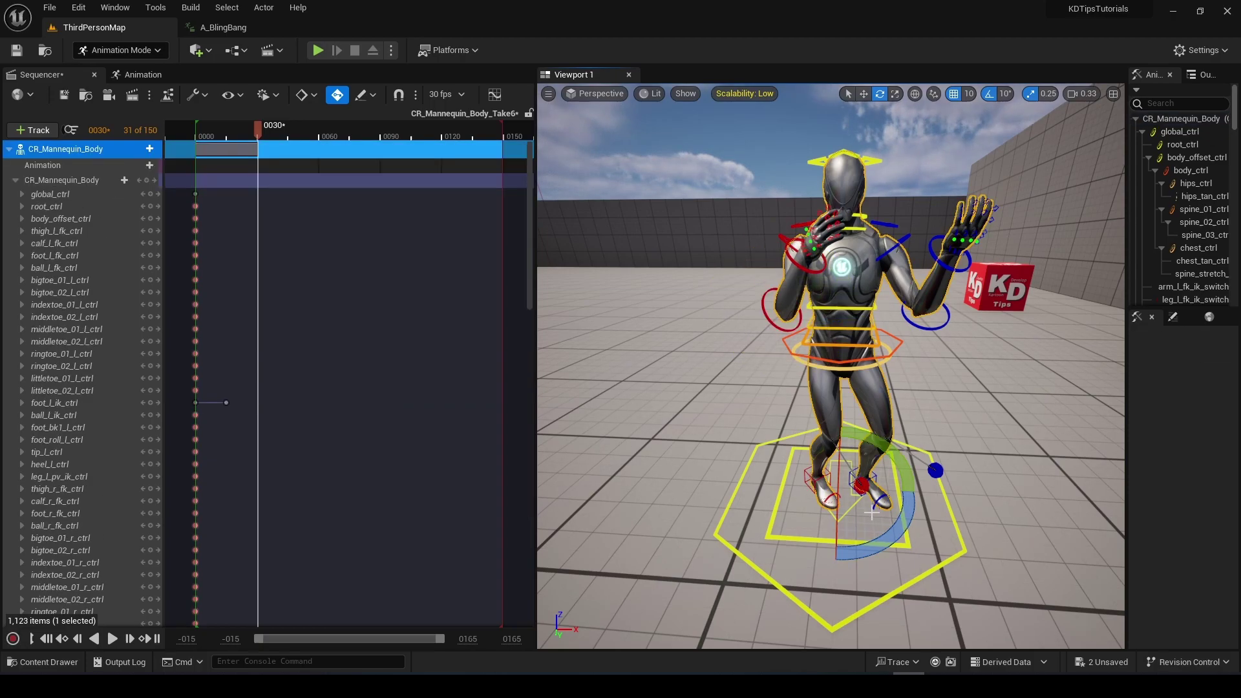
drag(892, 537, 871, 513)
key(ctrl+z)
click(810, 481)
click(816, 478)
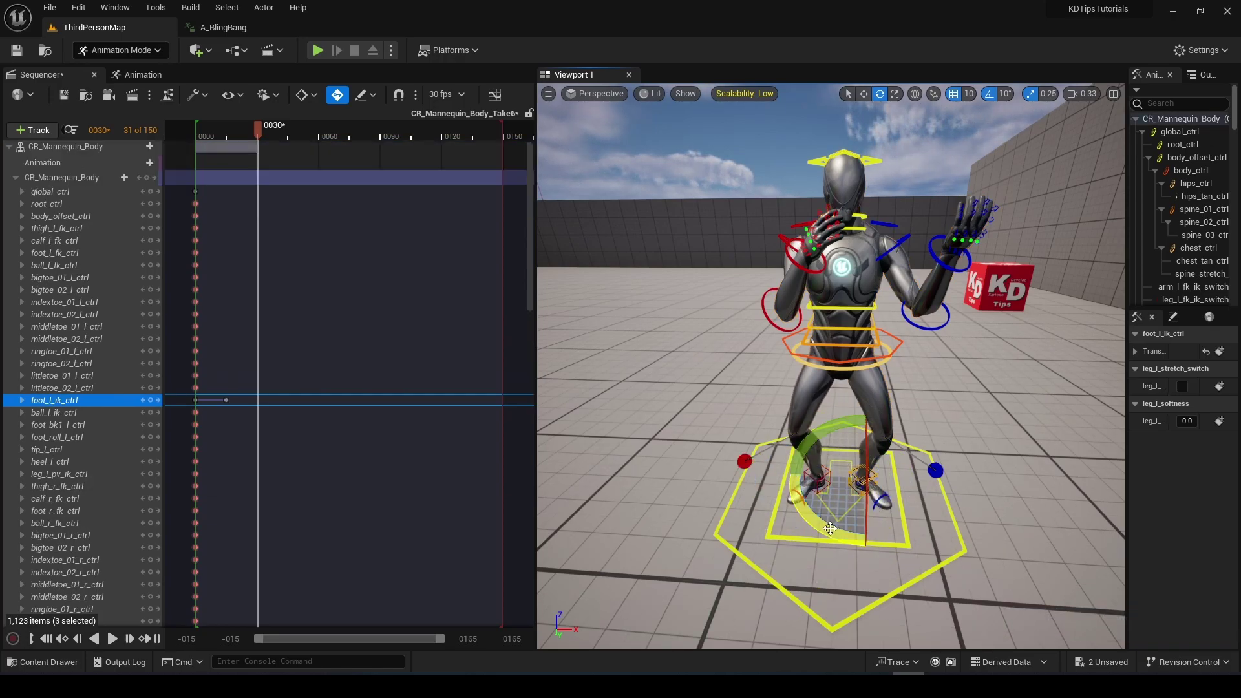
- Lower the body control to a vertical location of -15 at frame 30 and play the animation from frame 0
click(828, 360)
key(w)
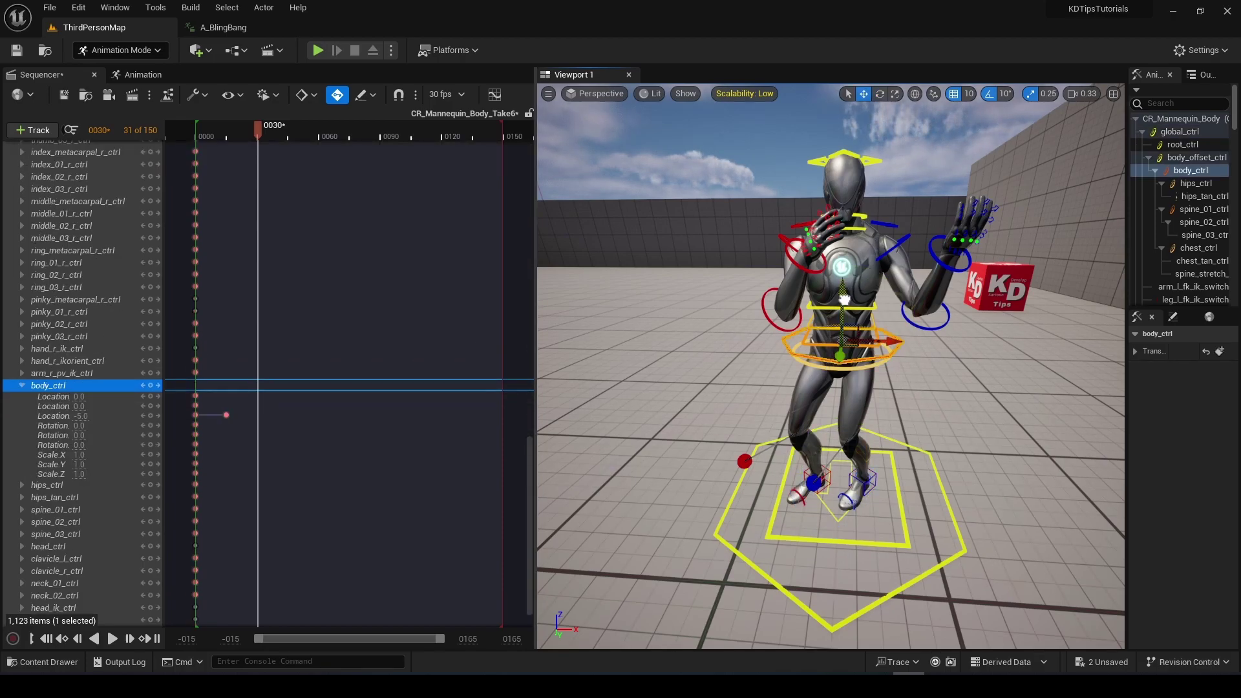
drag(844, 299, 843, 304)
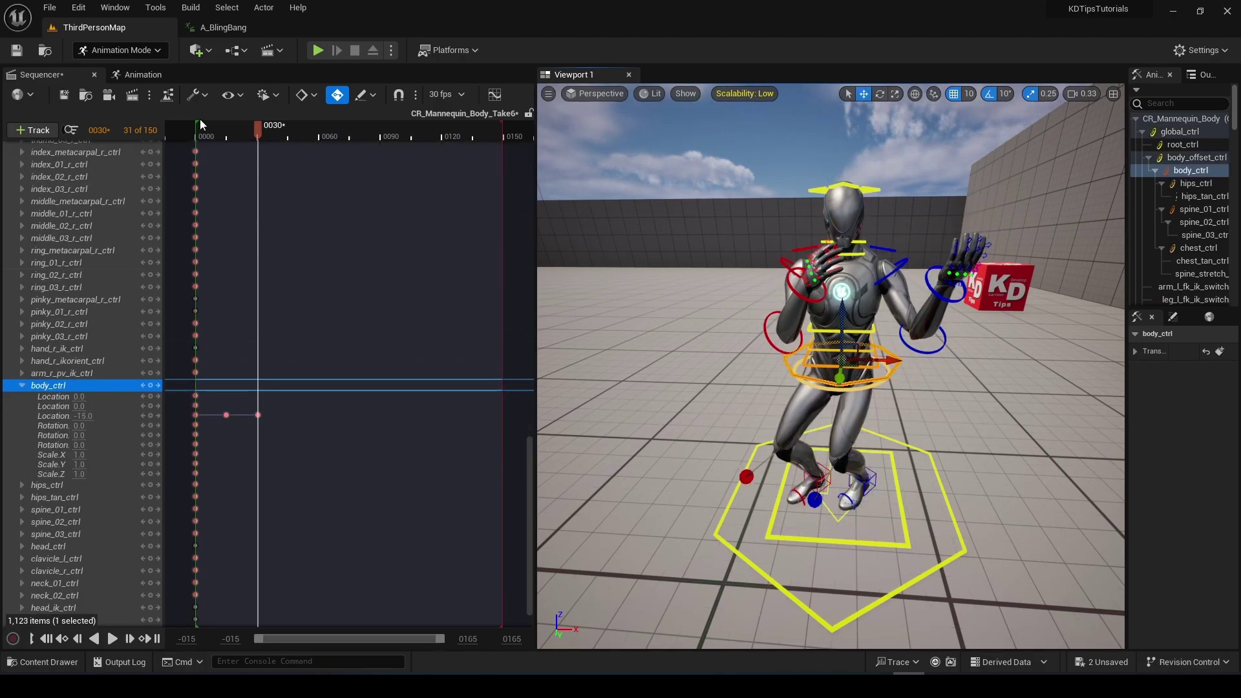
drag(200, 125, 199, 131)
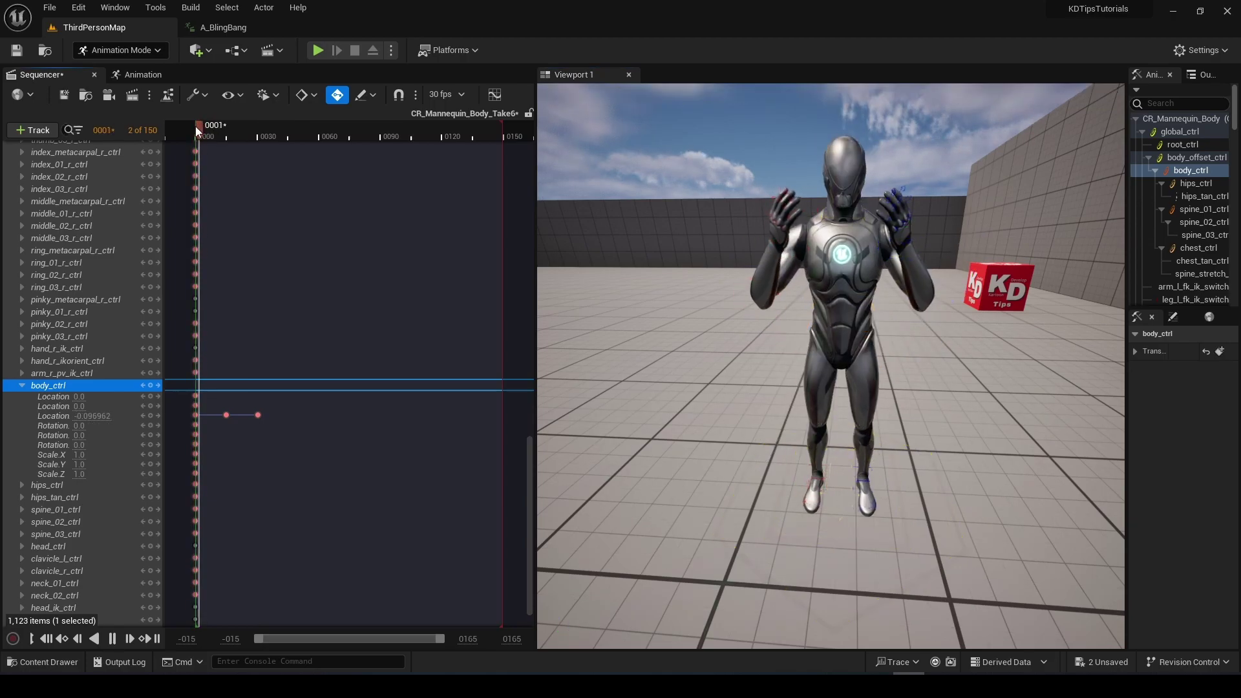
key(space)
click(196, 131)
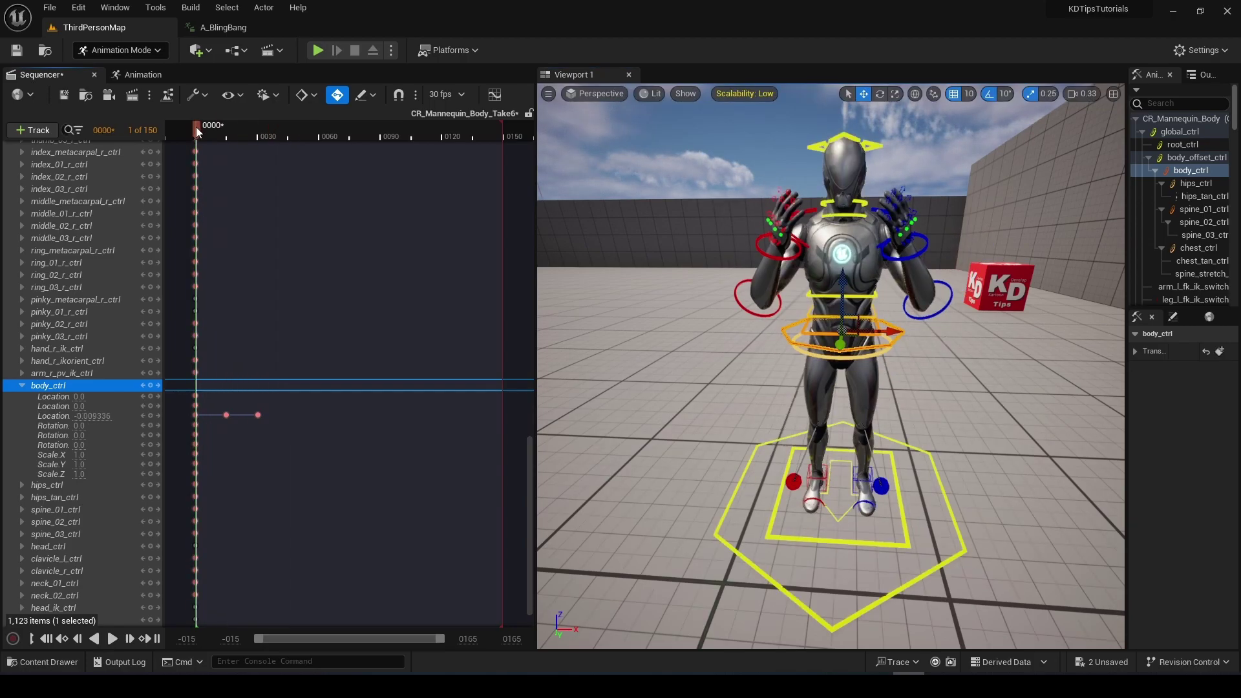
key(space)
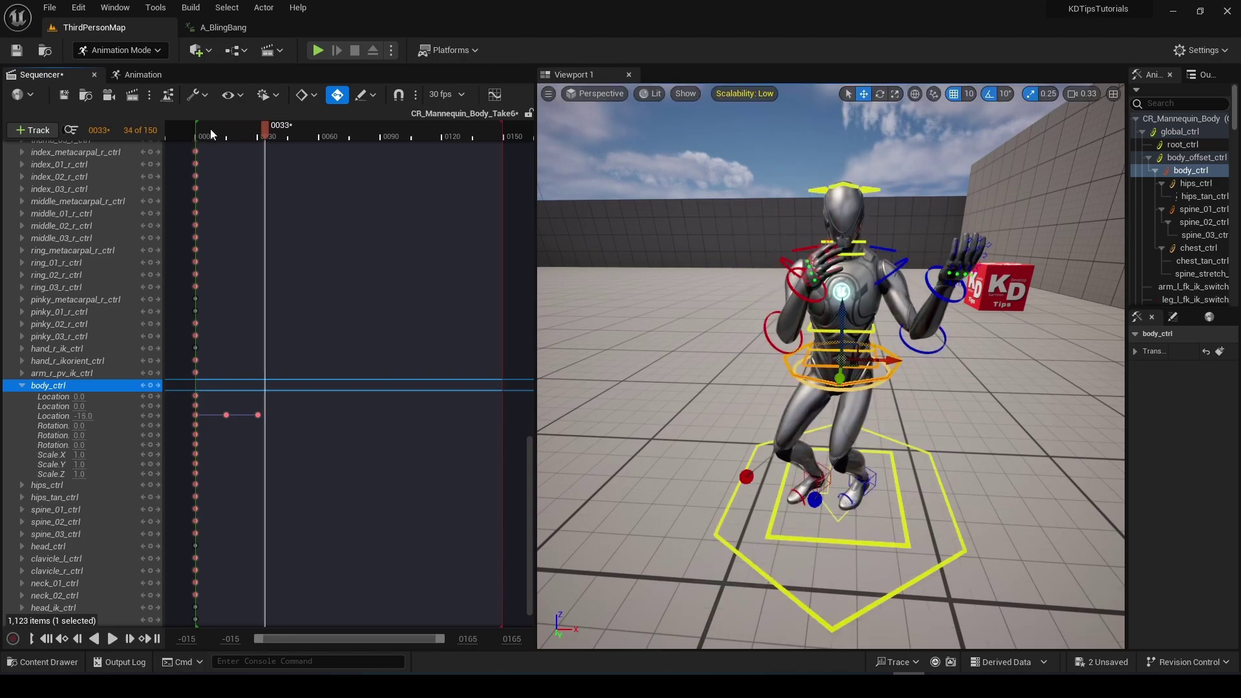
- At frame 15, rotate the left forearm control inward and adjust the left upper arm's rotation, checking the motion in playback
drag(194, 129, 227, 140)
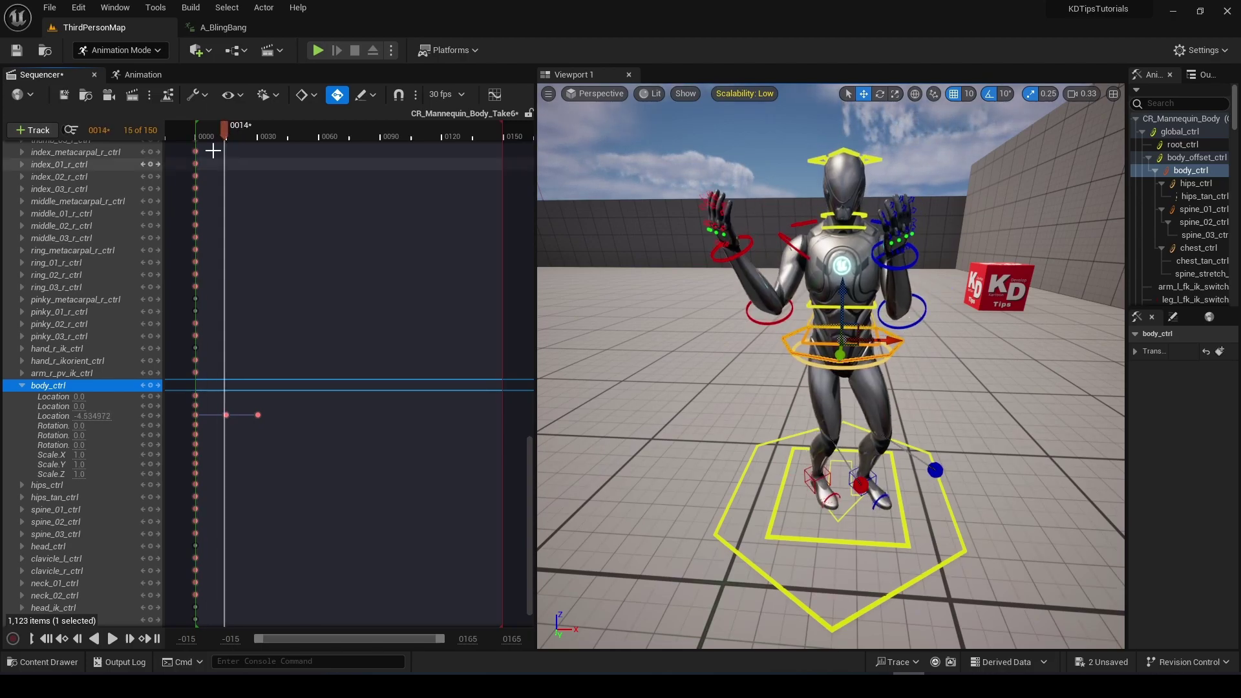
click(907, 324)
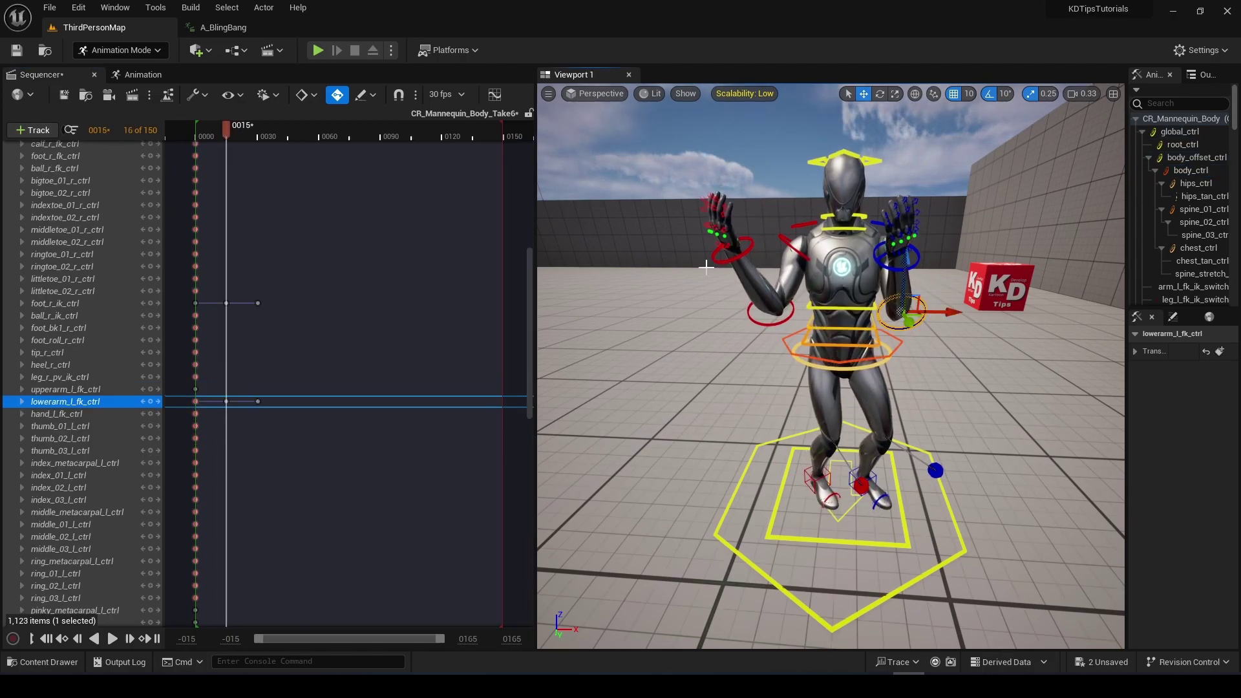
key(e)
drag(950, 260, 939, 251)
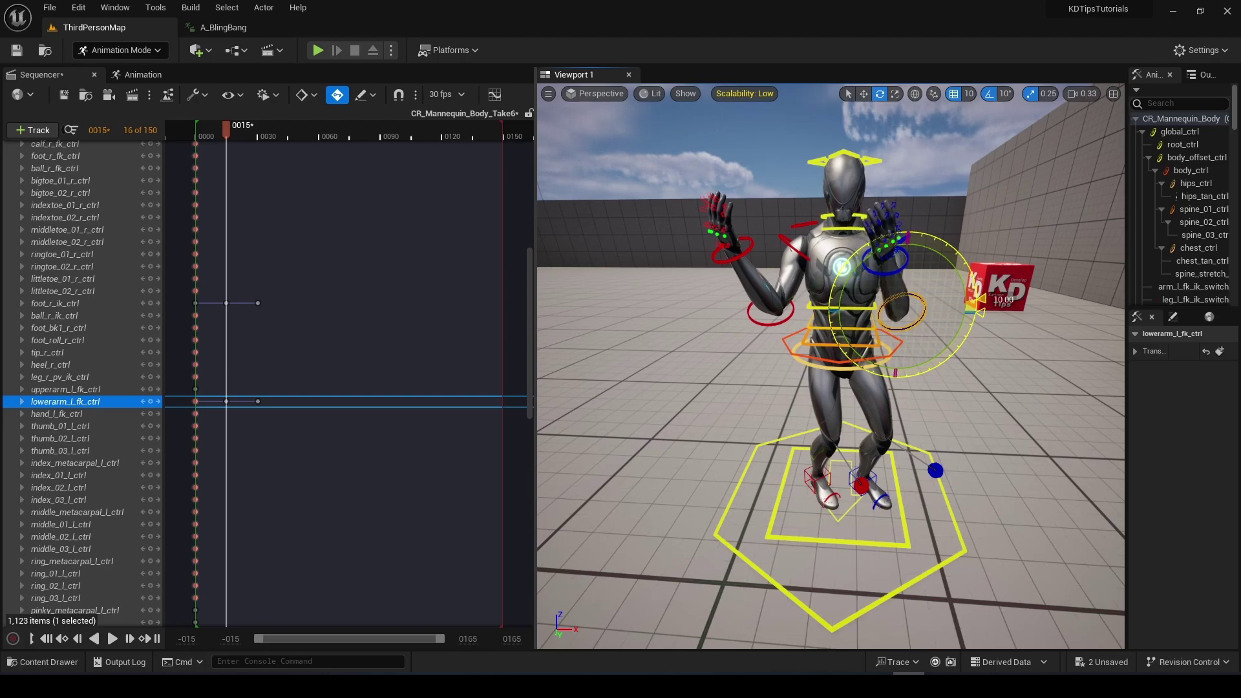
click(883, 255)
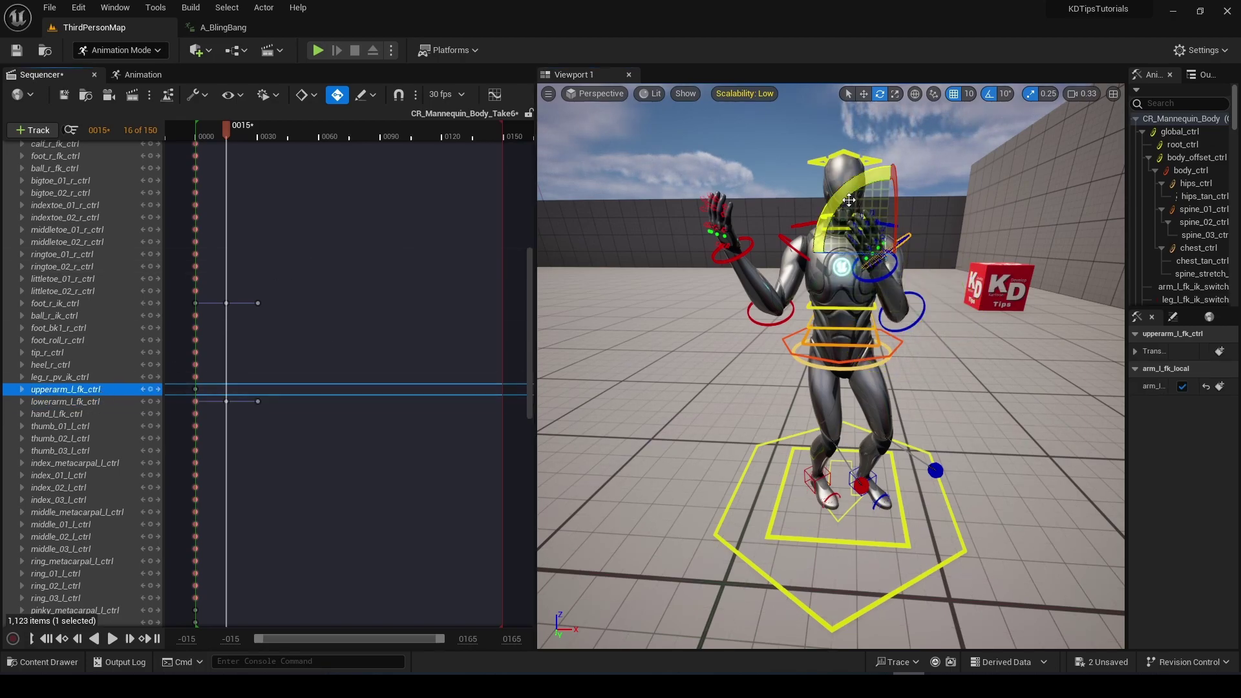
drag(848, 201, 855, 186)
key(space)
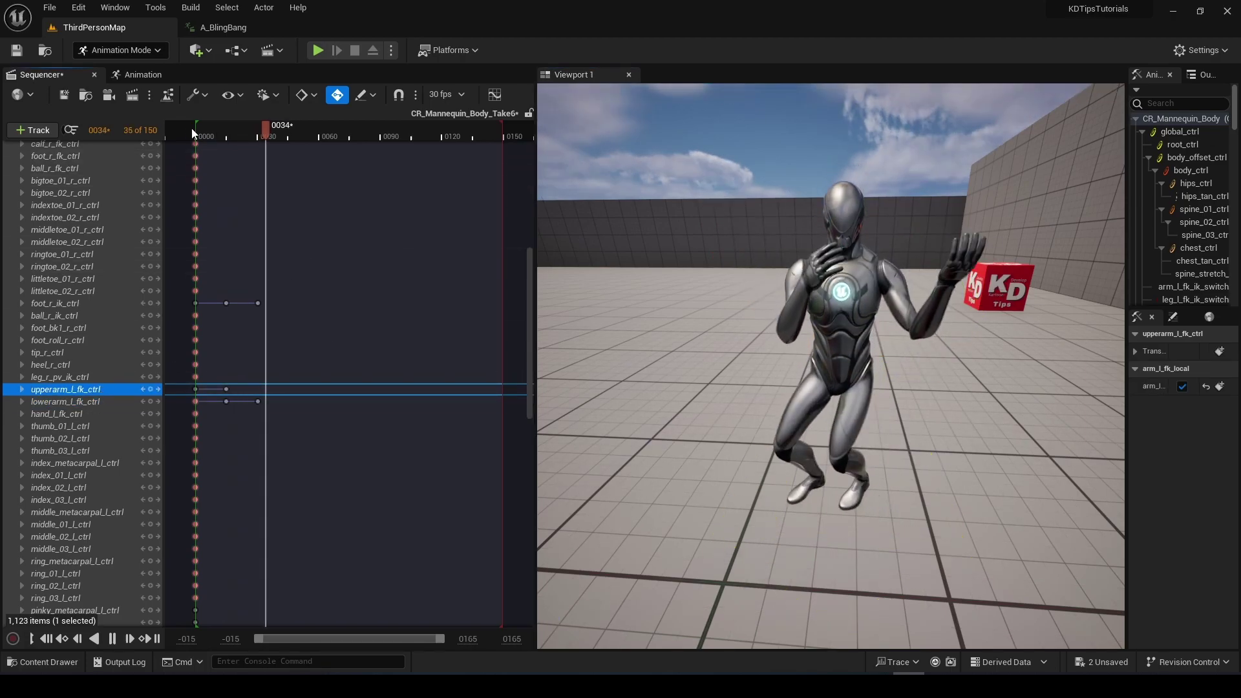
- Copy the arm and foot control keys from frames 15 and 30, paste them starting at frame 45, and save the sequence
drag(234, 128, 258, 128)
drag(221, 333, 285, 459)
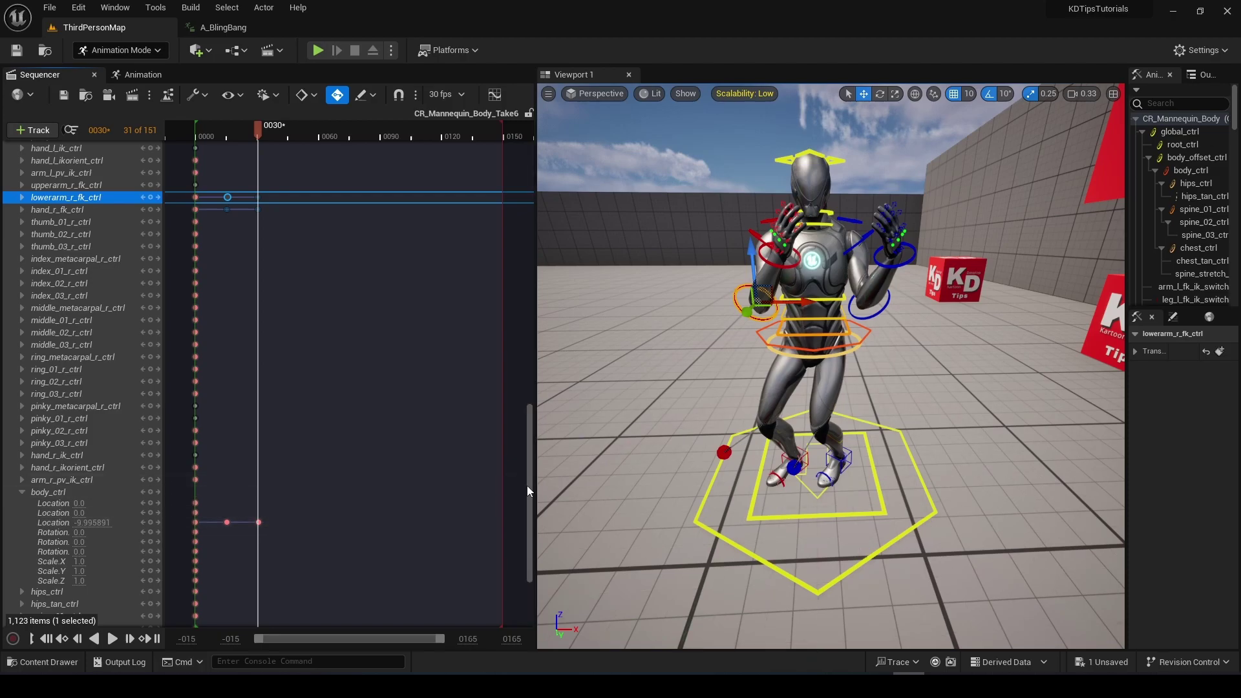
drag(527, 491, 527, 230)
click(317, 128)
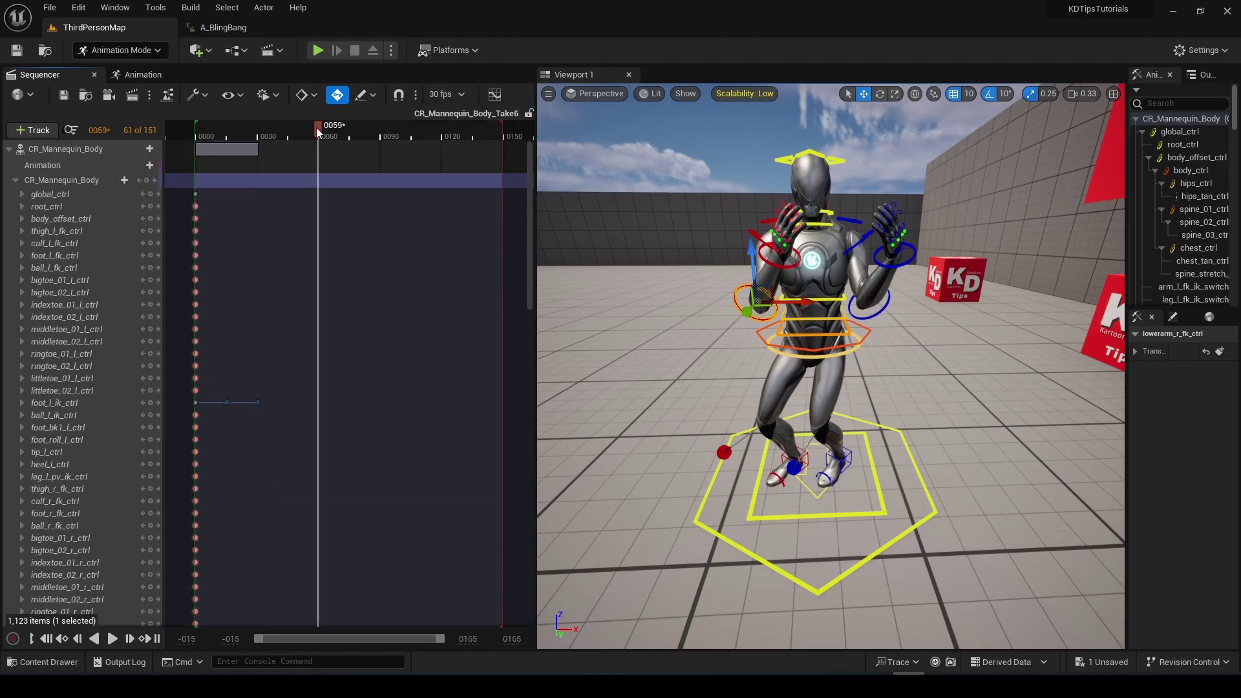
drag(316, 127, 291, 133)
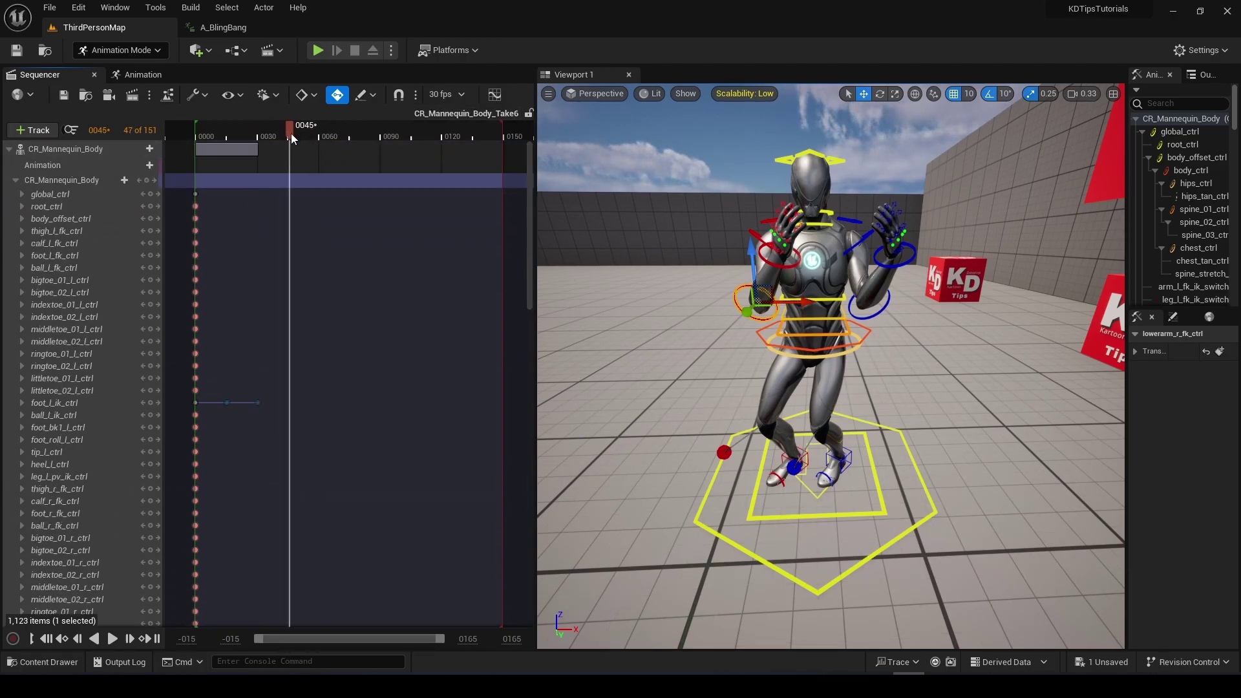
key(ctrl+v)
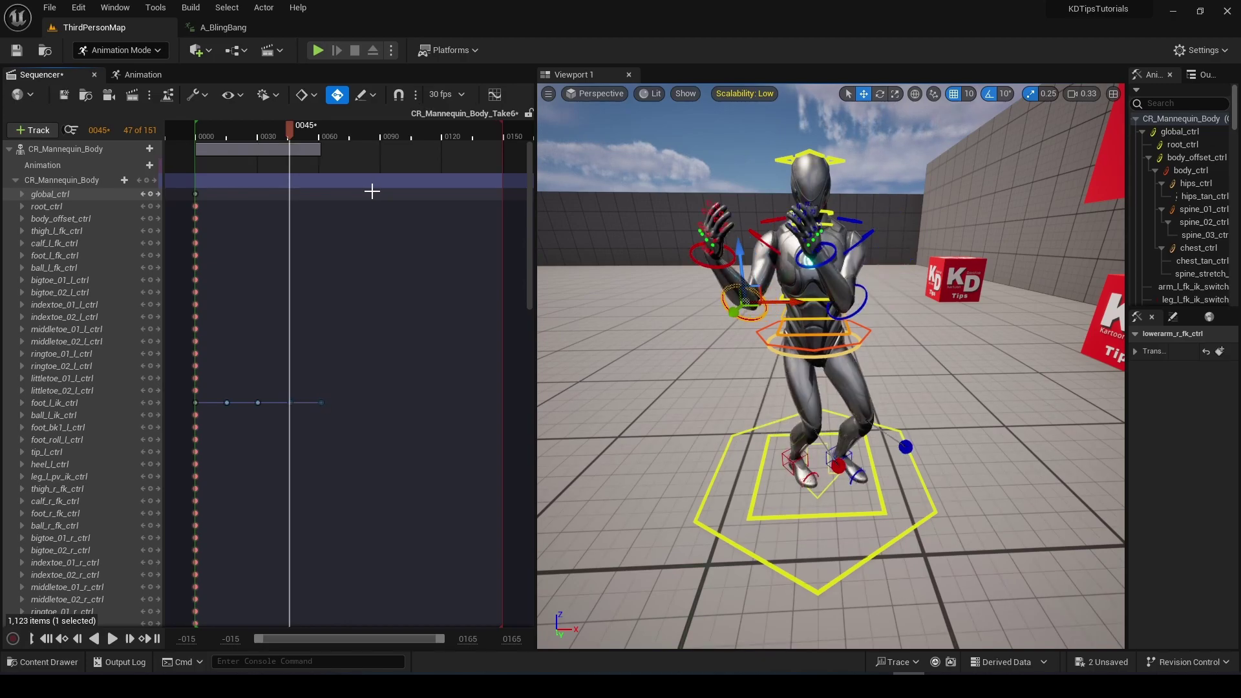
mouse_move(290, 125)
mouse_down()
mouse_move(344, 138)
mouse_move(259, 141)
mouse_move(289, 145)
mouse_up()
key(ctrl+s)
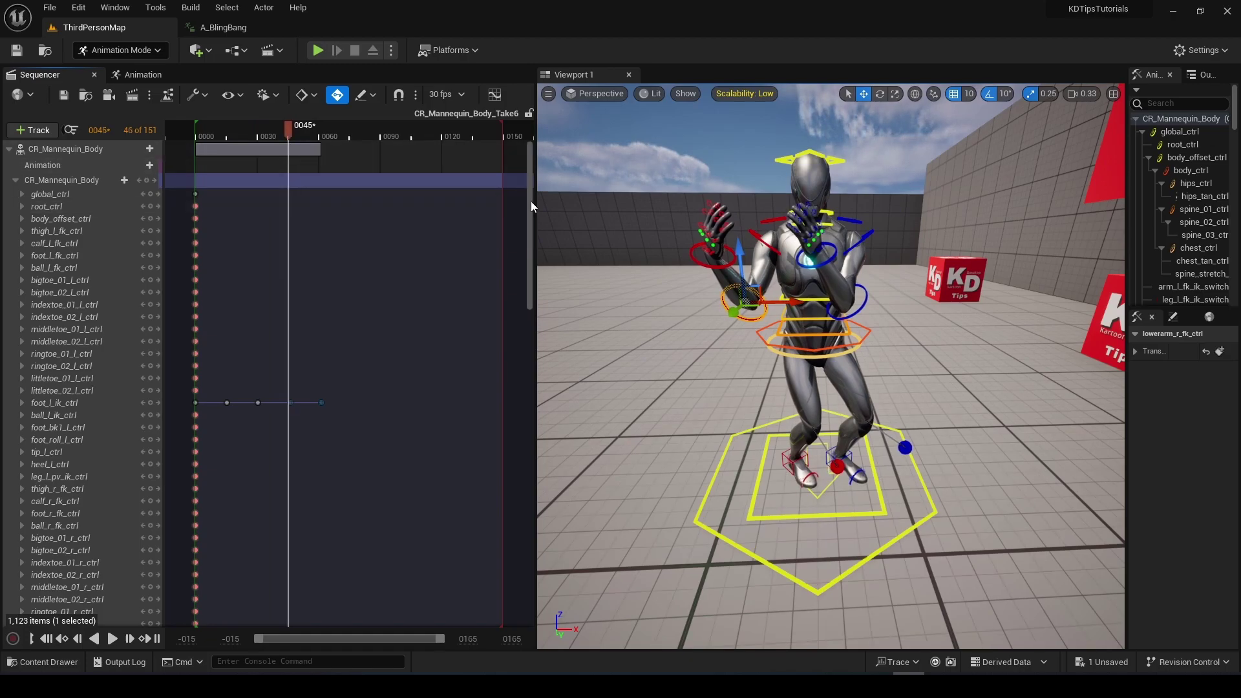
- Lower the body control's vertical location to -20 at frame 45 and -30 at frame 60, and save the sequence
drag(532, 206, 351, 479)
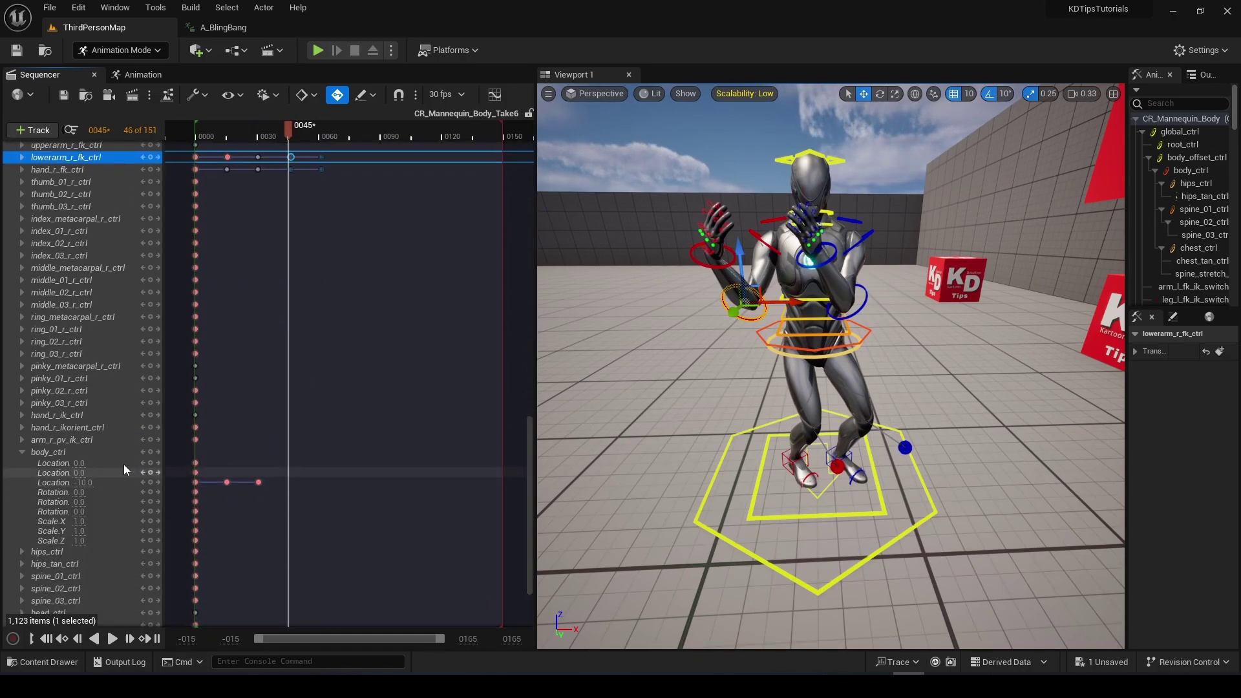
click(97, 452)
drag(813, 279, 812, 292)
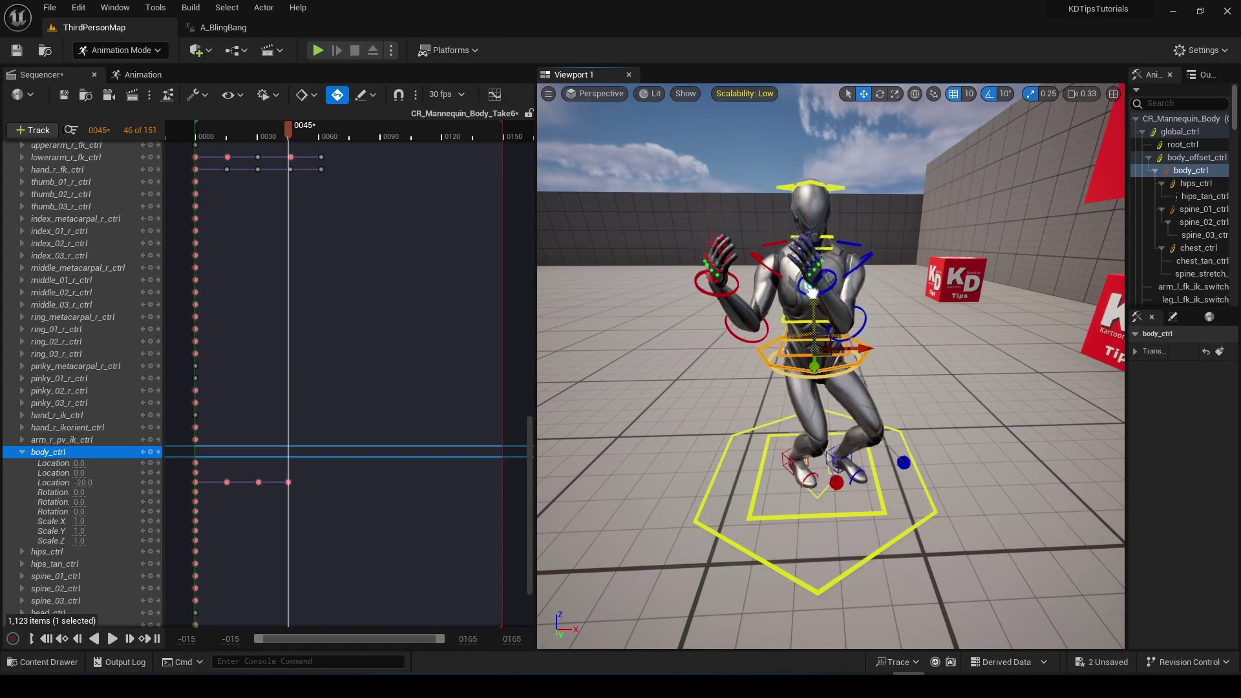
drag(326, 129, 321, 132)
drag(812, 308, 813, 319)
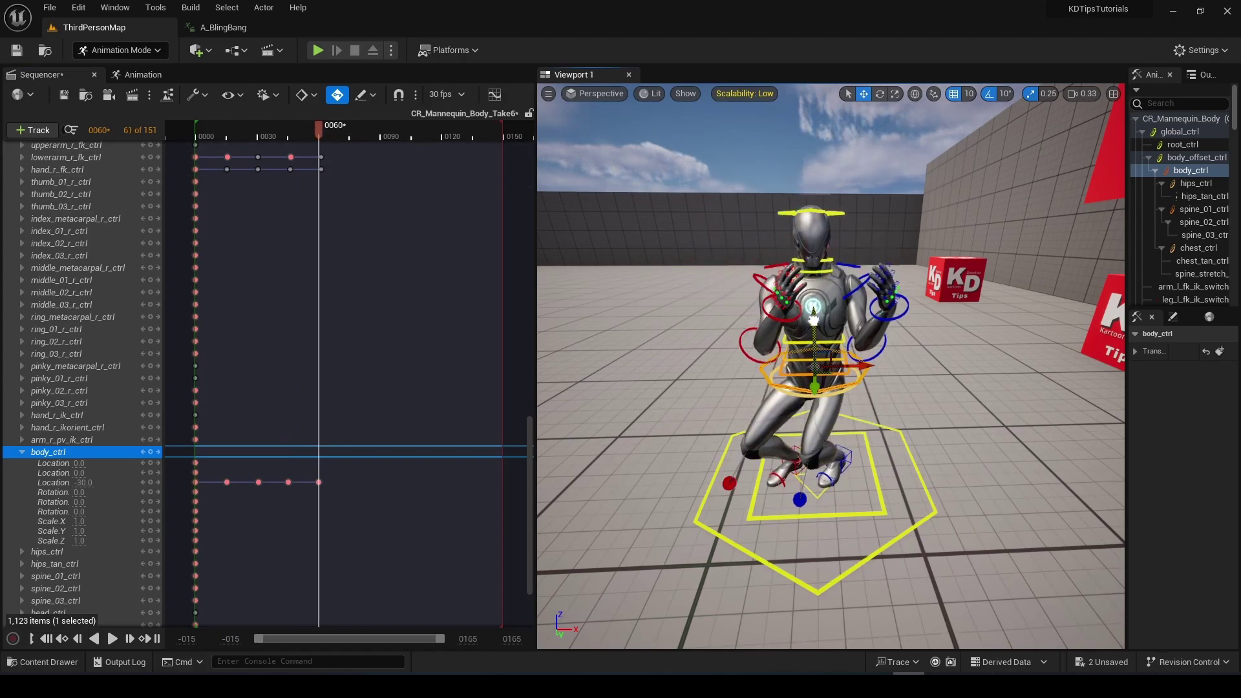
key(ctrl+s)
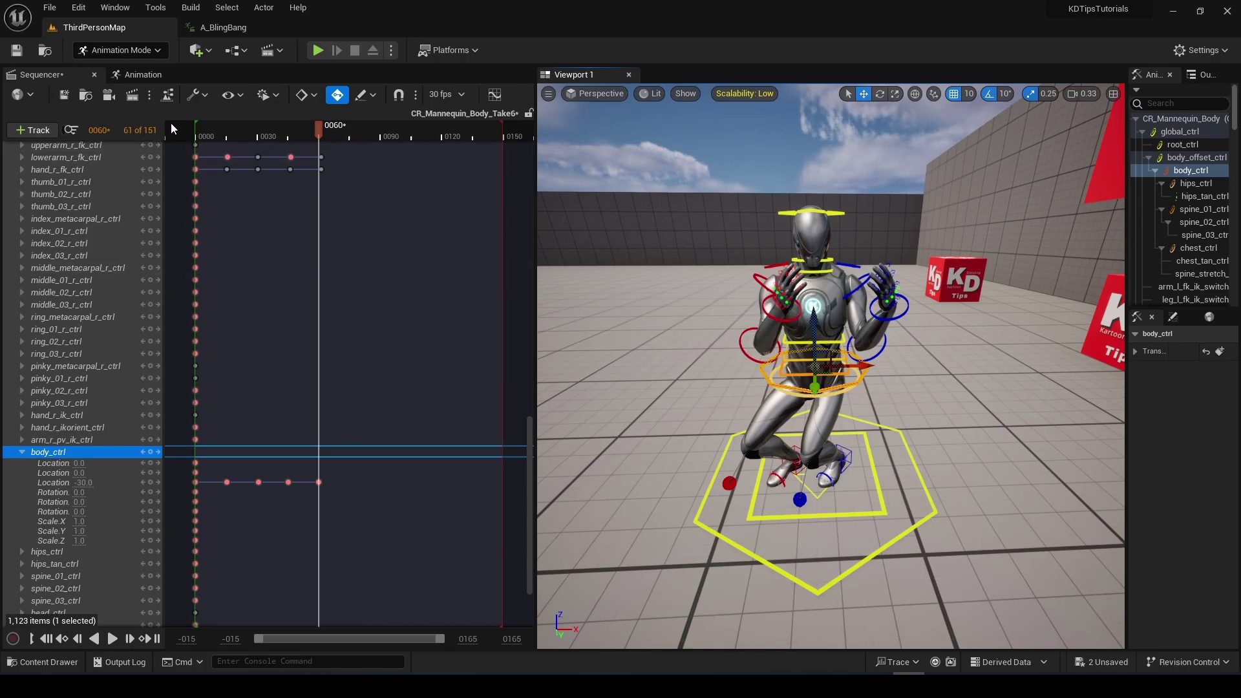
- Play the animation from frame 0 to review the lowering body motion up to frame 60, and save the sequence
click(196, 128)
key(space)
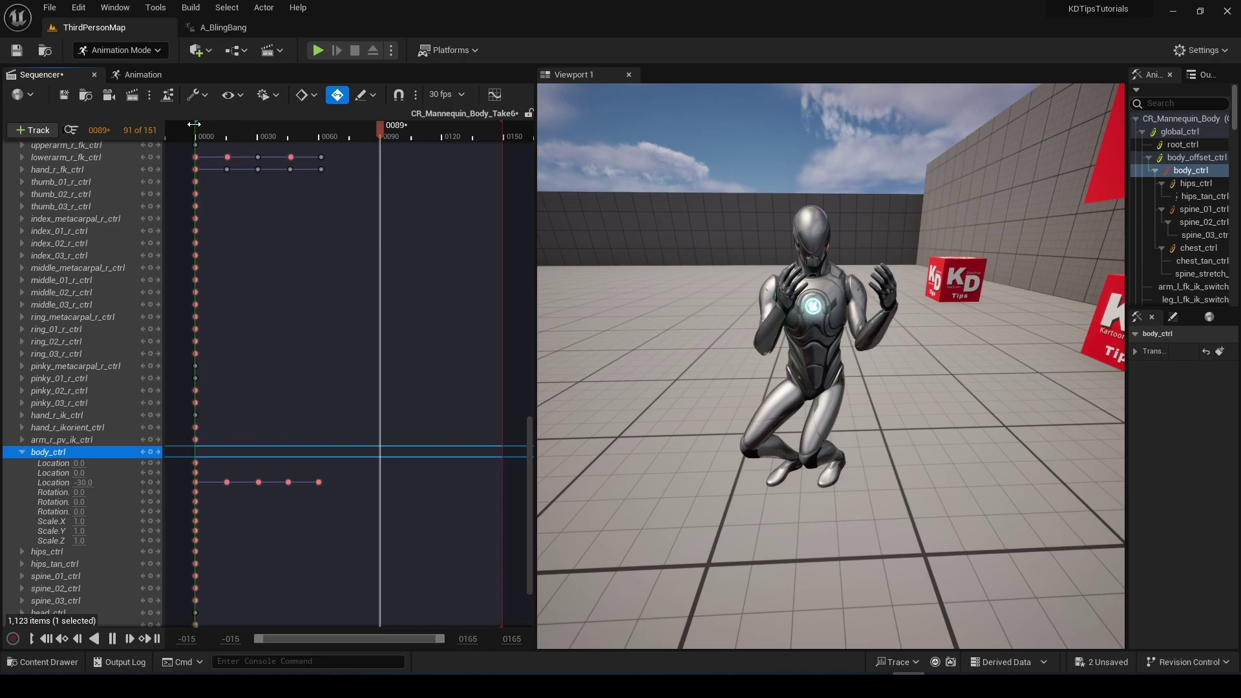
key(space)
click(197, 128)
key(space)
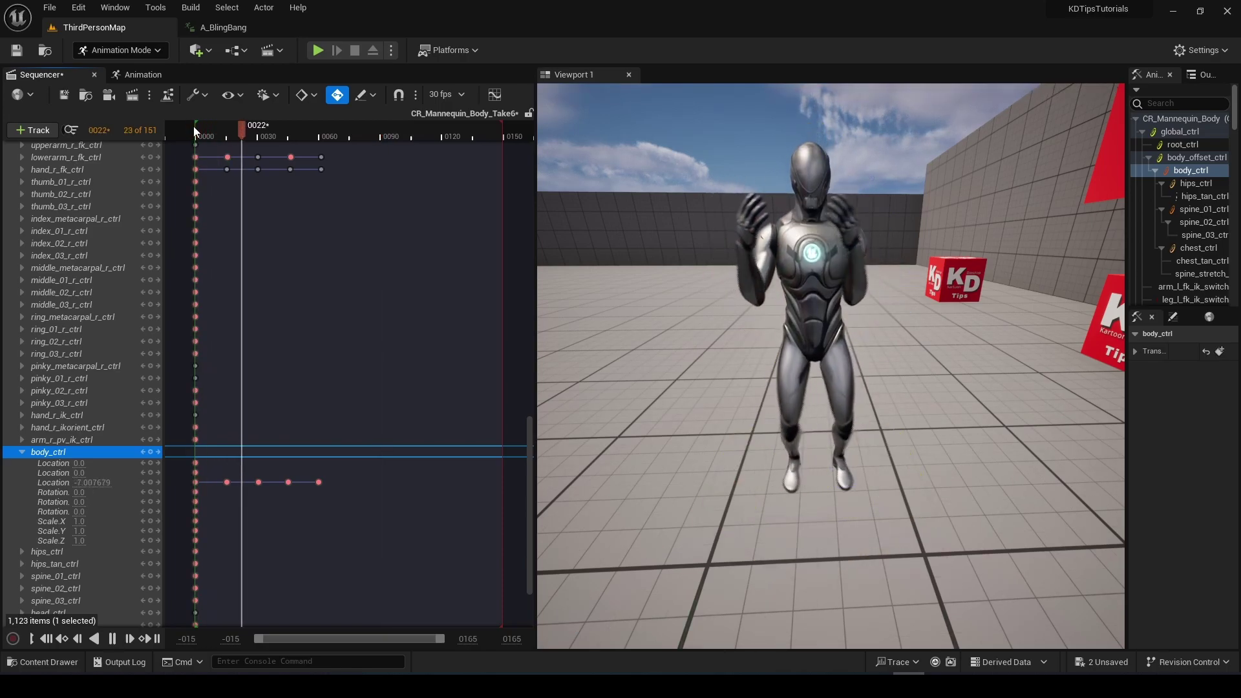
key(space)
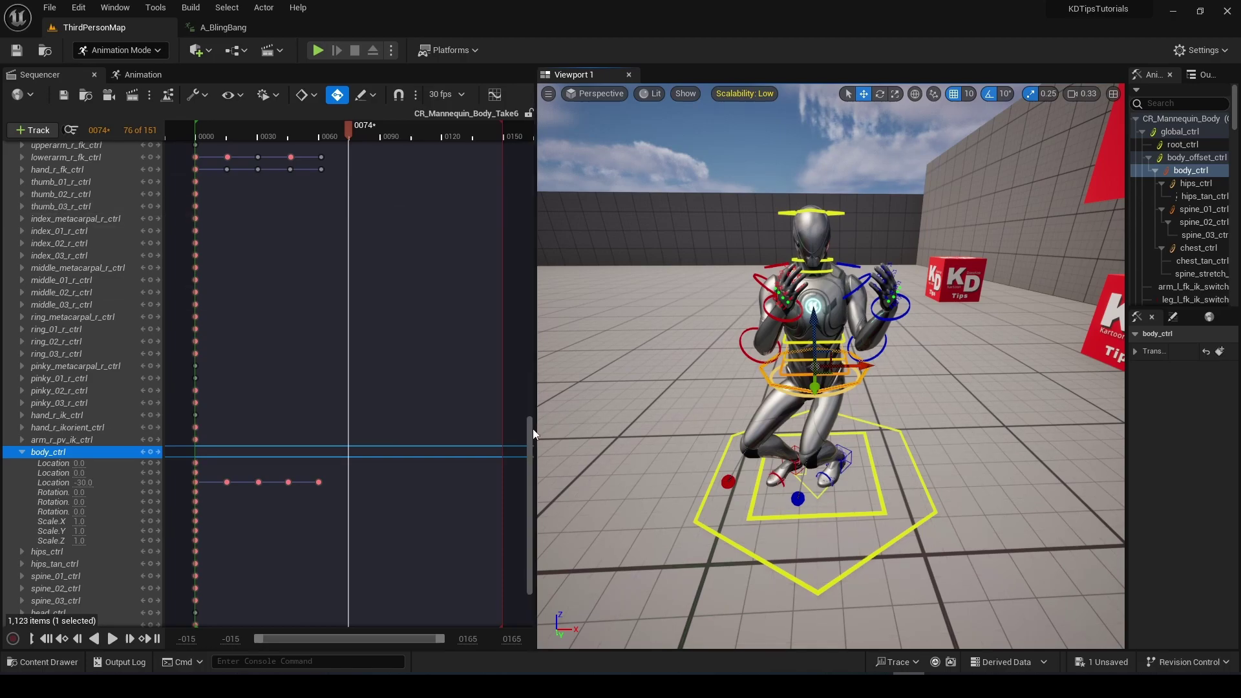
- Copy the arm and foot control keys from frames 15 to 60 and paste them starting at frame 75
drag(534, 434, 481, 171)
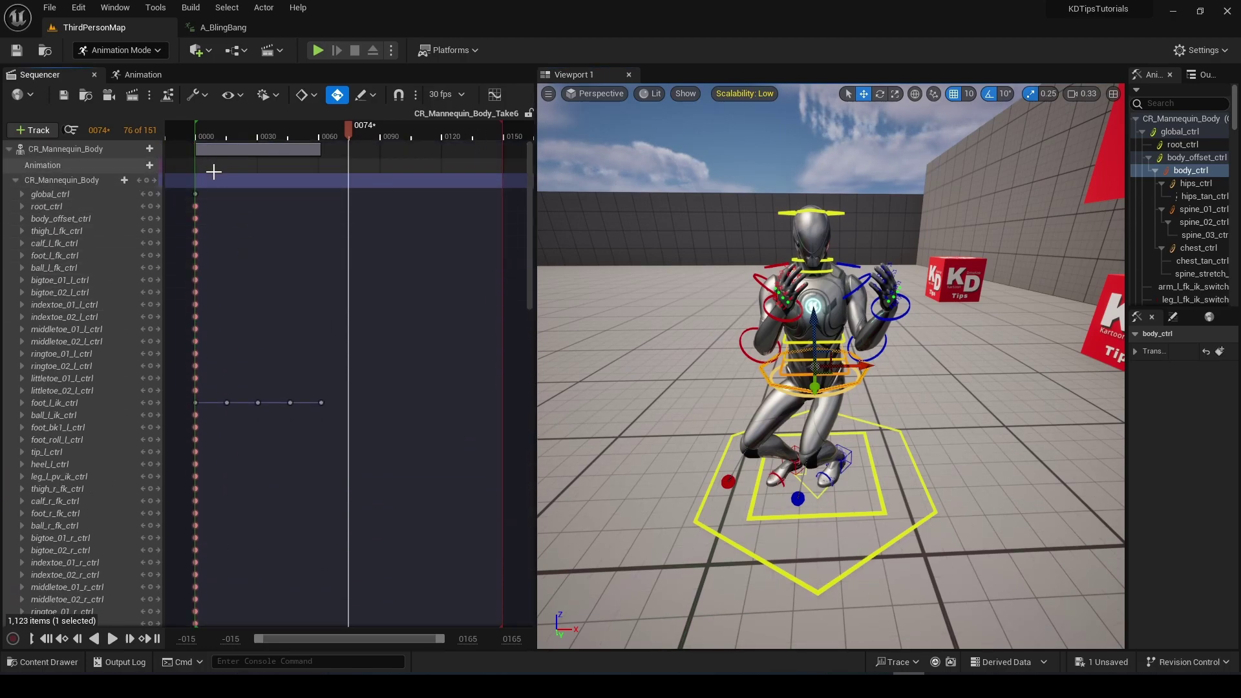
drag(213, 171, 341, 490)
click(341, 488)
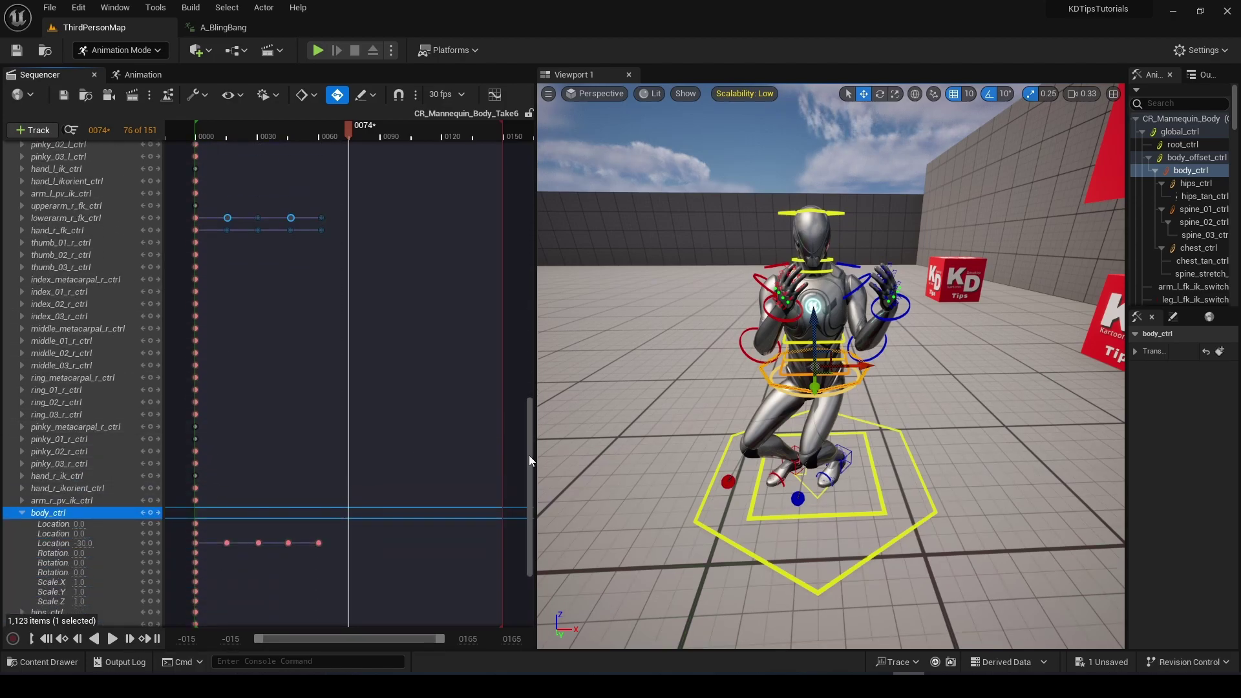
drag(529, 455, 476, 137)
drag(350, 127, 456, 152)
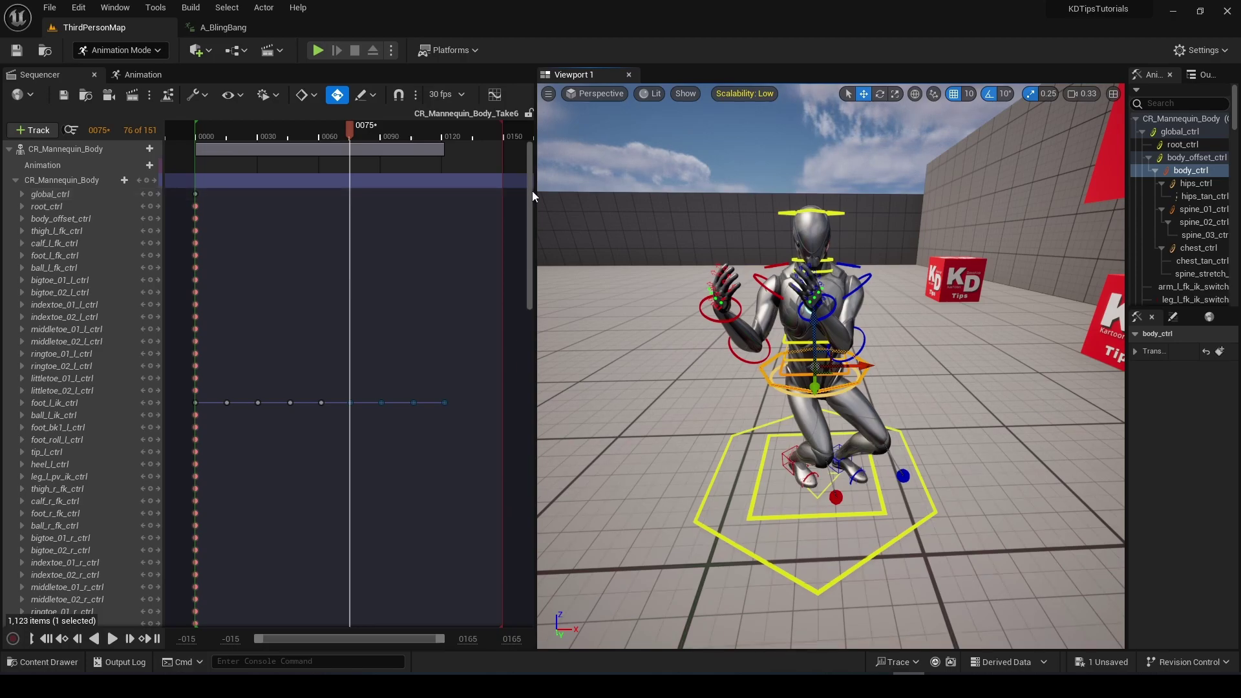
- Raise the body control at frame 75 and set its vertical location to -10 at frame 90
drag(532, 192, 517, 475)
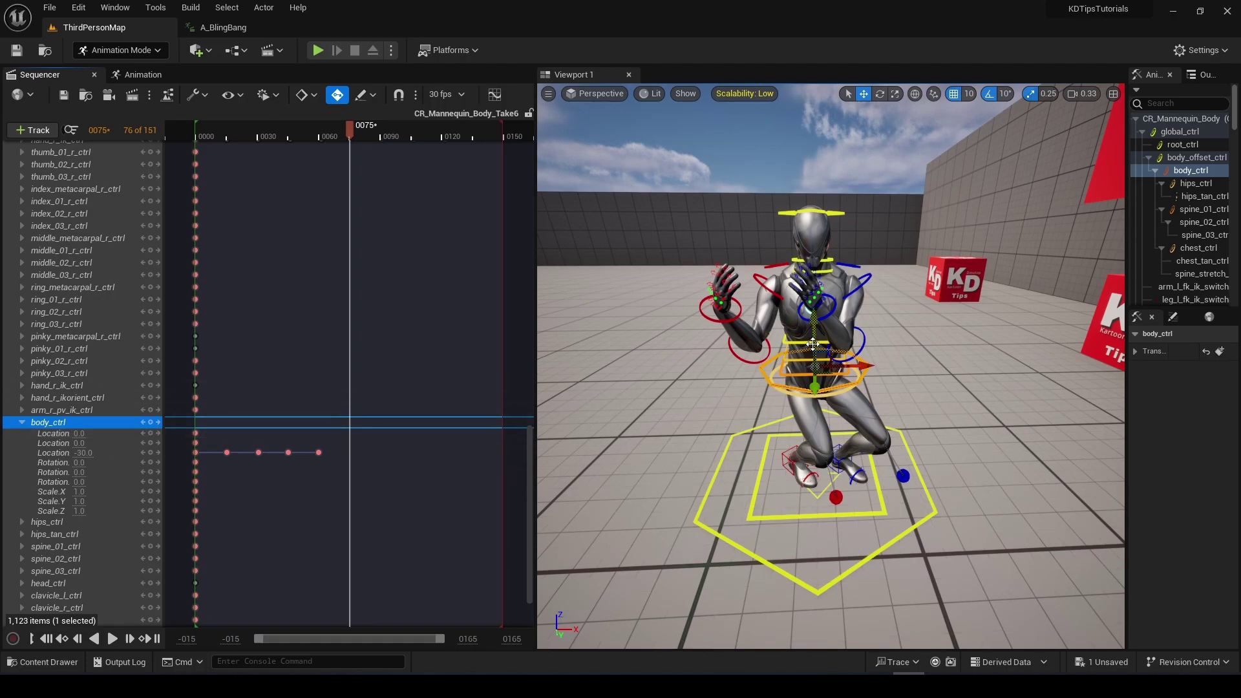
drag(815, 338, 814, 301)
click(382, 129)
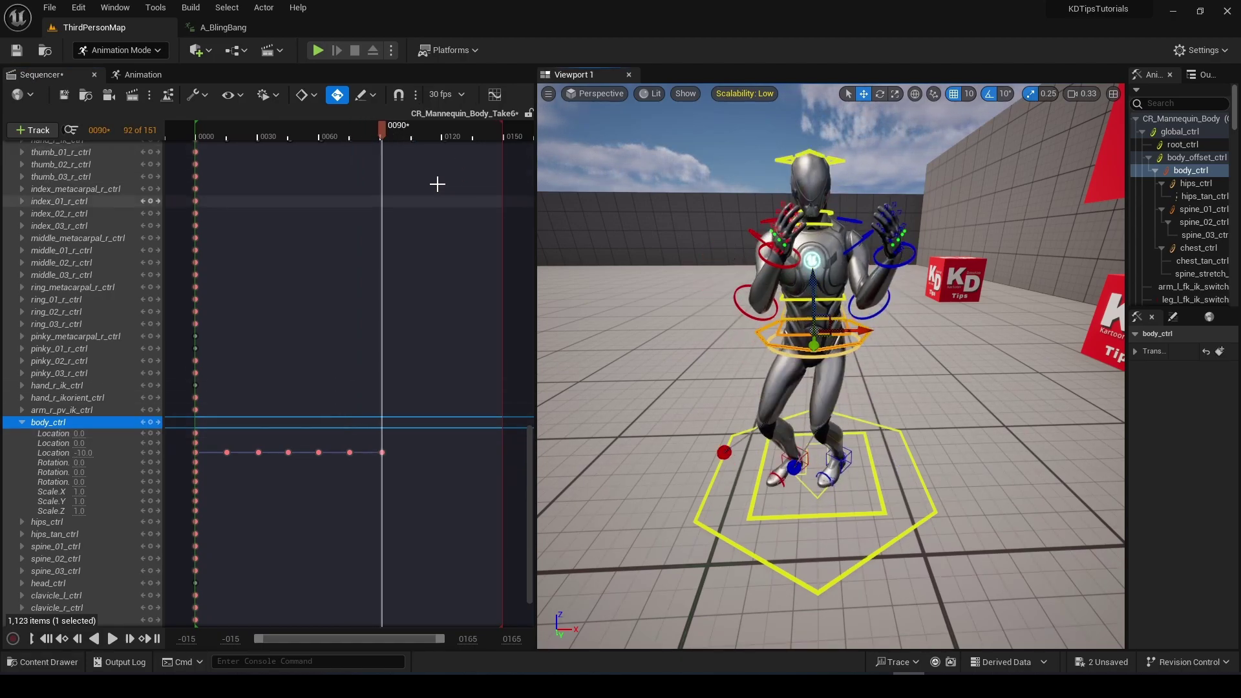
- Set the body control's vertical location to -5 at frame 105 and save the sequence
click(399, 129)
click(411, 130)
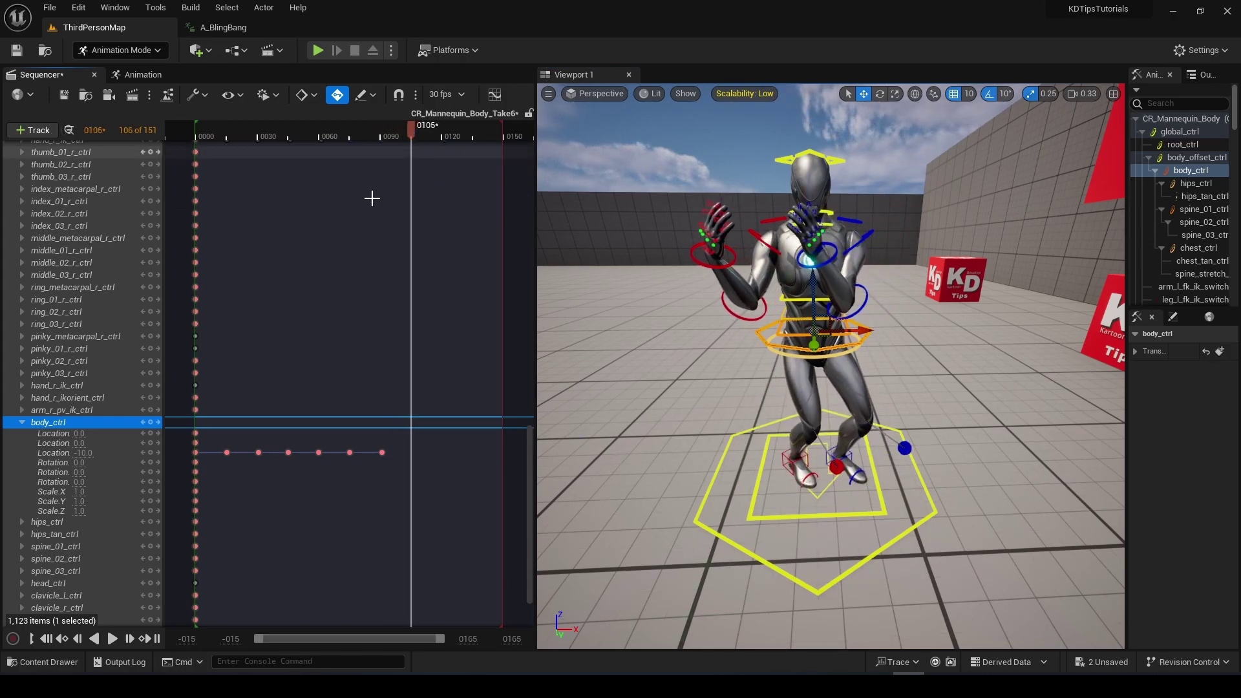
text(-5)
key(Return)
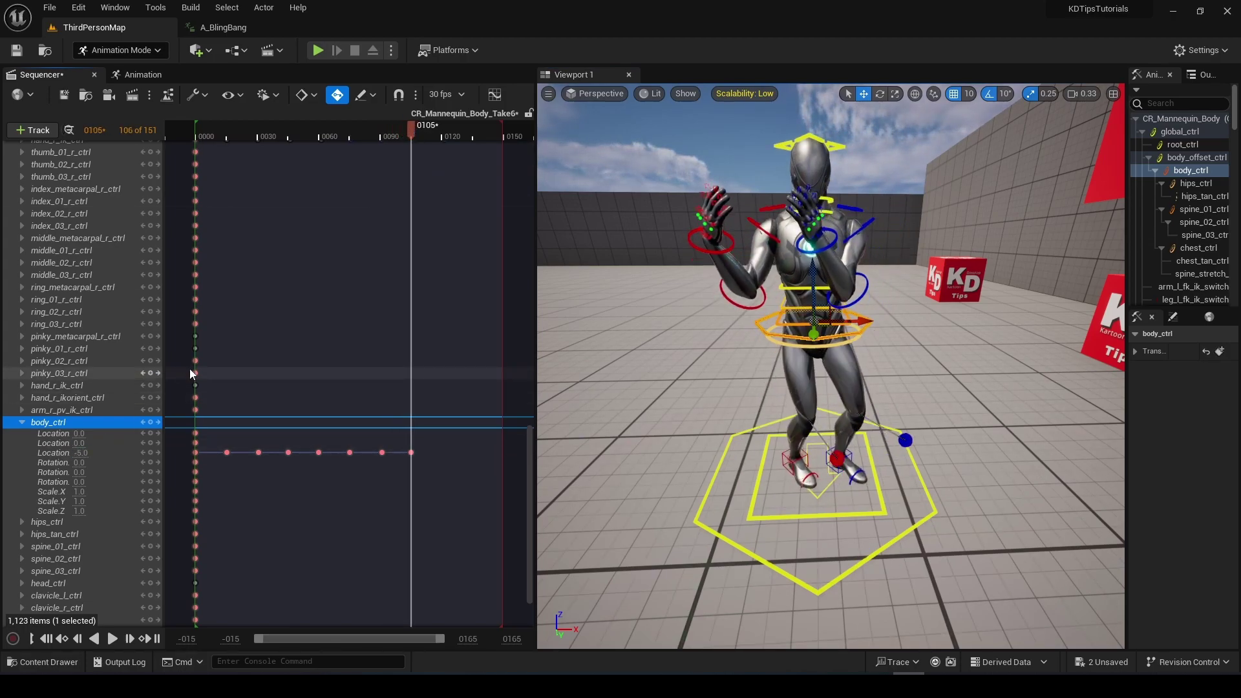
key(ctrl+s)
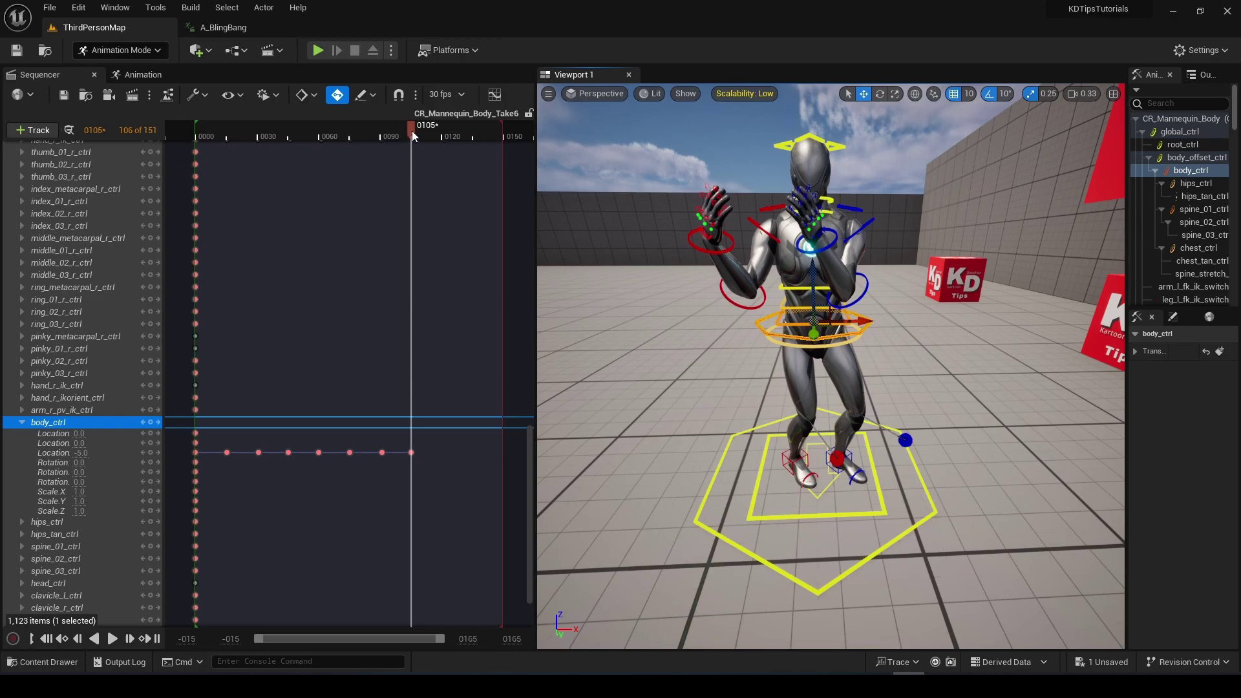
- Set the body control's vertical location to 0 at frame 120
drag(412, 130, 442, 134)
click(81, 453)
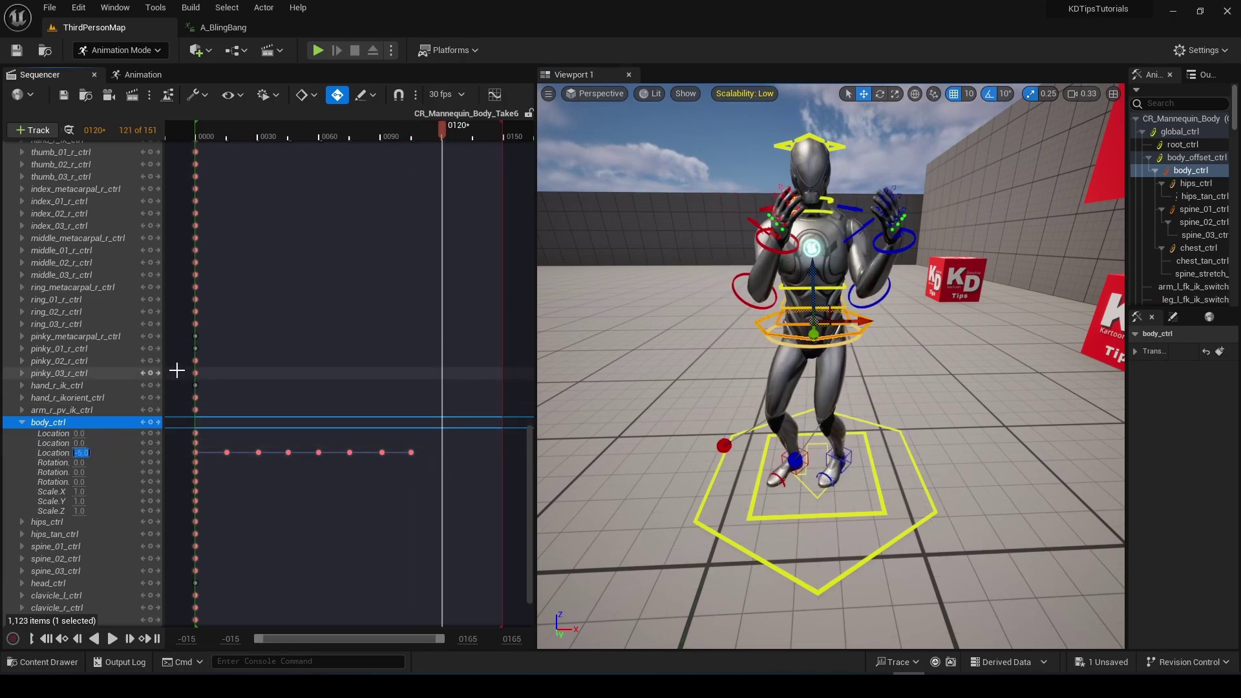
key(Return)
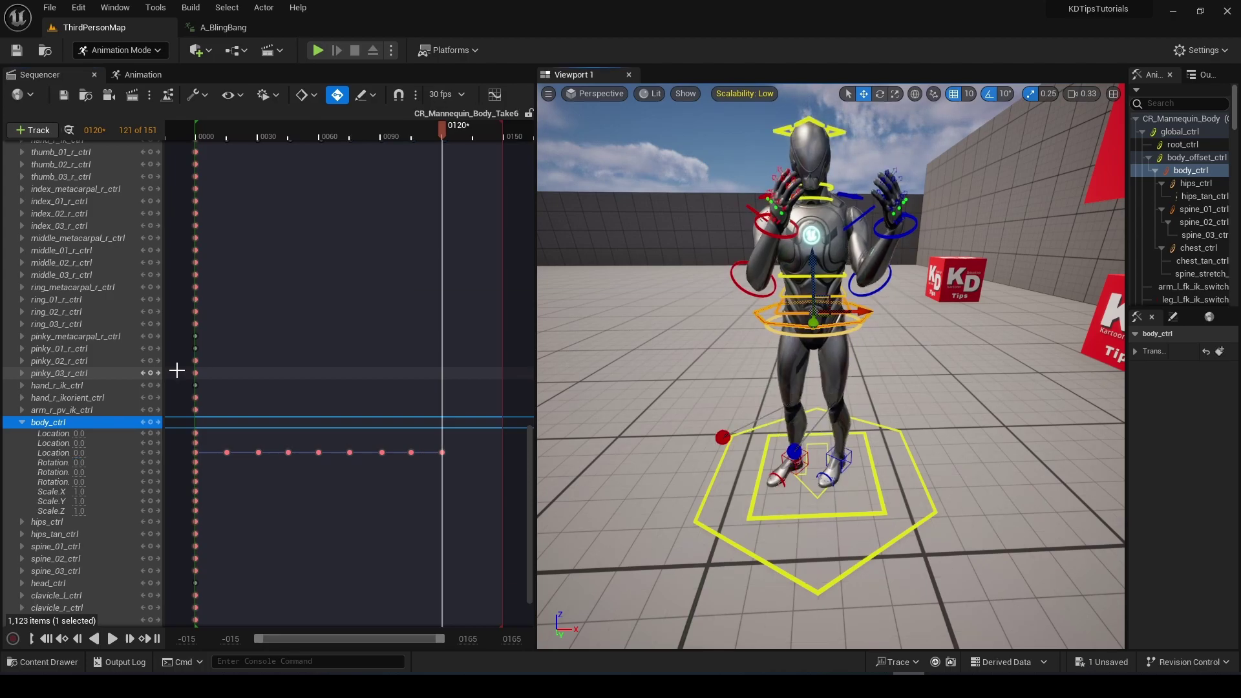
- Play the animation from frame 0 to review the full lowering and rising dance motion
click(198, 129)
key(space)
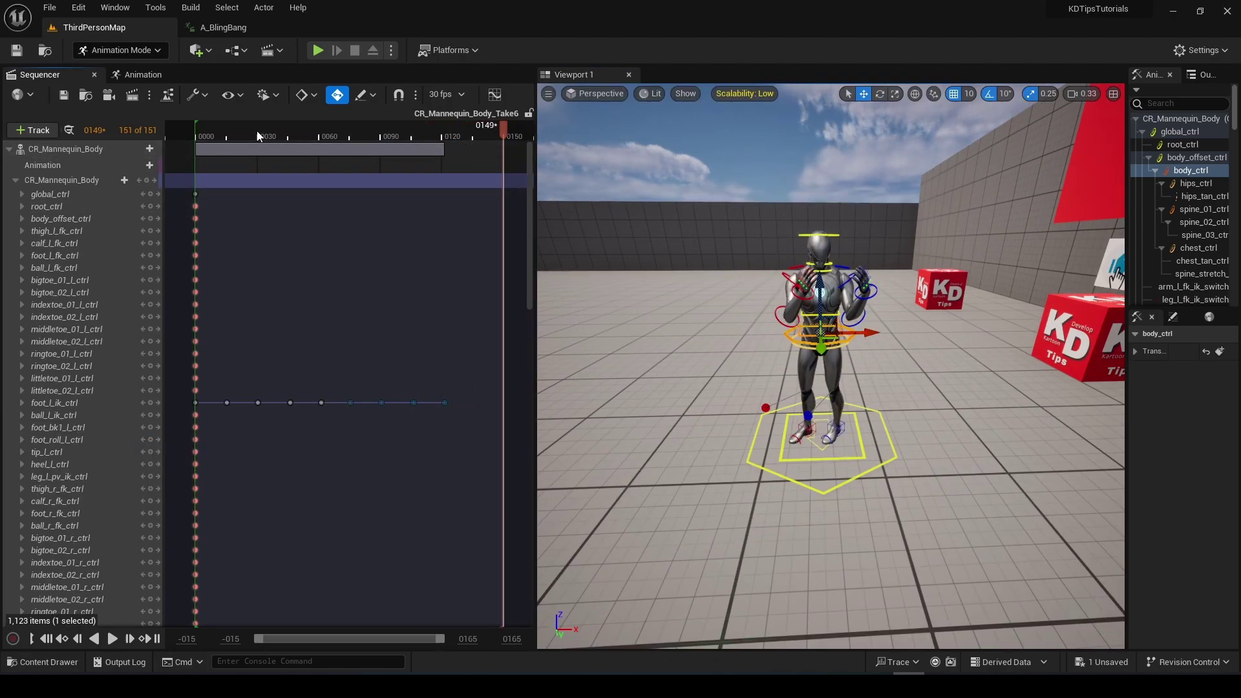
drag(504, 129, 197, 134)
key(space)
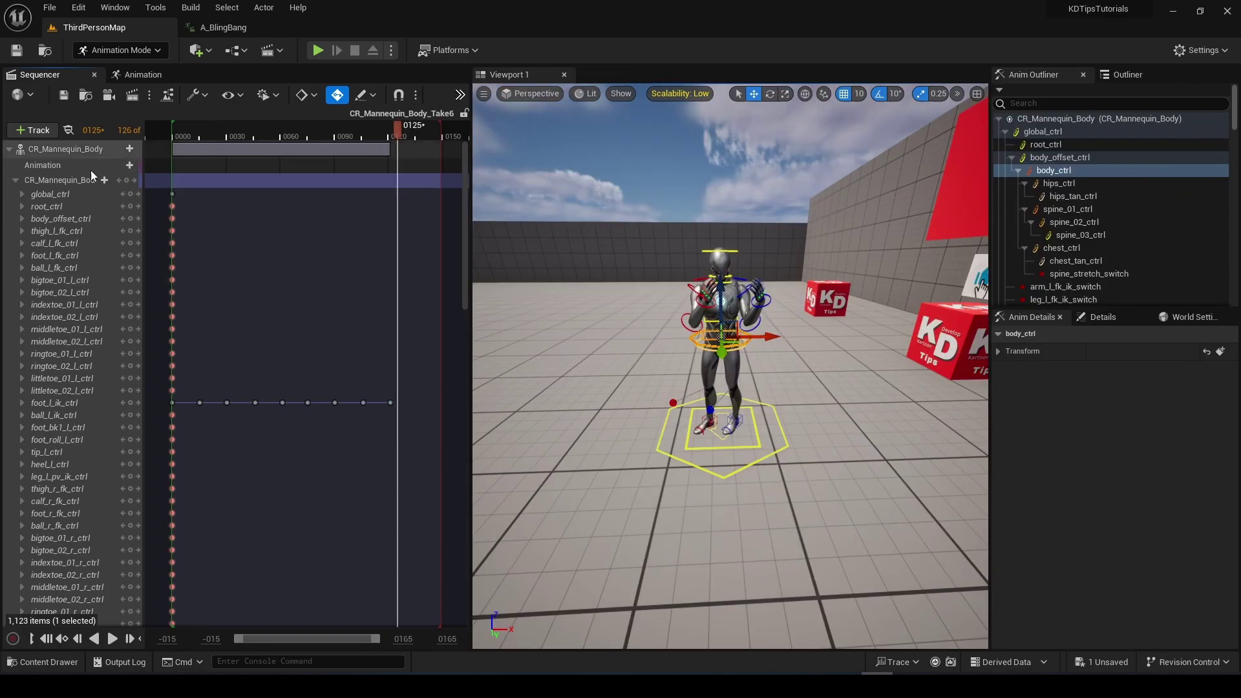
- Bake the CR_Mannequin_Body track to an animation sequence named A_PartBangBong in the AnimationsBP folder, keeping the default export options
click(45, 155)
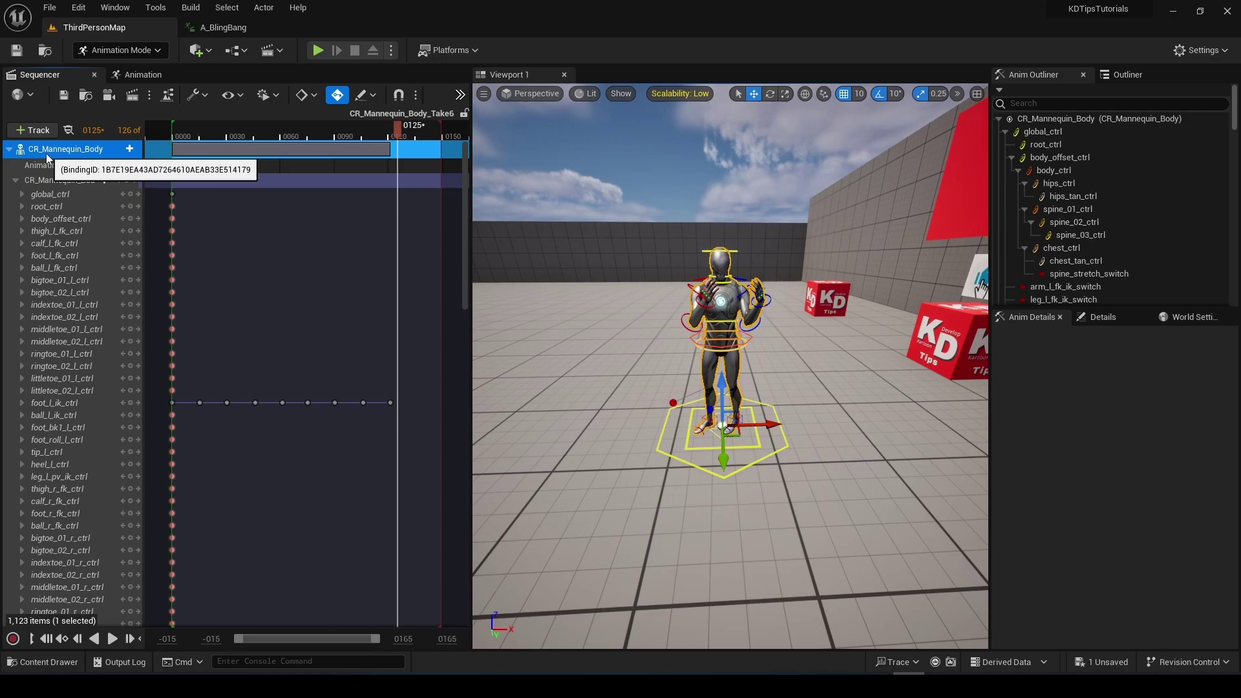
right_click(45, 154)
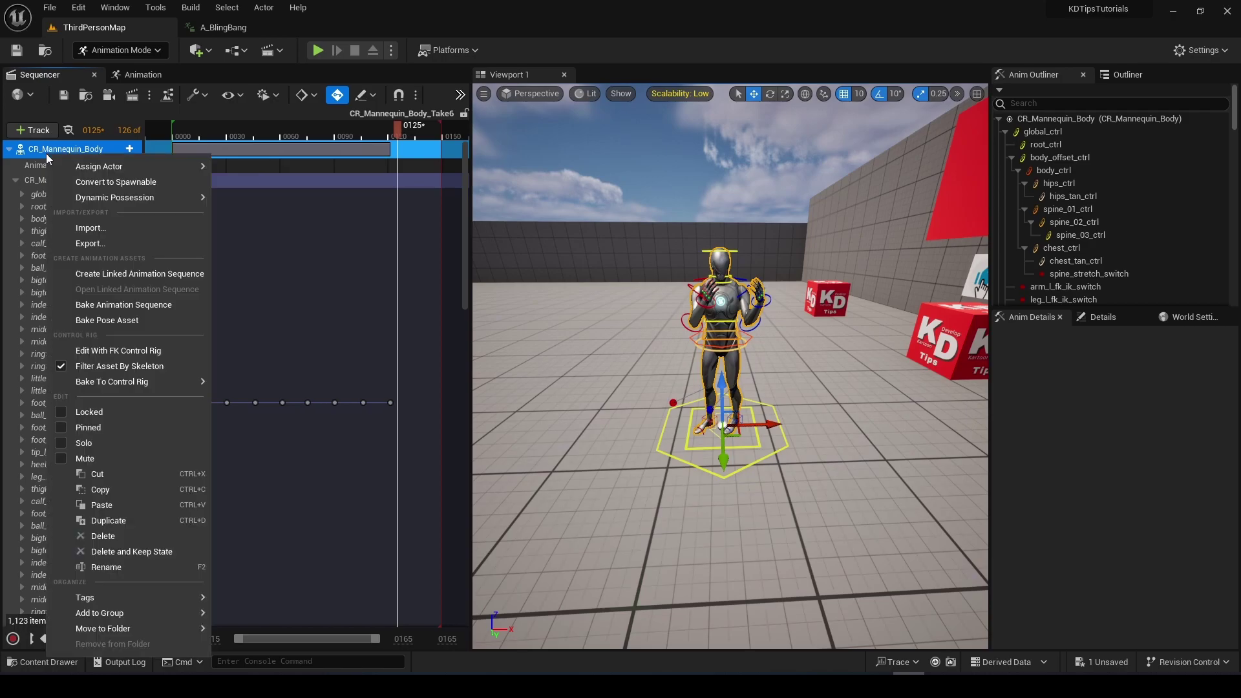
click(112, 306)
click(511, 348)
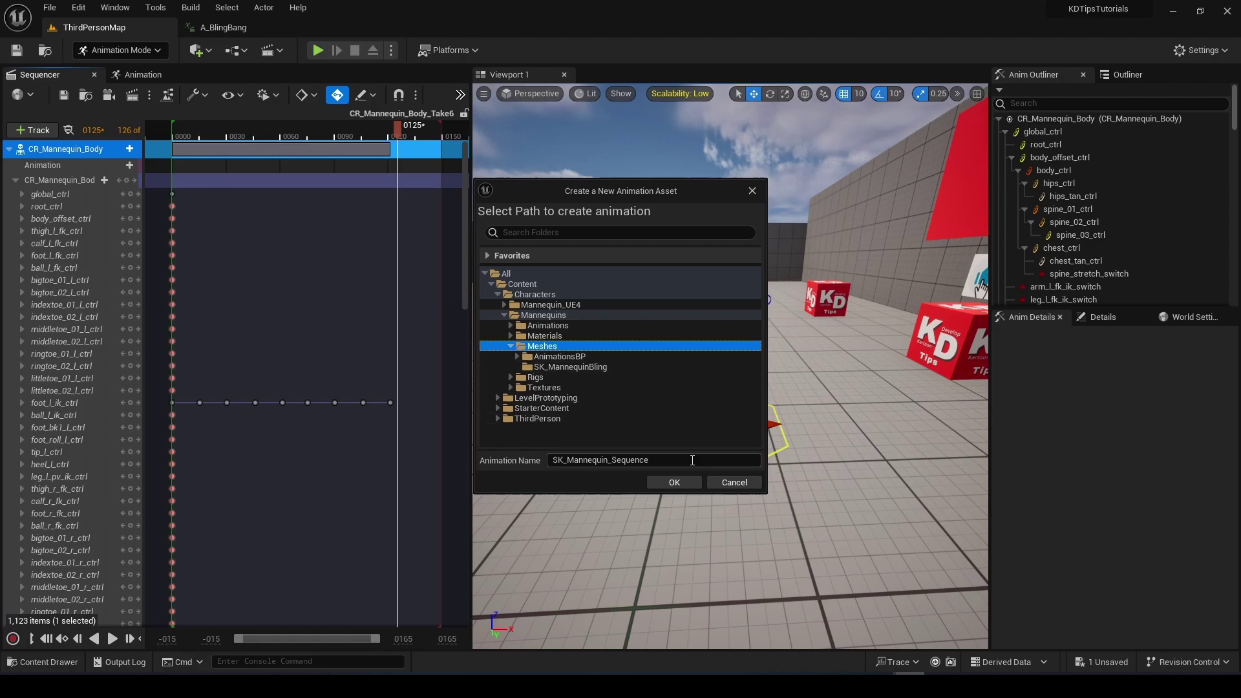
click(631, 356)
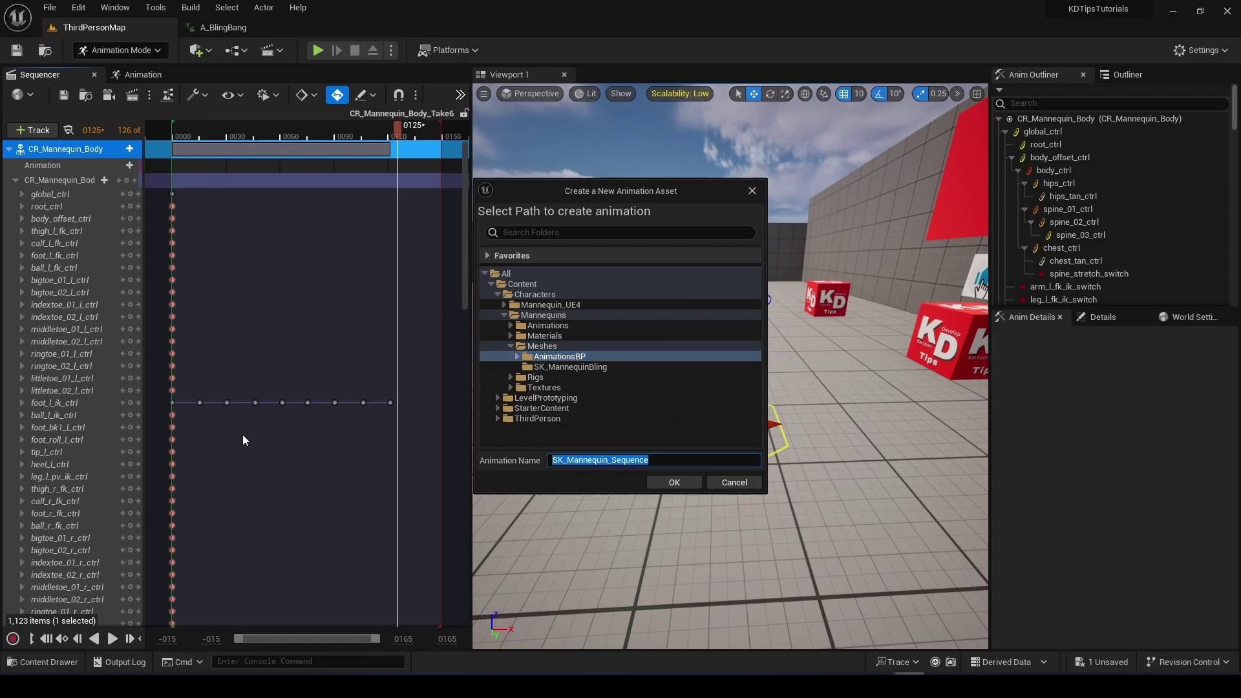
click(562, 460)
text(Part)
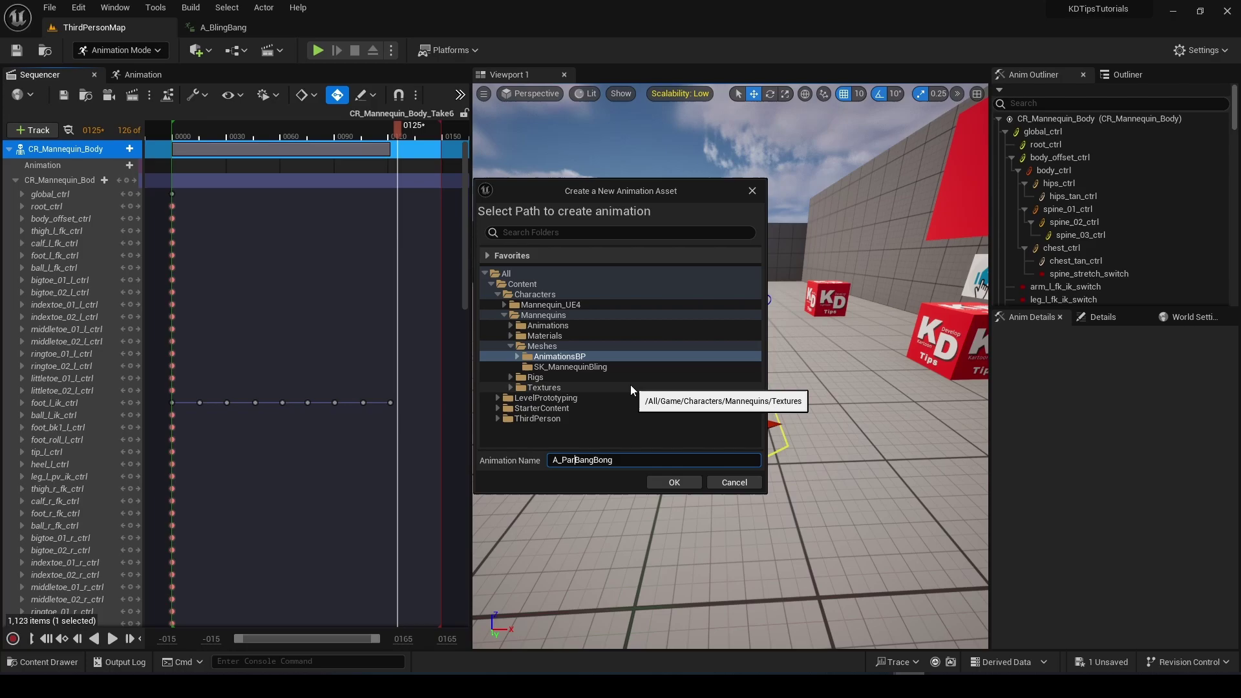
click(674, 483)
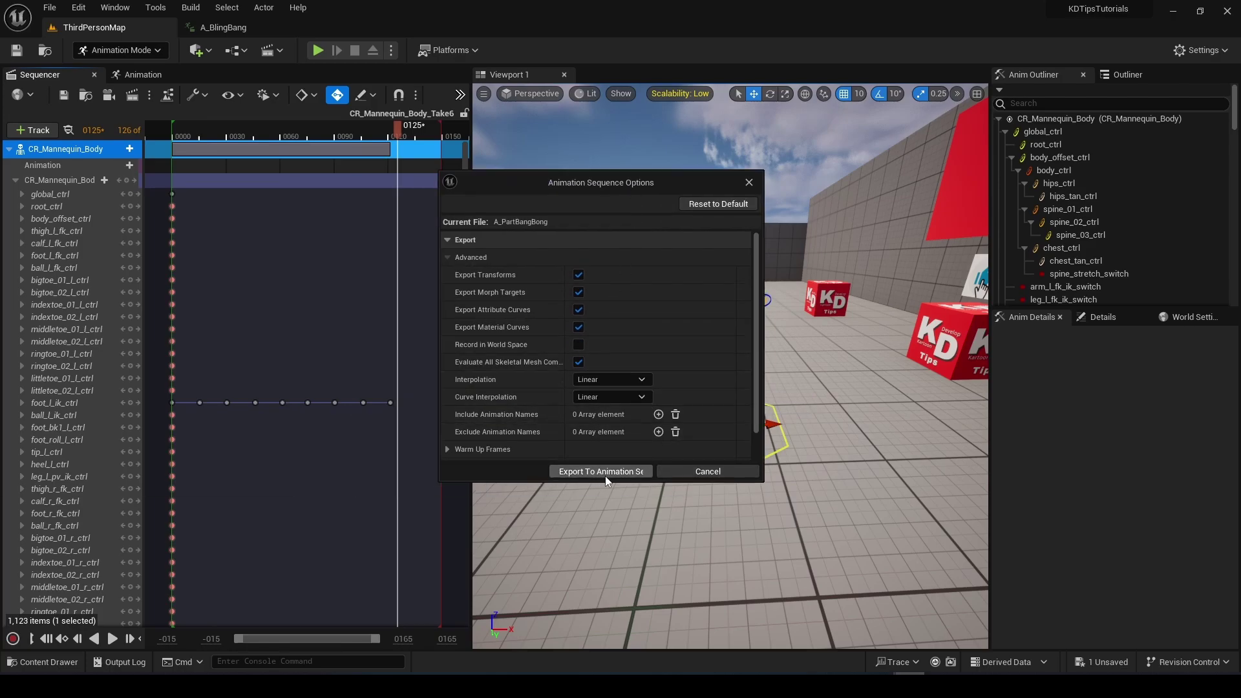
click(605, 474)
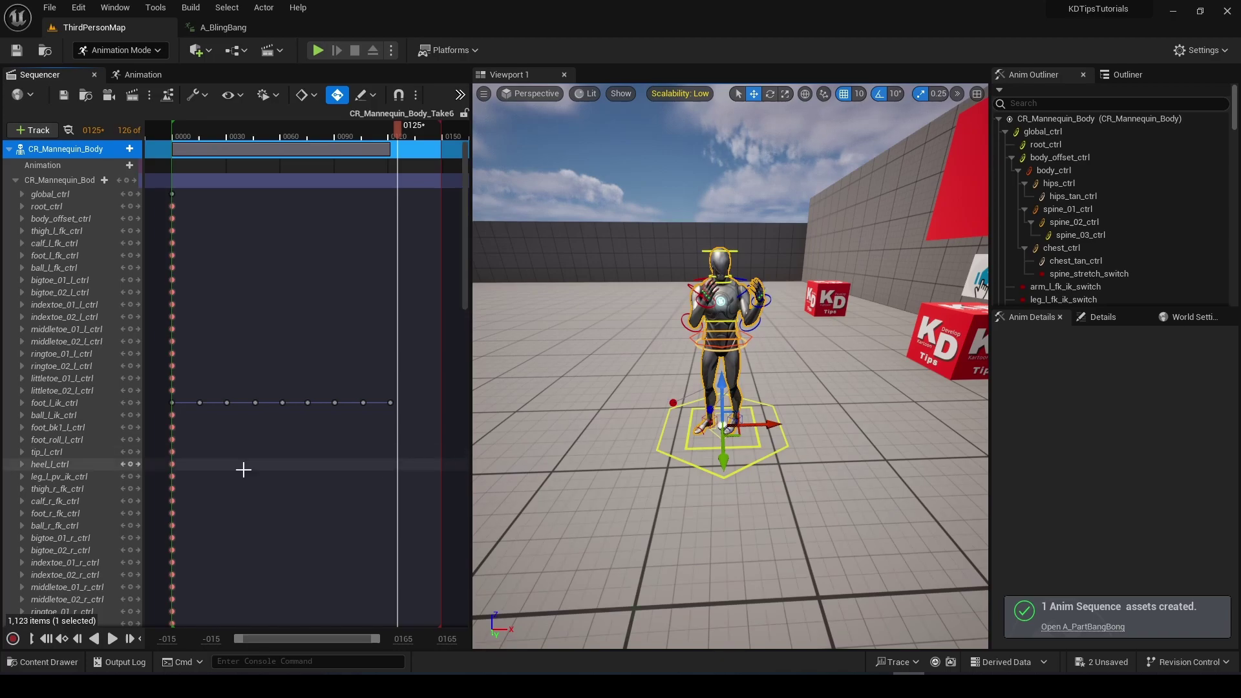
- Widen the Sequencer area, extend the sequence's playback end to about frame 280, and save the sequence
click(504, 150)
drag(471, 131, 624, 131)
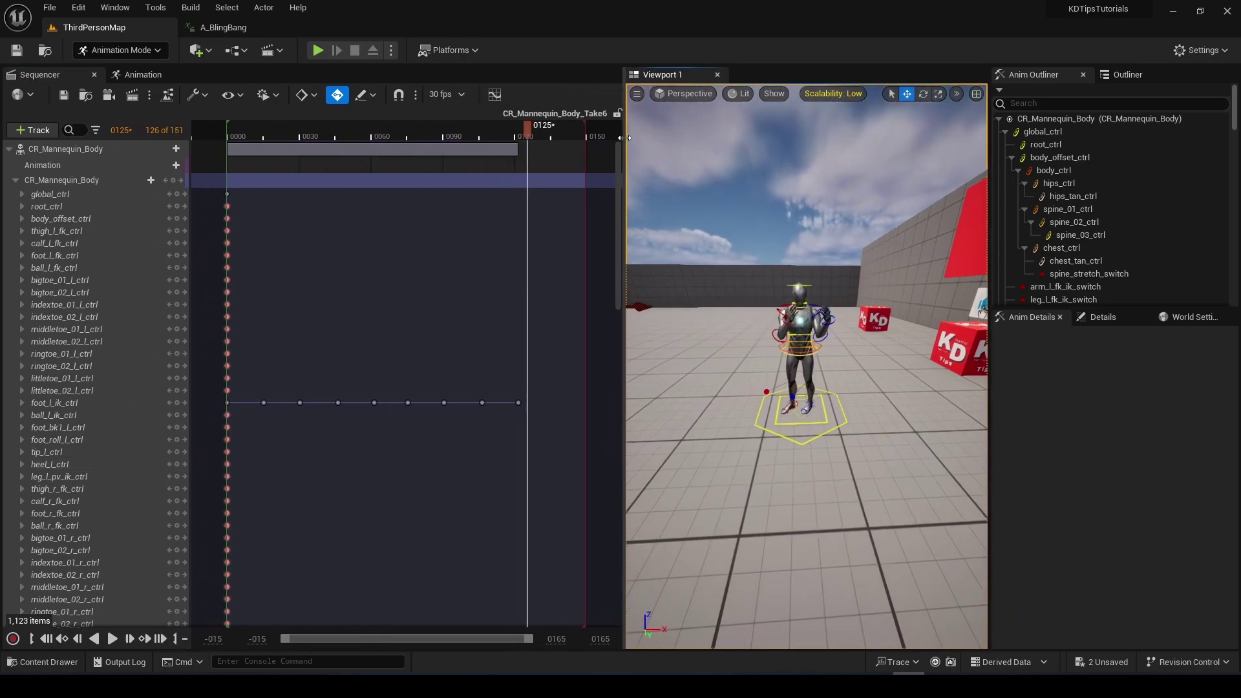
drag(192, 419, 133, 421)
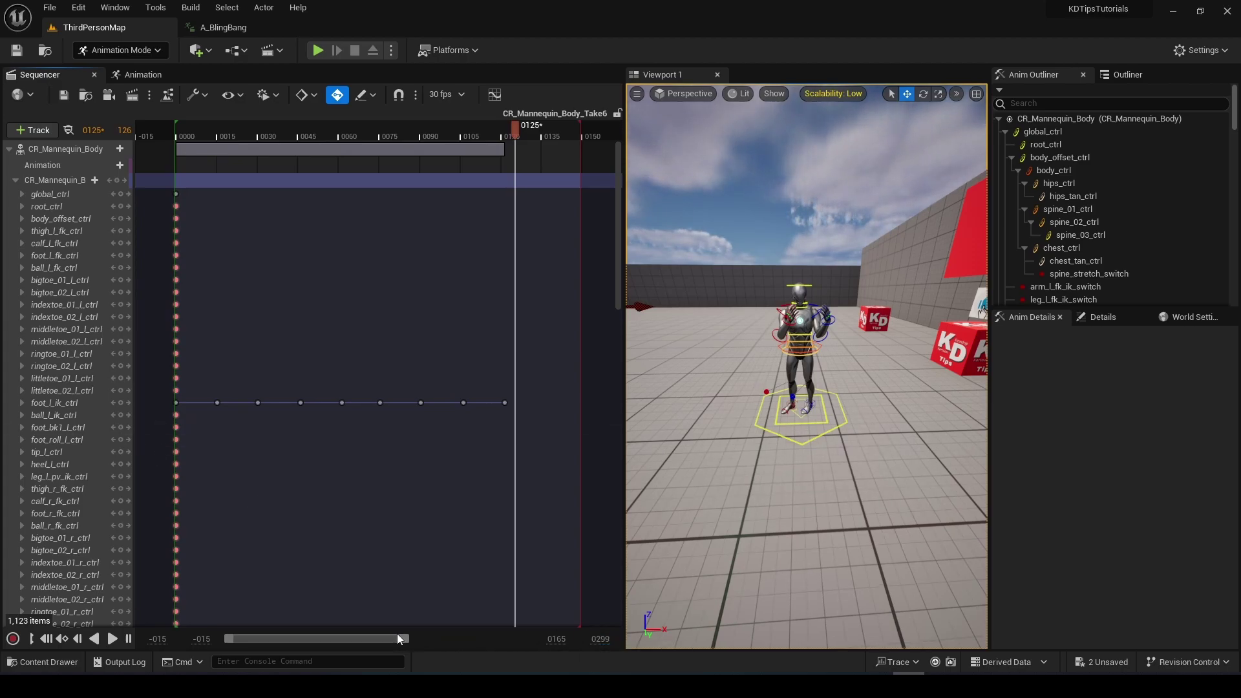
drag(398, 639, 476, 641)
scroll(487, 483, down, 1)
ctrl+scroll(487, 483, down, 4)
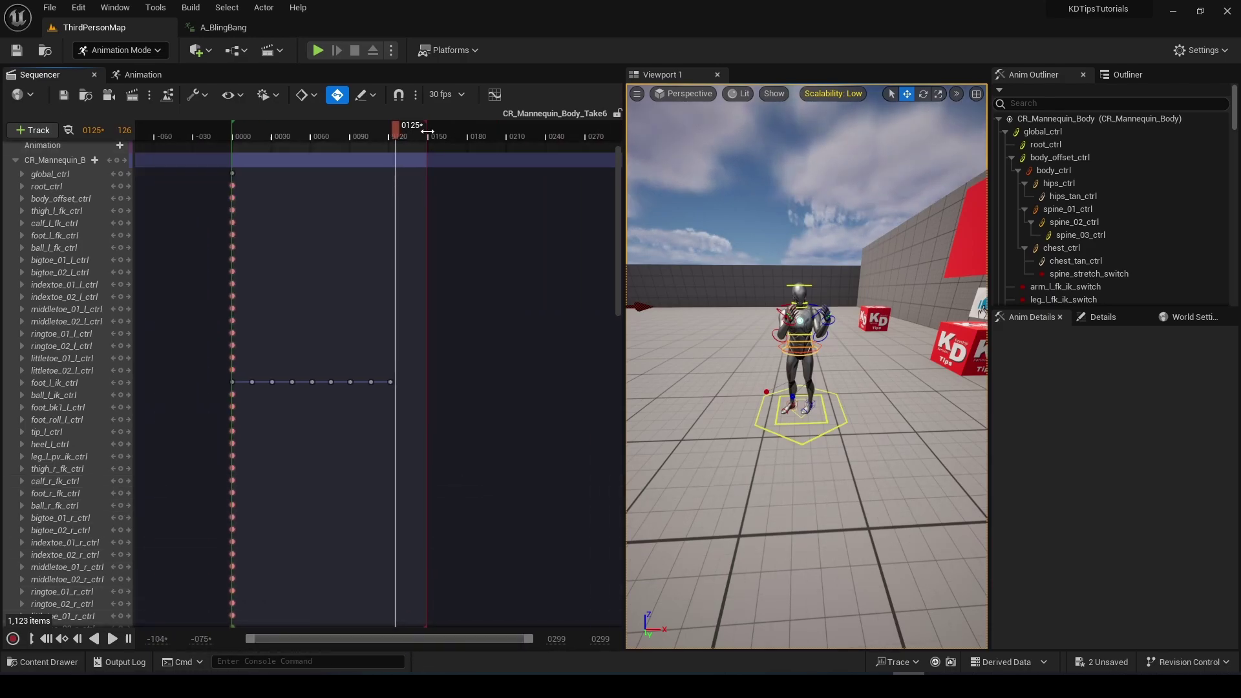
drag(427, 132, 599, 141)
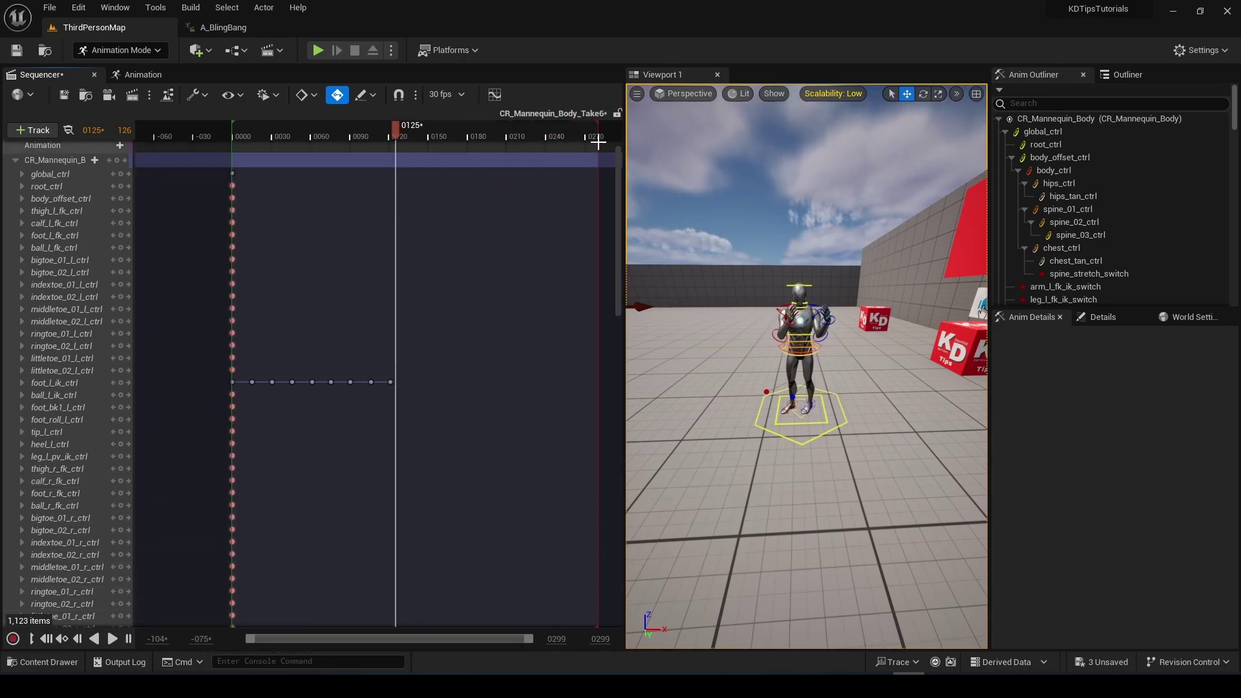
key(ctrl+s)
- Copy all control rig keys from frames 0 to 120 and paste them starting at frame 135
drag(252, 177, 221, 197)
click(390, 130)
drag(390, 130, 417, 201)
ctrl+scroll(419, 205, up, 3)
ctrl+scroll(419, 204, up, 1)
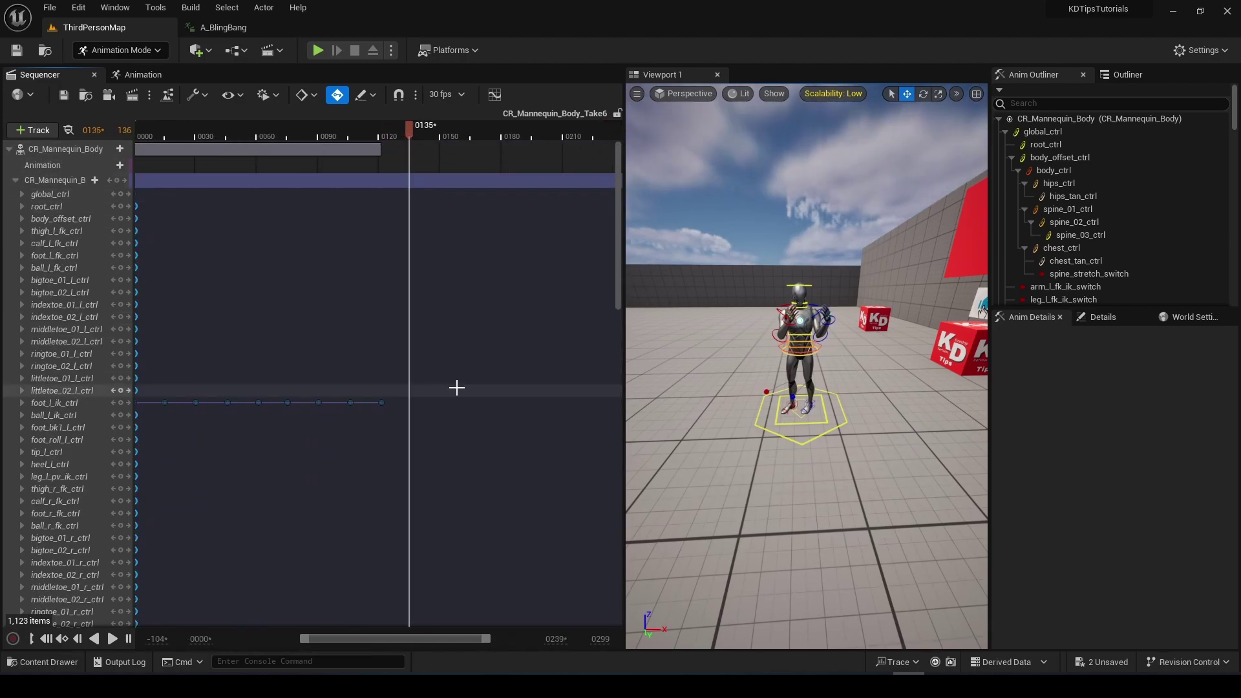
key(ctrl+v)
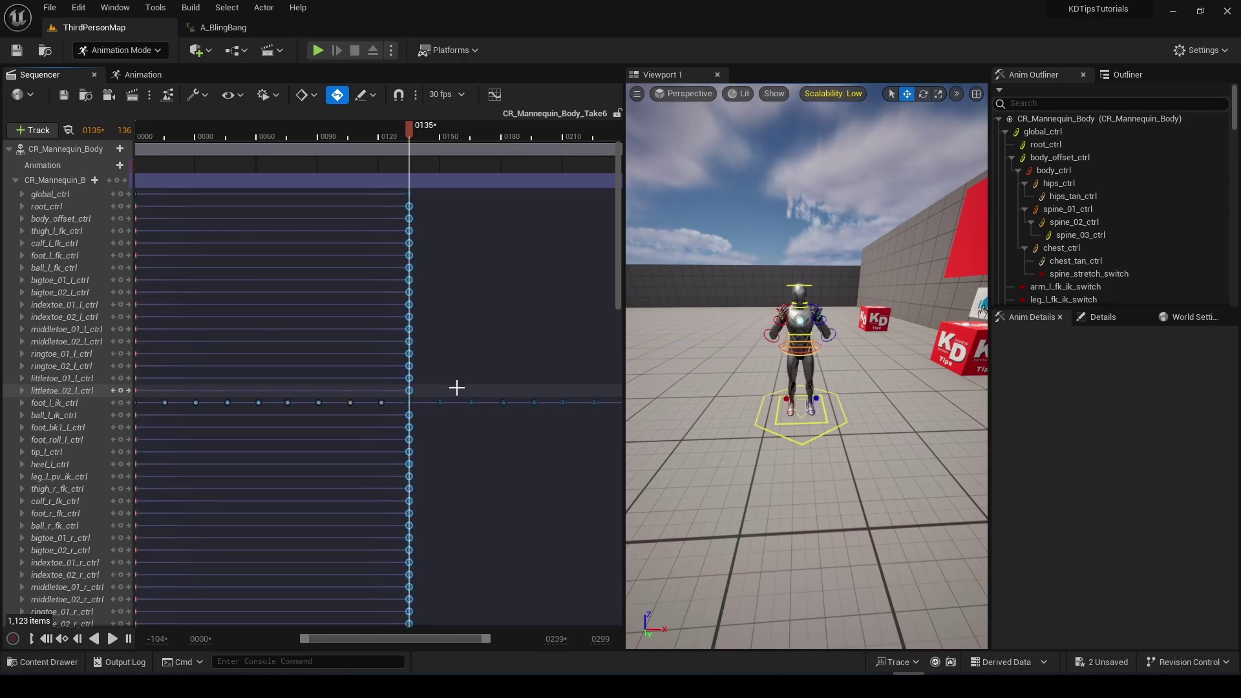
- Play the animation from frame 0 to check the repeated dance cycle
drag(413, 130, 127, 136)
key(space)
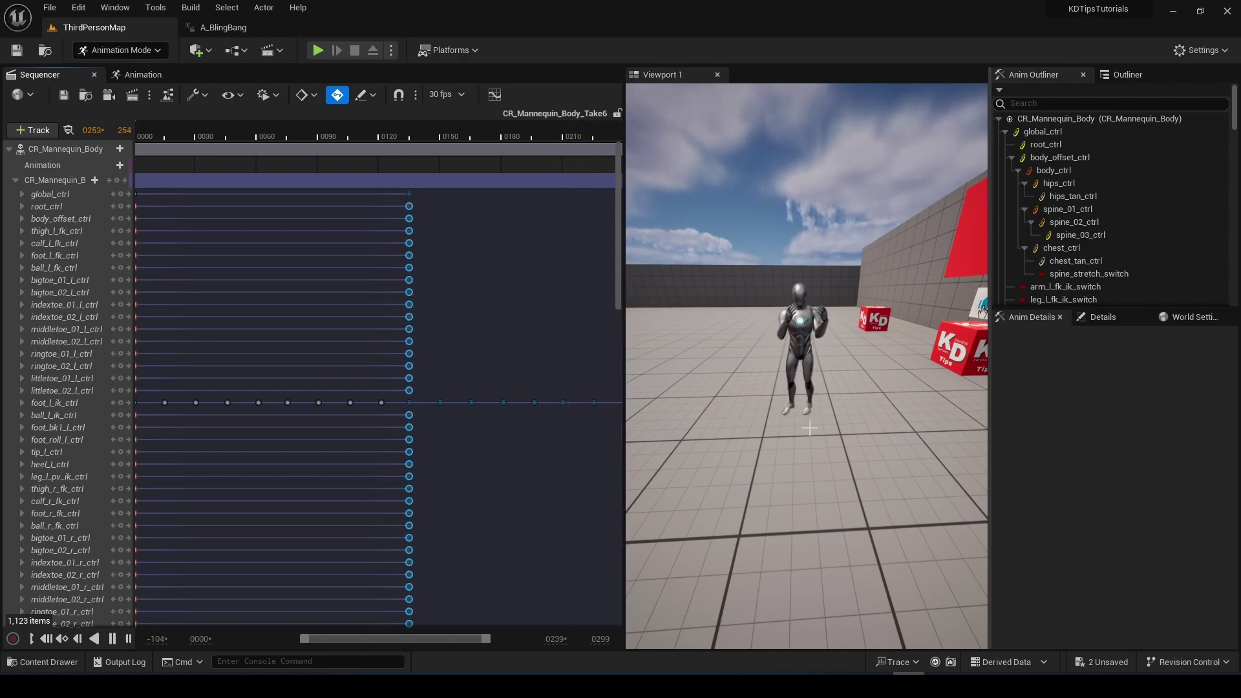
key(space)
- Extend the playback end to about frame 370 and paste the copied dance keys starting at frame 270
drag(437, 640, 487, 638)
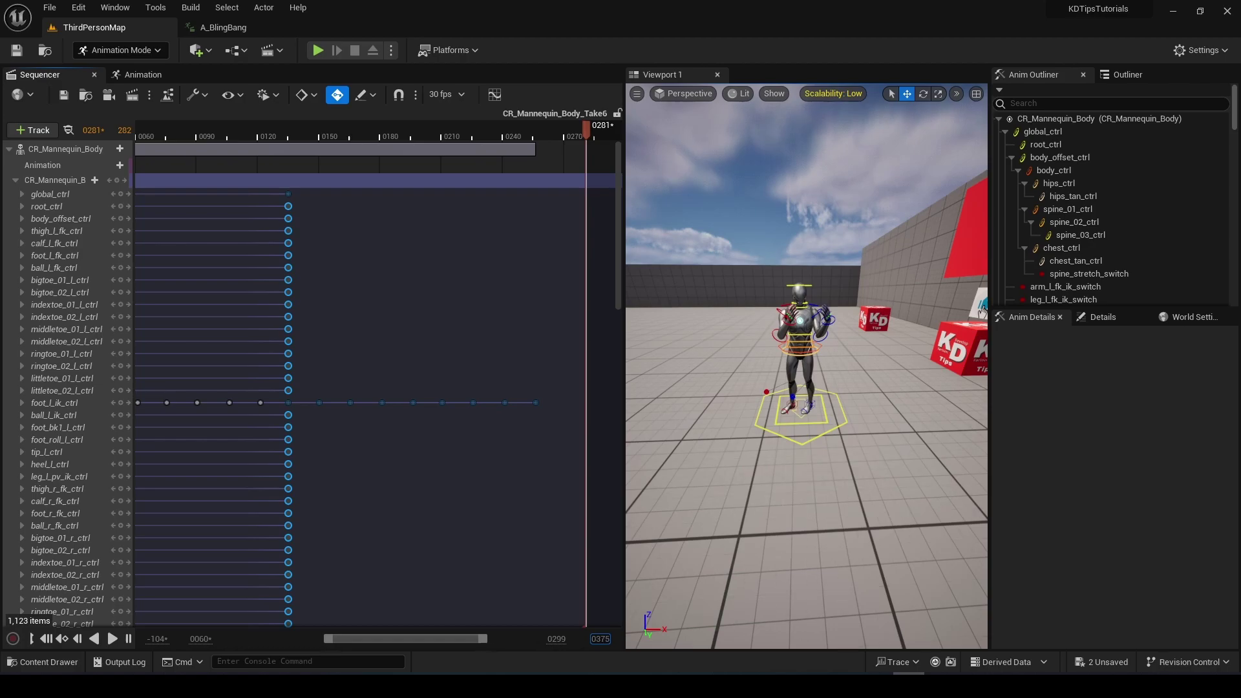
ctrl+scroll(481, 452, down, 6)
click(489, 132)
ctrl+scroll(494, 139, up, 3)
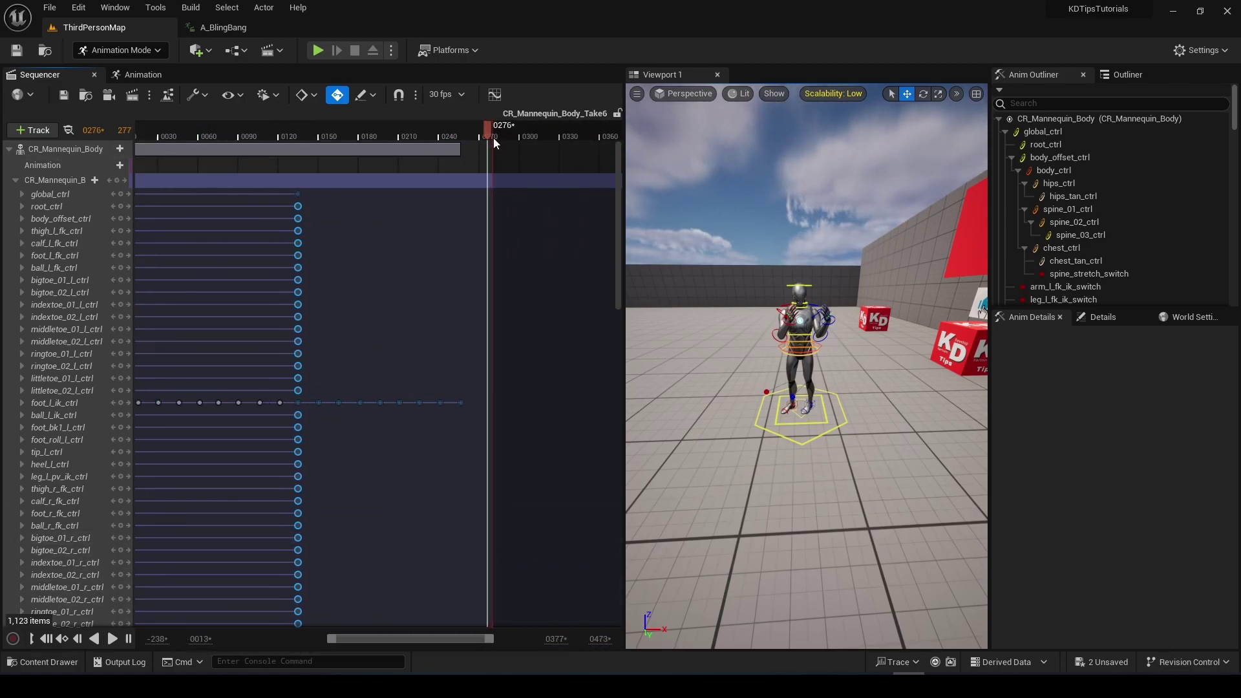
drag(494, 138, 621, 138)
mouse_move(487, 133)
mouse_down()
mouse_move(463, 133)
mouse_move(480, 133)
mouse_up()
key(ctrl+v)
- Play the animation from near the start and again from around frame 157 to check the three dance cycles
right_drag(452, 194, 560, 194)
click(235, 128)
key(space)
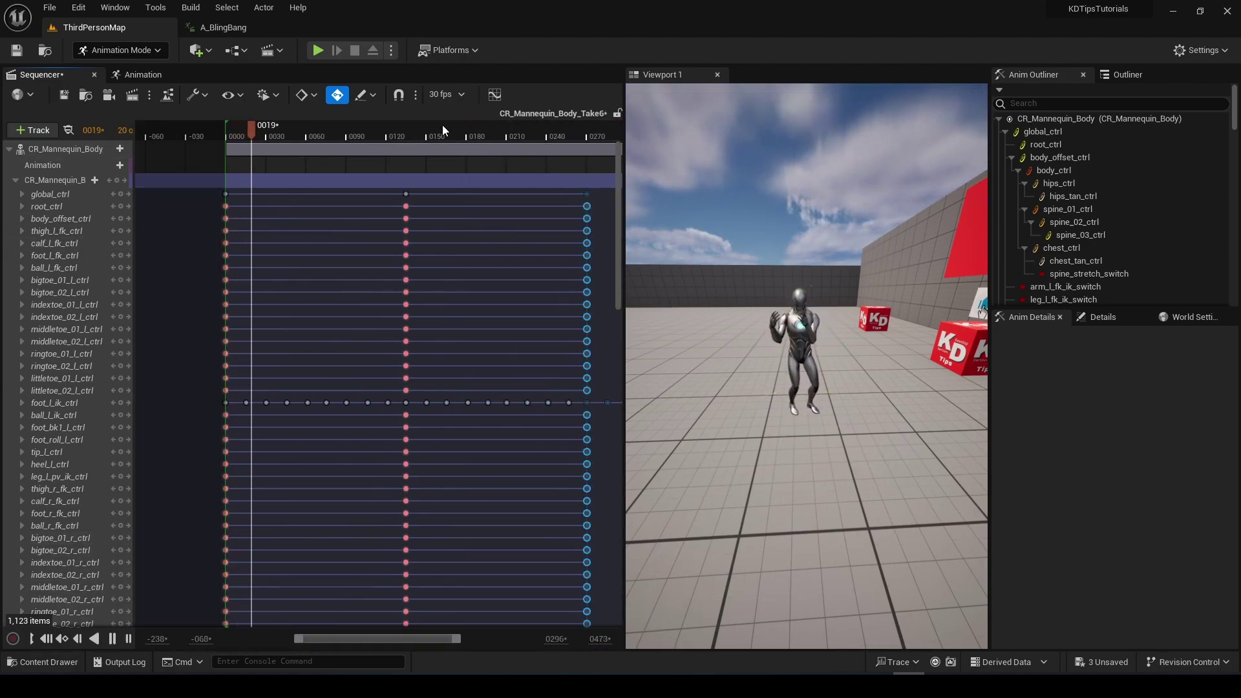
drag(404, 134, 436, 137)
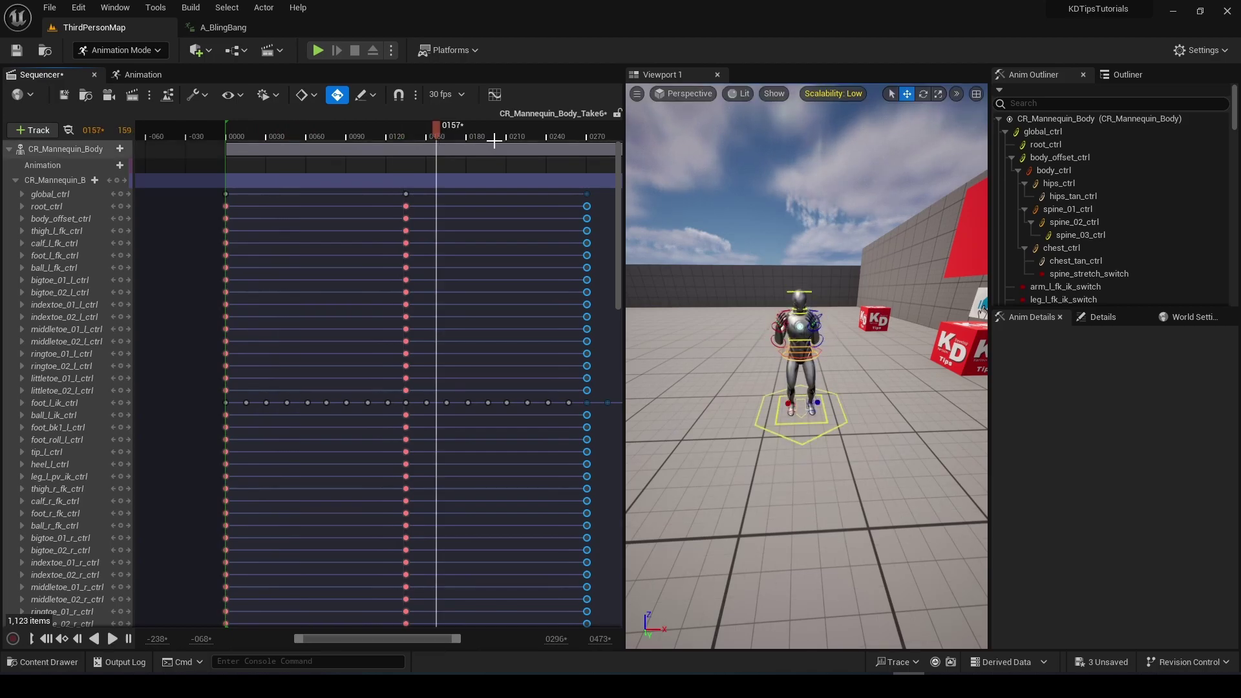
key(space)
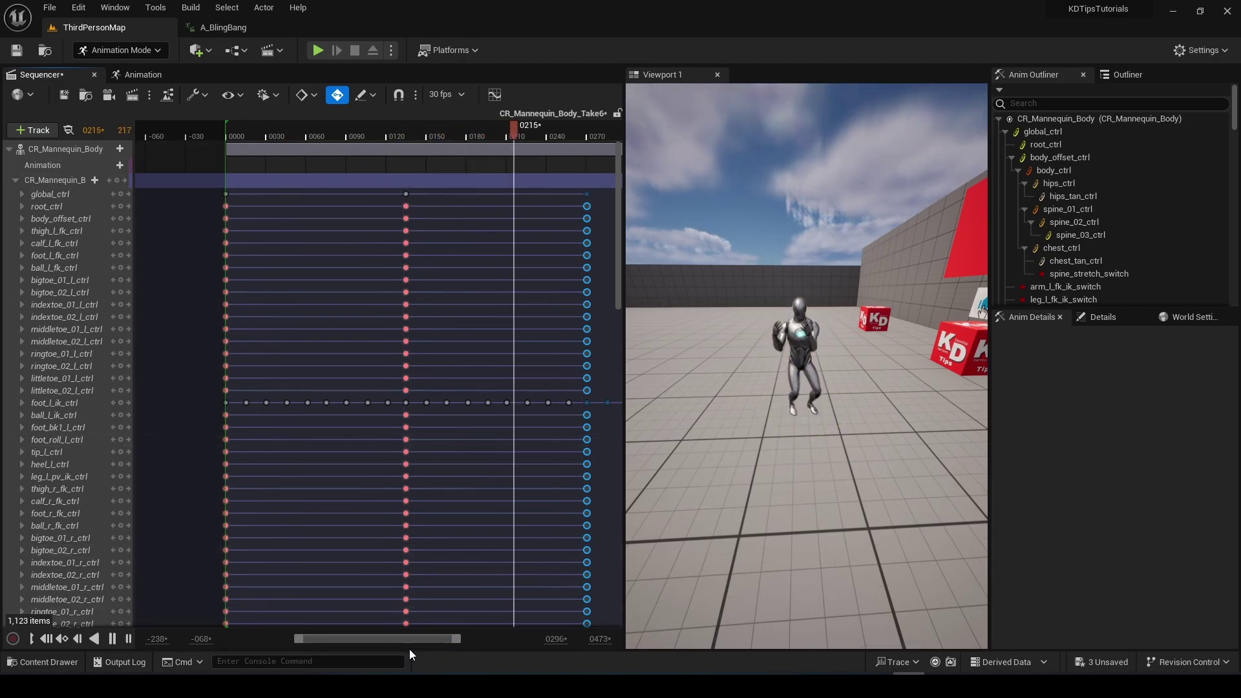
drag(408, 642, 455, 643)
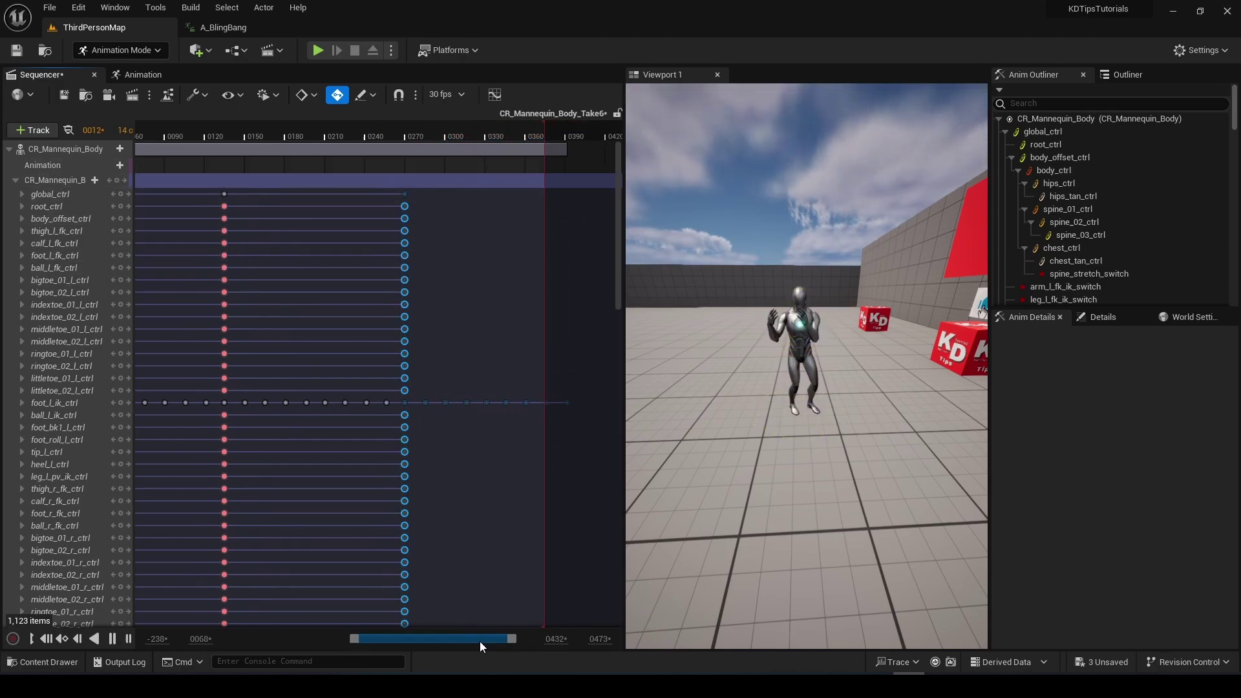
- Stop playback and extend the sequence's playback end to about frame 530
drag(480, 641, 521, 643)
key(space)
drag(379, 131, 586, 134)
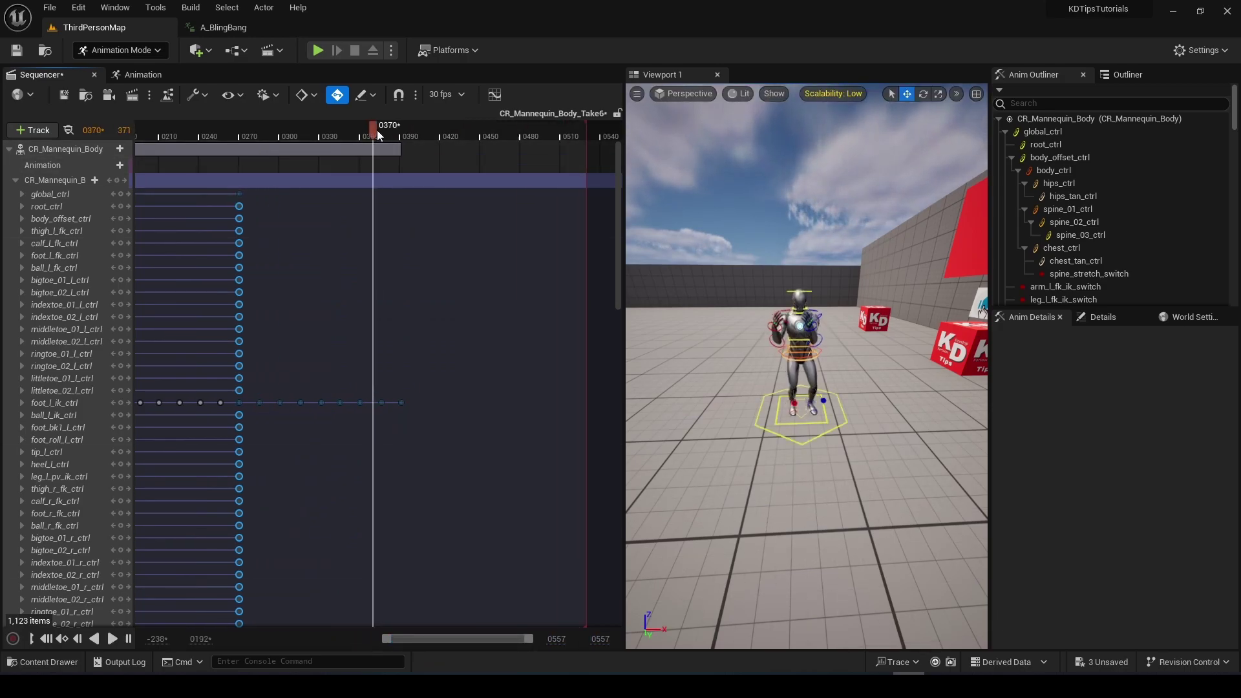
- Paste the copied pose keys for all control rig controls near frame 400 and save the sequence
drag(377, 131, 404, 133)
drag(228, 169, 154, 588)
scroll(246, 553, down, 5)
click(22, 493)
shift+scroll(244, 569, down, 2)
scroll(244, 582, down, 2)
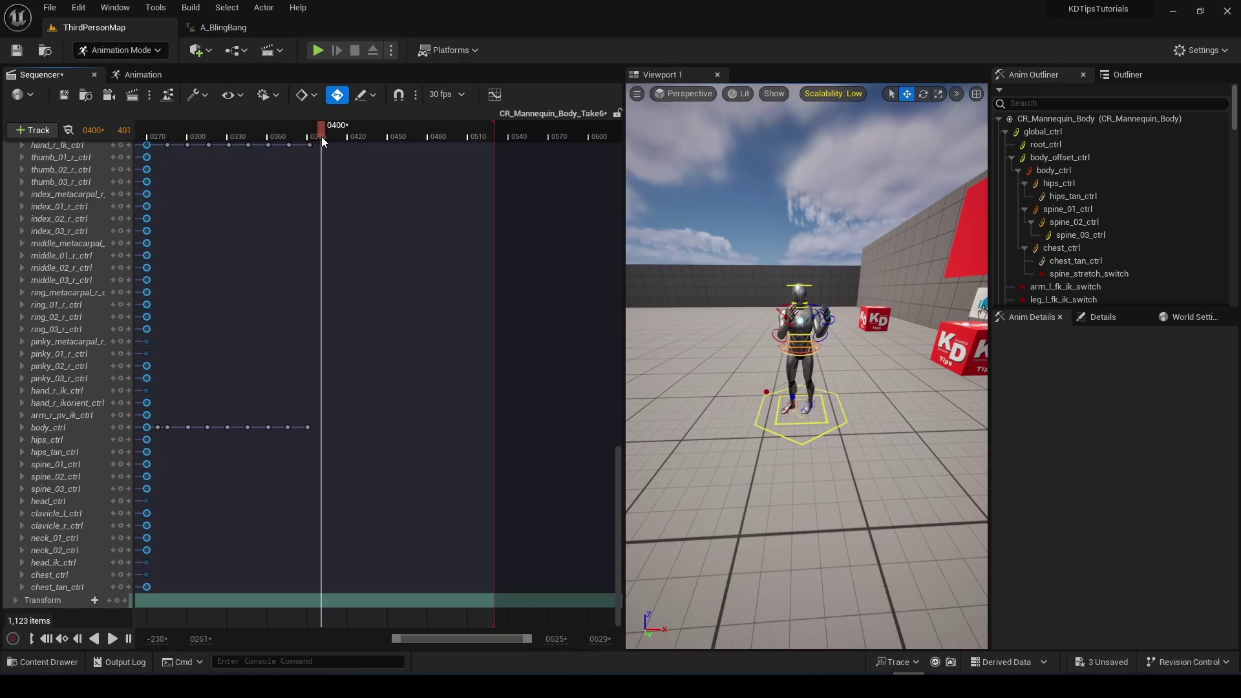
key(ctrl+v)
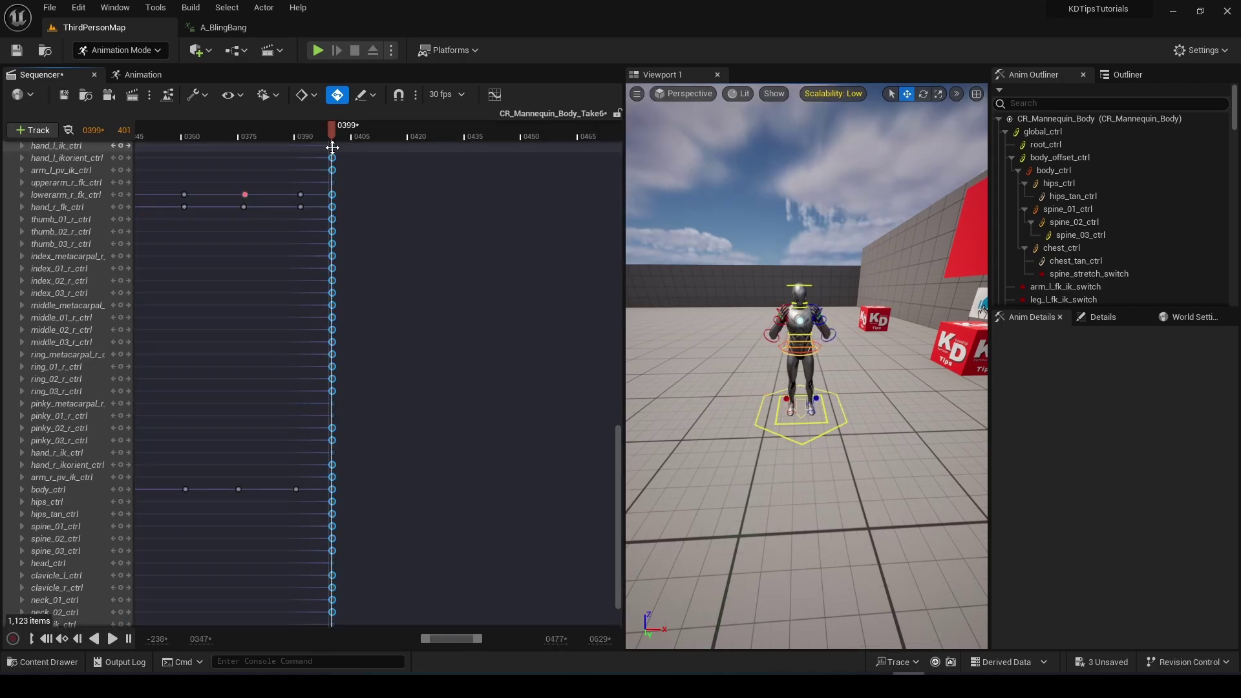
drag(332, 147, 409, 137)
key(ctrl+s)
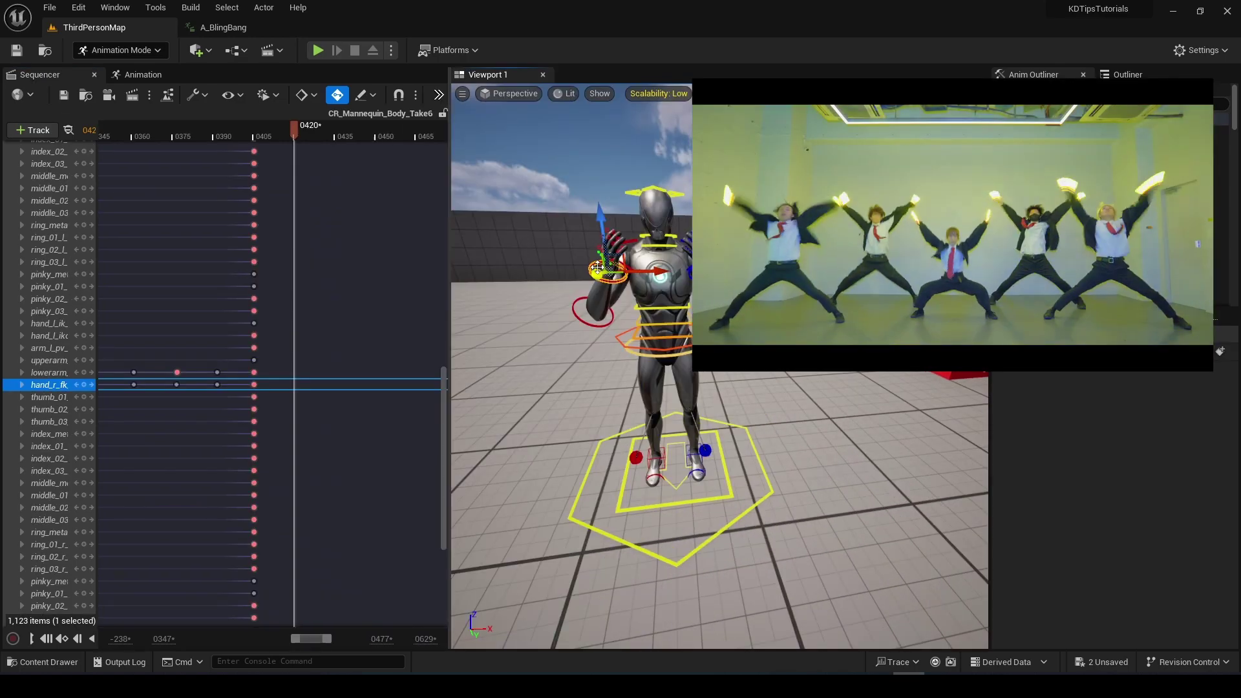
- At frame 420, raise the right lower arm control up and outward to match the first reference pose
drag(597, 267, 598, 174)
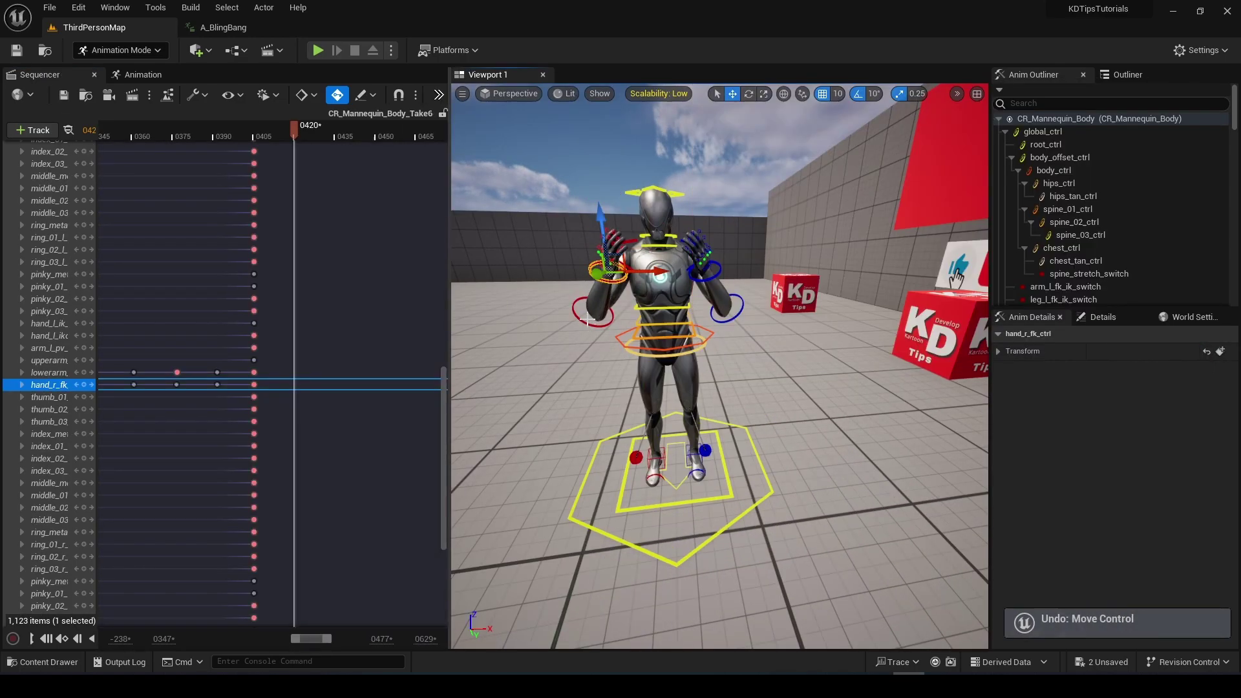
click(588, 265)
drag(594, 223, 594, 193)
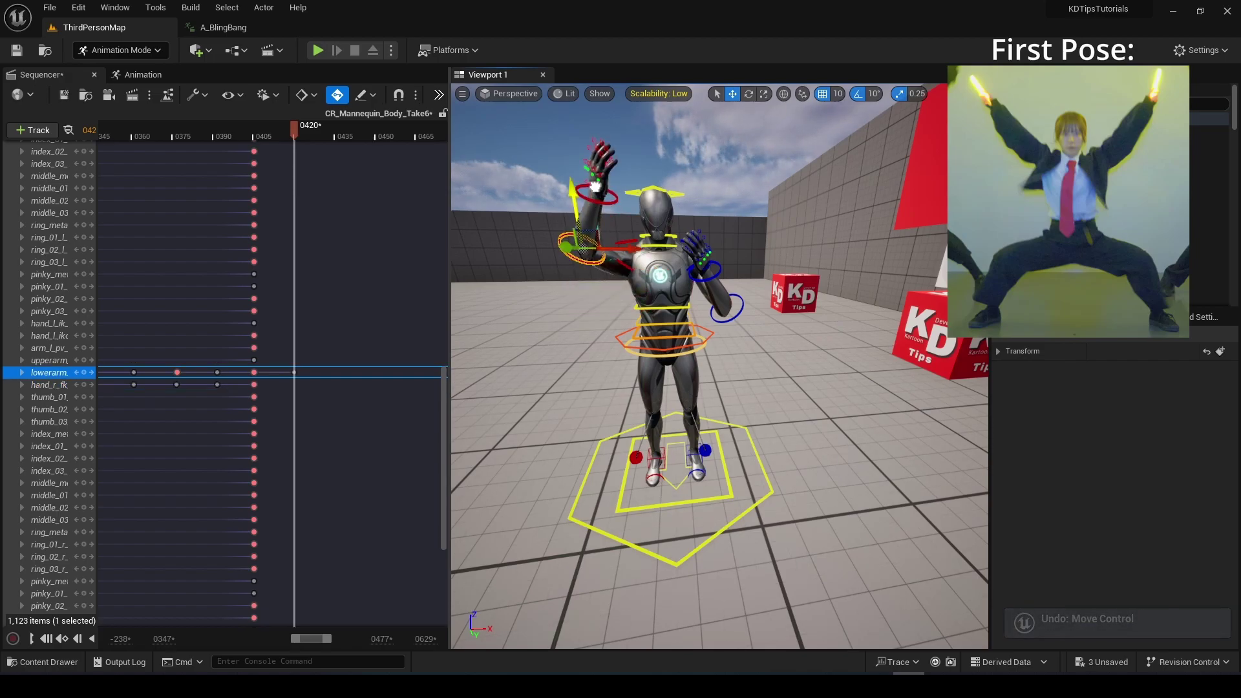
drag(636, 247, 611, 248)
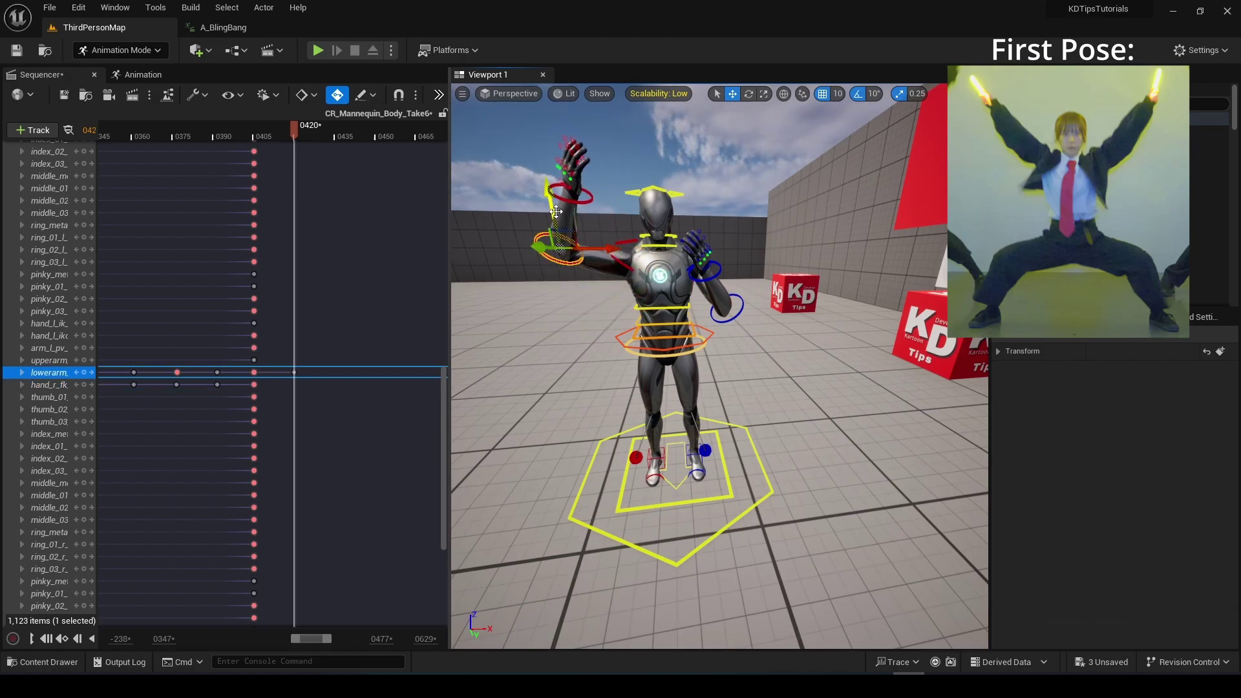
key(ctrl+z)
drag(611, 297, 637, 291)
- Raise the left lower arm control up and outward at frame 420 to mirror the raised right arm
click(726, 299)
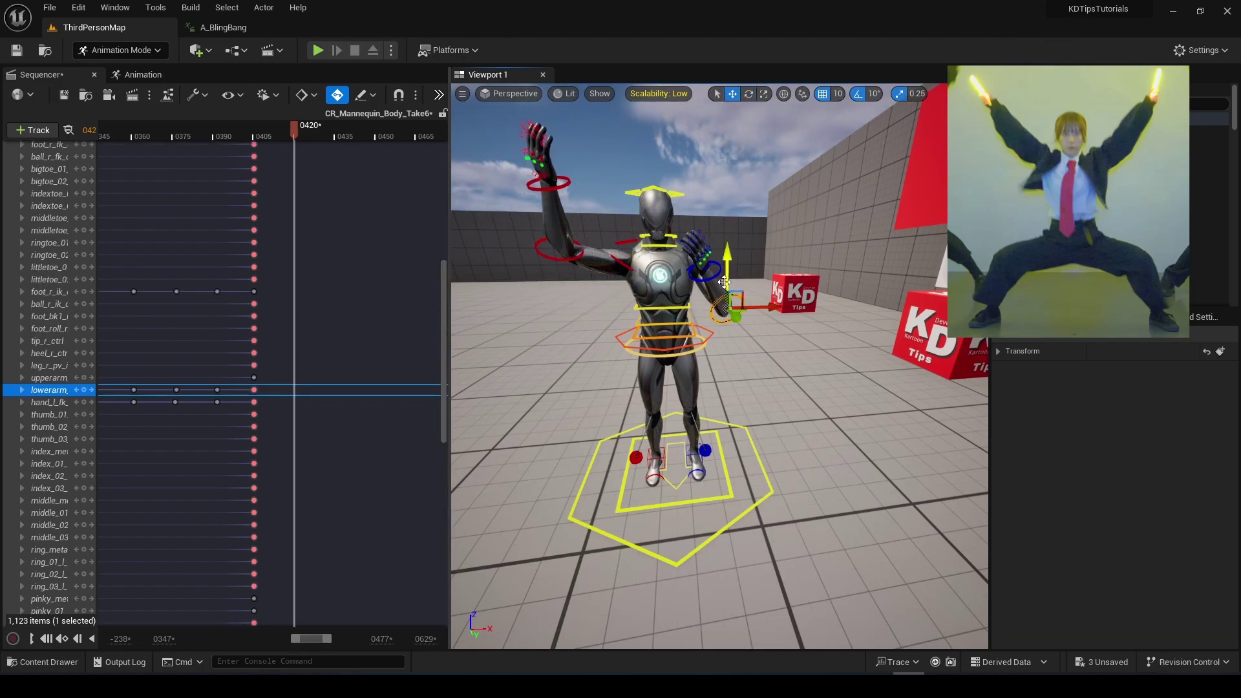
drag(724, 282, 781, 251)
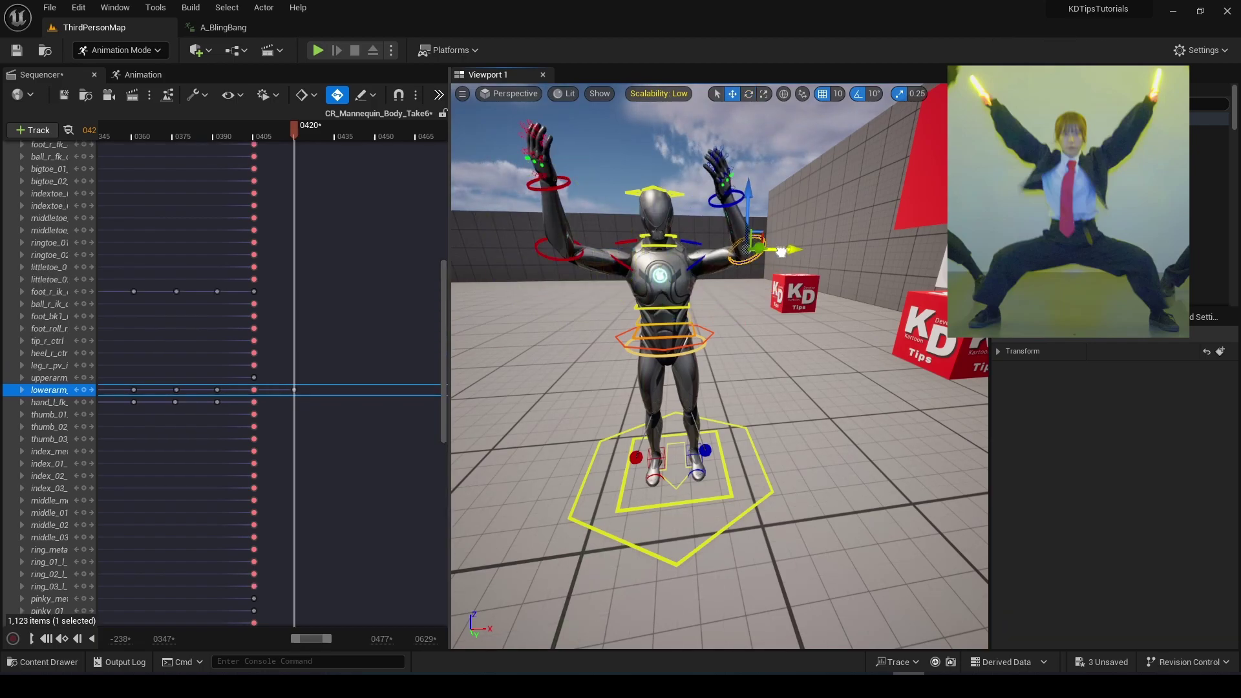
drag(719, 311, 690, 295)
drag(717, 311, 728, 313)
- Play the animation from just before frame 405 to check the arm raise
click(247, 129)
key(space)
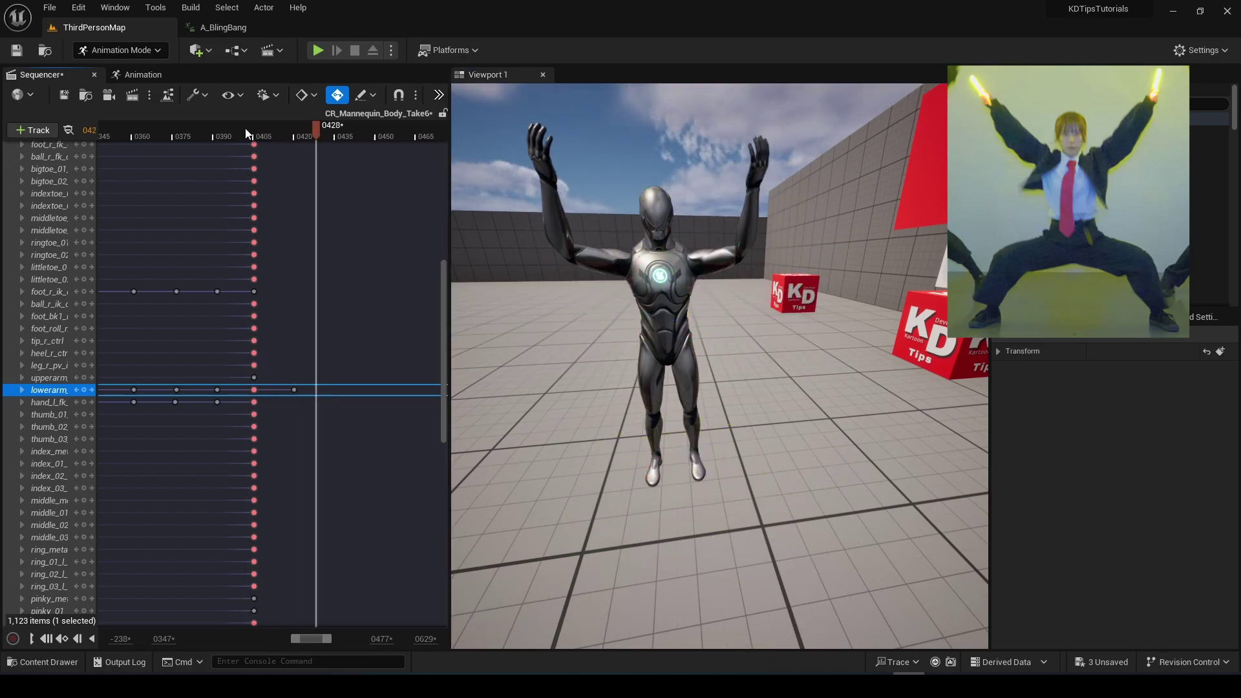
click(230, 129)
key(space)
- At frame 420, lower the body control into a squat and move both foot IK controls outward
click(294, 129)
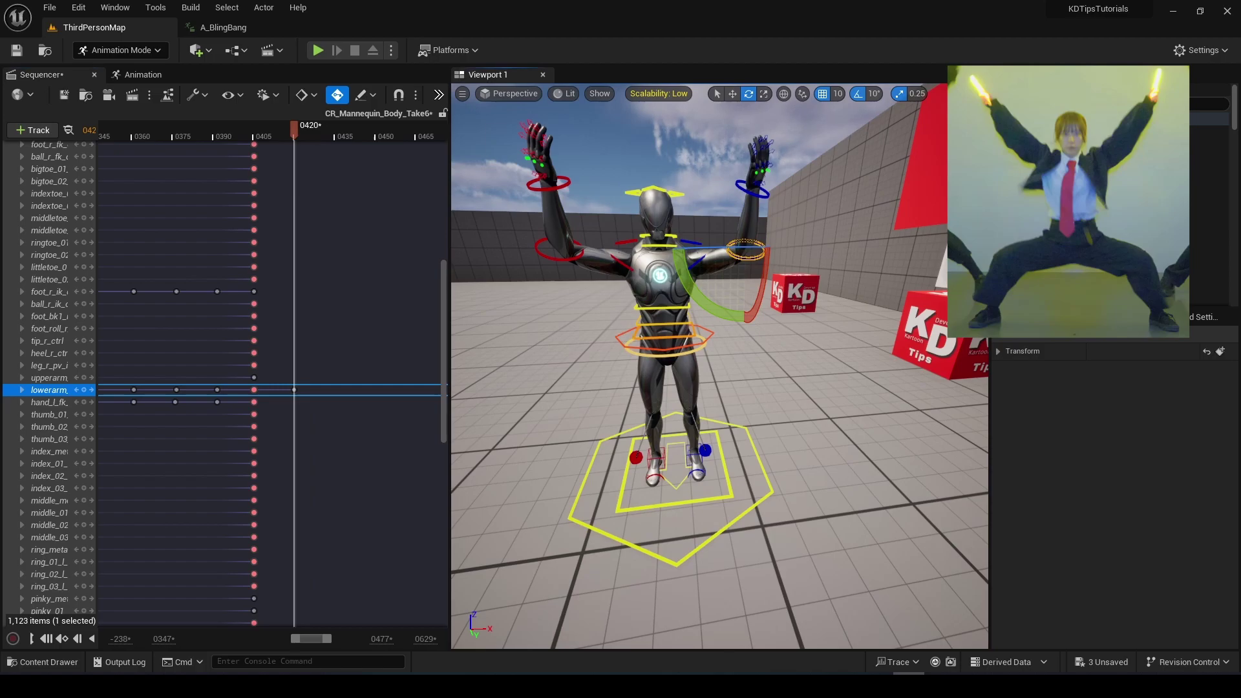
click(657, 325)
key(w)
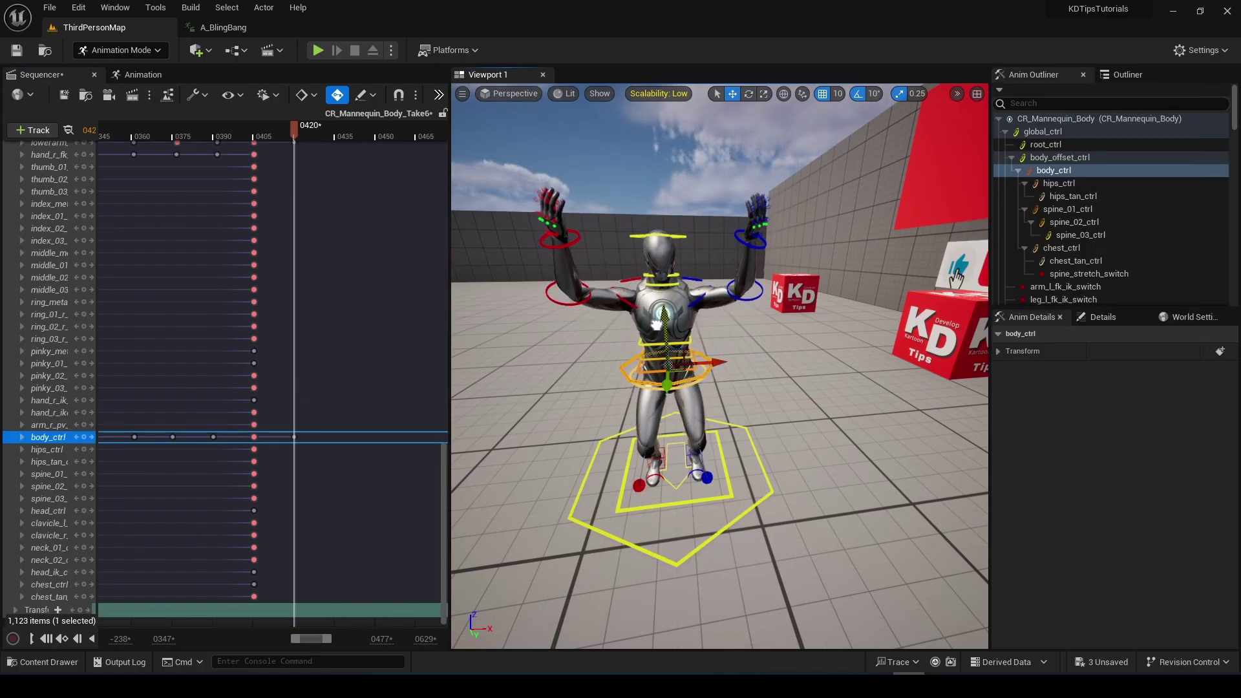
click(660, 464)
click(690, 457)
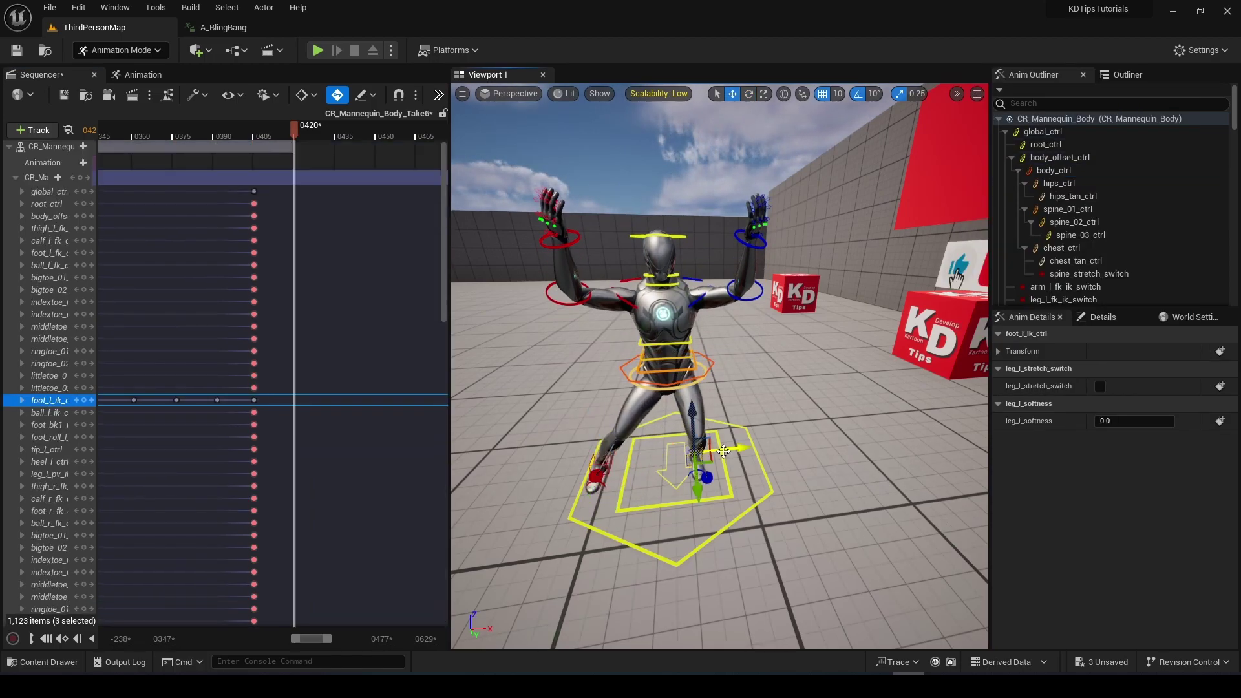
drag(727, 453, 767, 449)
- Move the right and left knee pole vector controls up and outward at frame 420 to open the knees
click(596, 477)
drag(589, 423, 566, 303)
click(743, 460)
drag(750, 408, 757, 272)
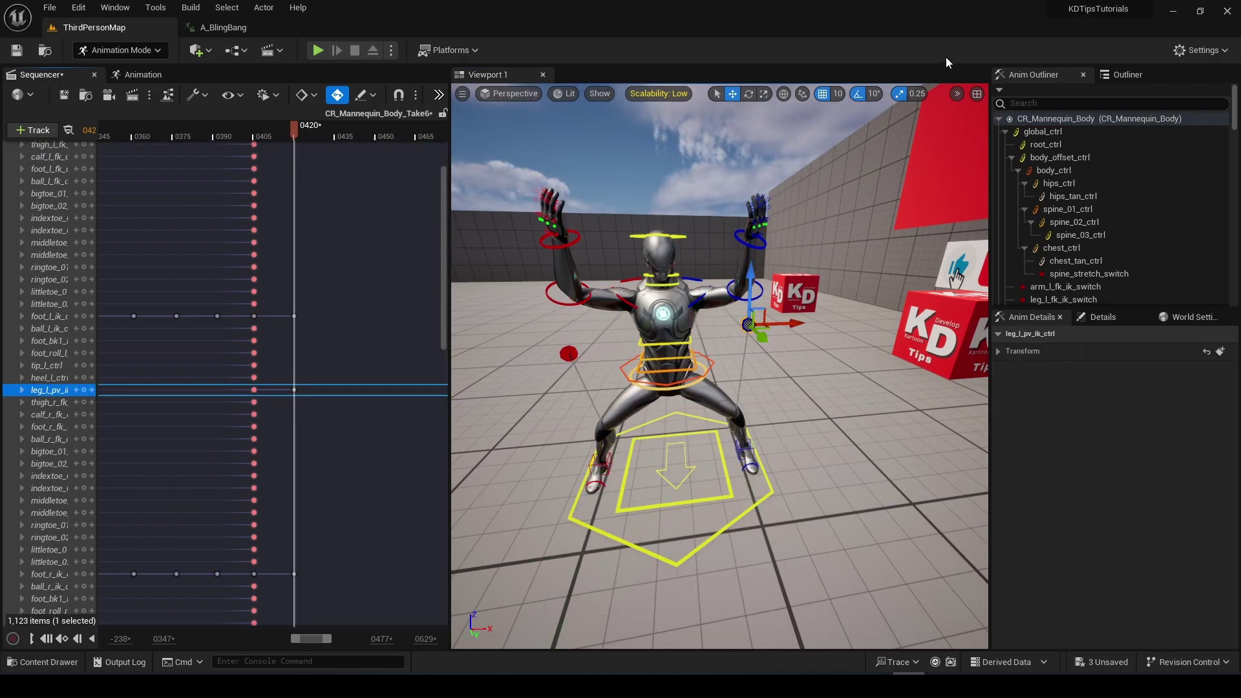
- Play the transition from about frame 405 into the squat pose to check the motion
drag(276, 136, 253, 134)
key(space)
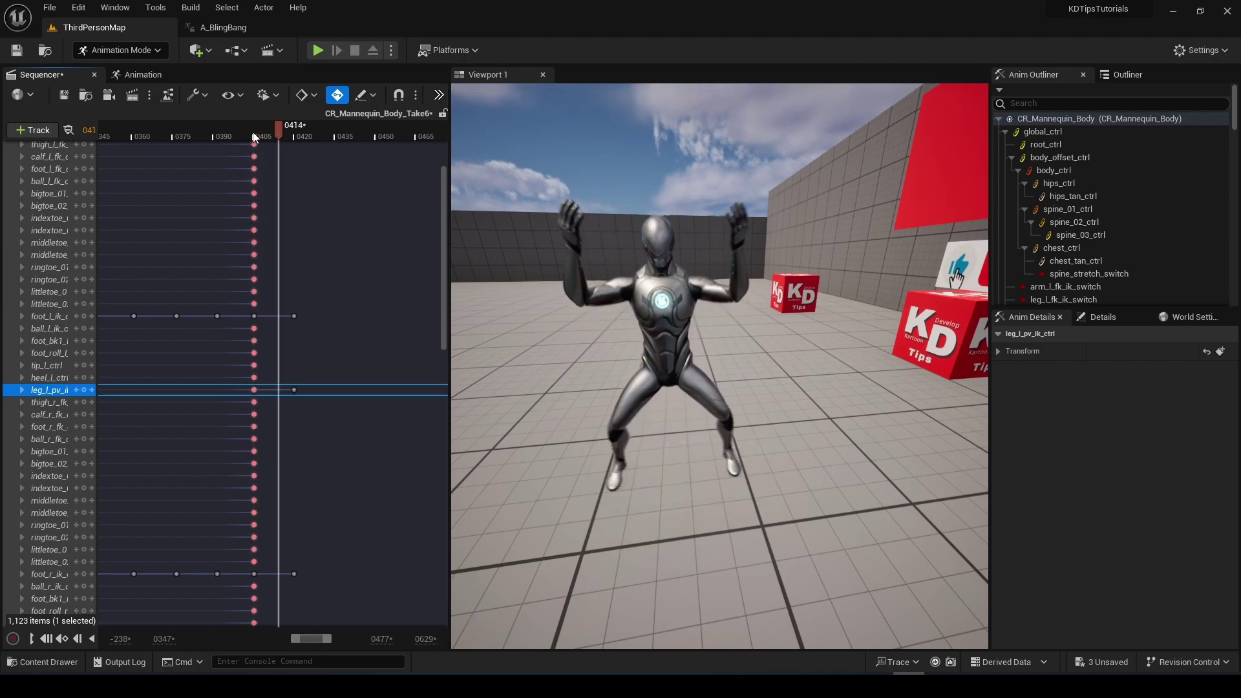
key(space)
click(254, 135)
key(space)
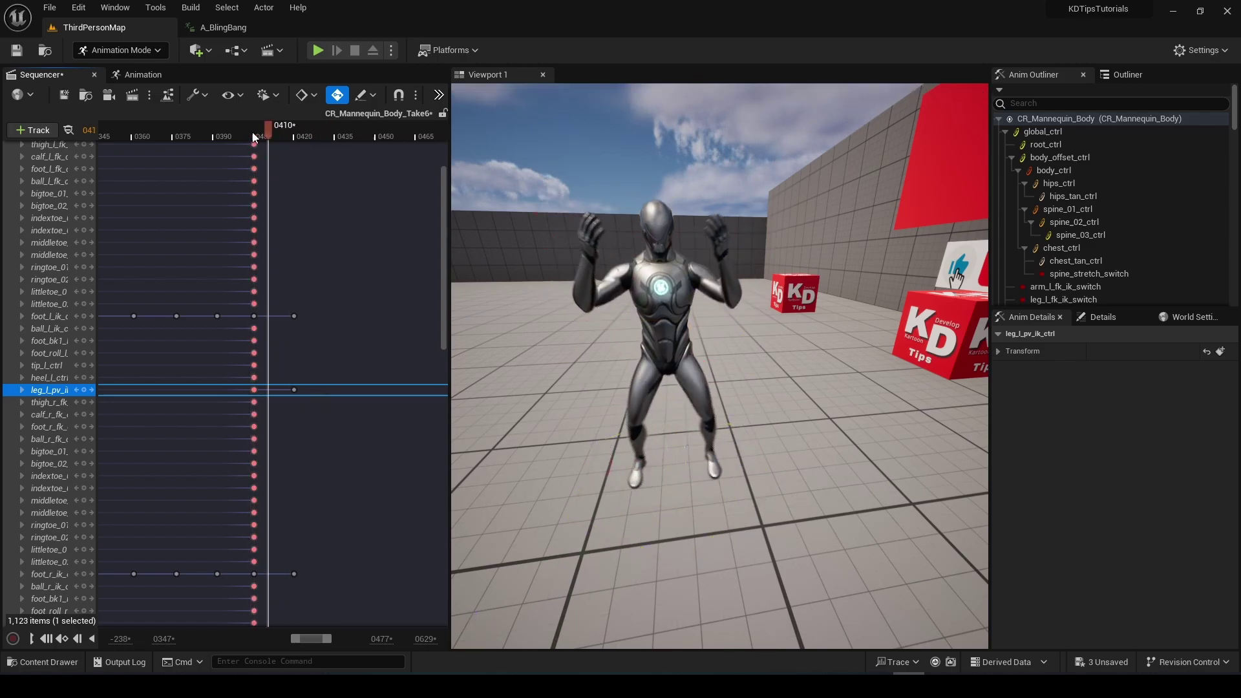
click(258, 135)
- At frame 409, raise the body control to key a small jump before the squat
drag(258, 136, 266, 134)
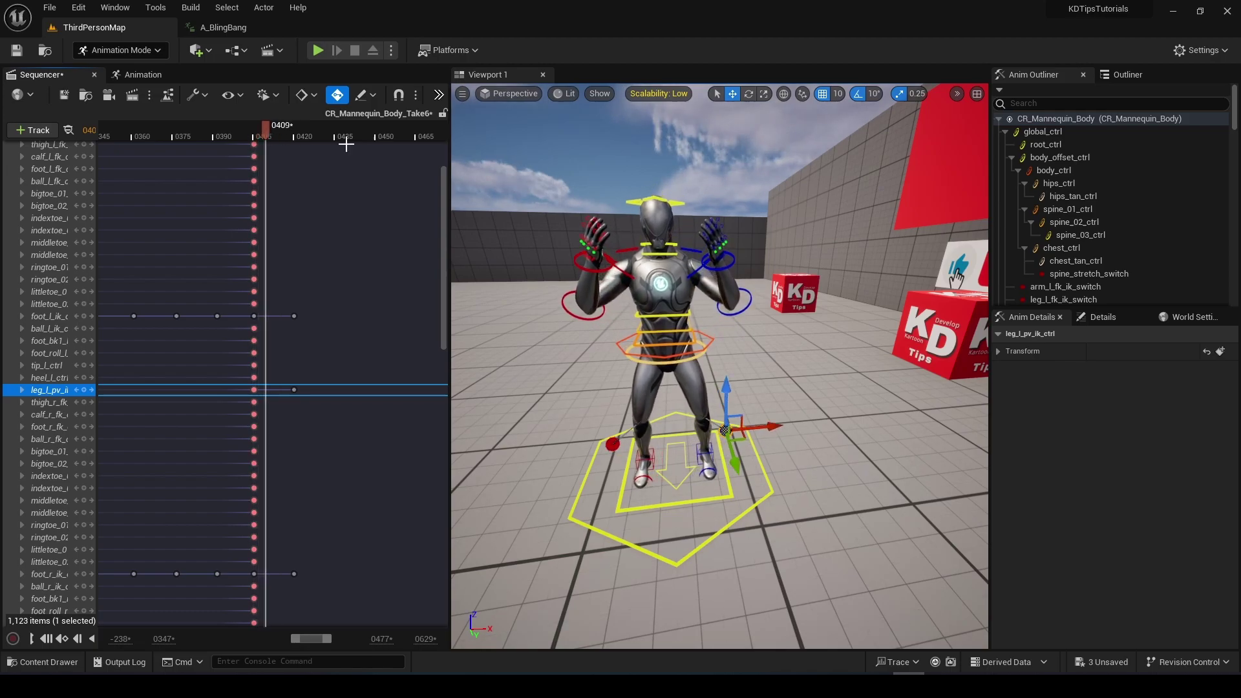
click(654, 350)
drag(664, 317, 665, 280)
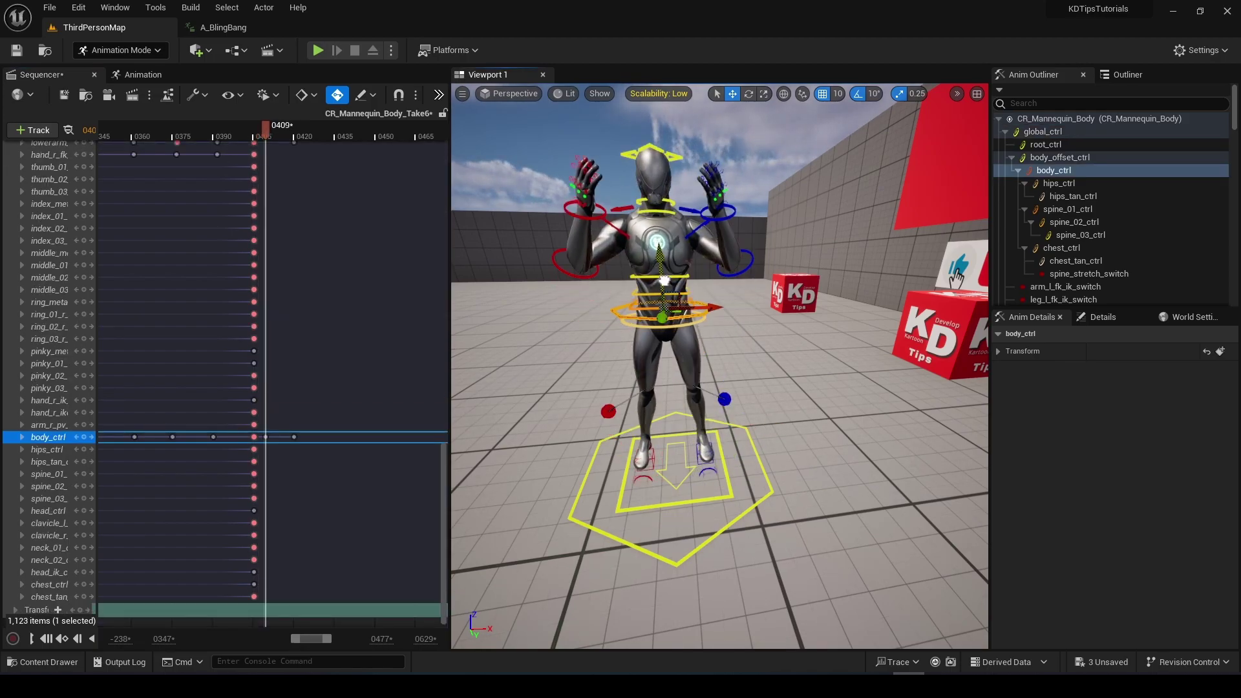
- Play the animation from about frame 403 to check the timing of the jump
key(space)
key(space)
click(248, 134)
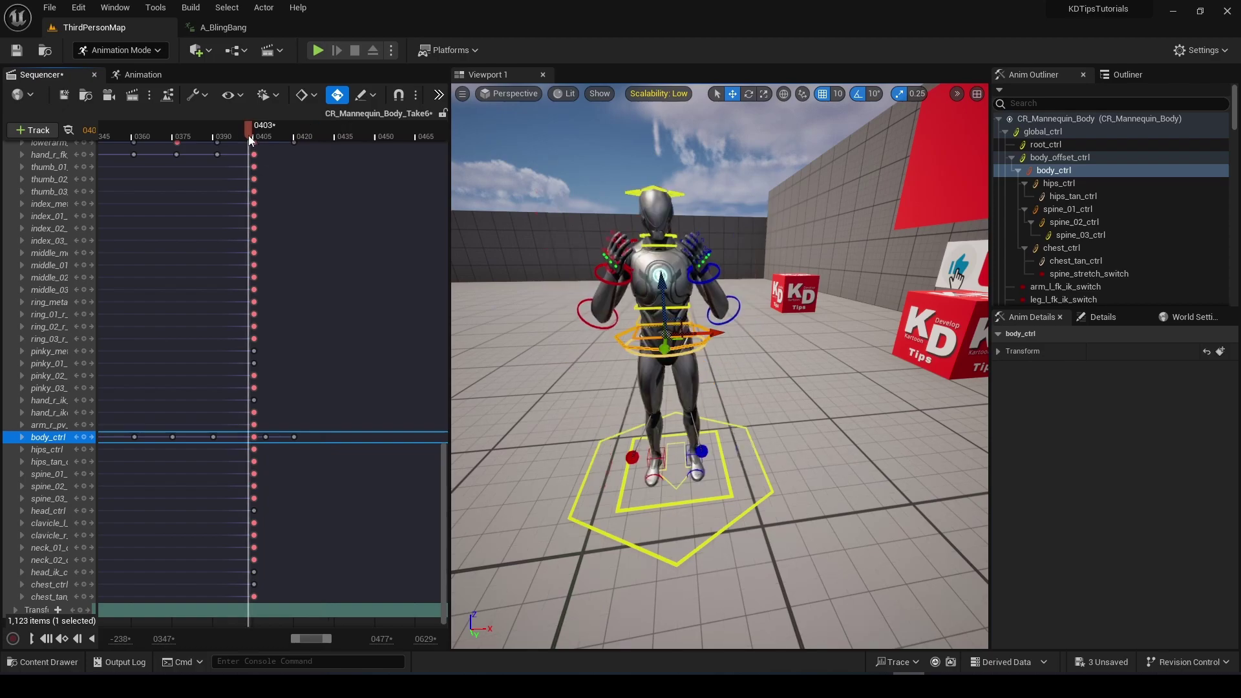
key(space)
key(space)
- Shift the body control's jump key to about frame 412, replay the move, and save the sequence
drag(265, 438, 271, 439)
click(249, 131)
key(space)
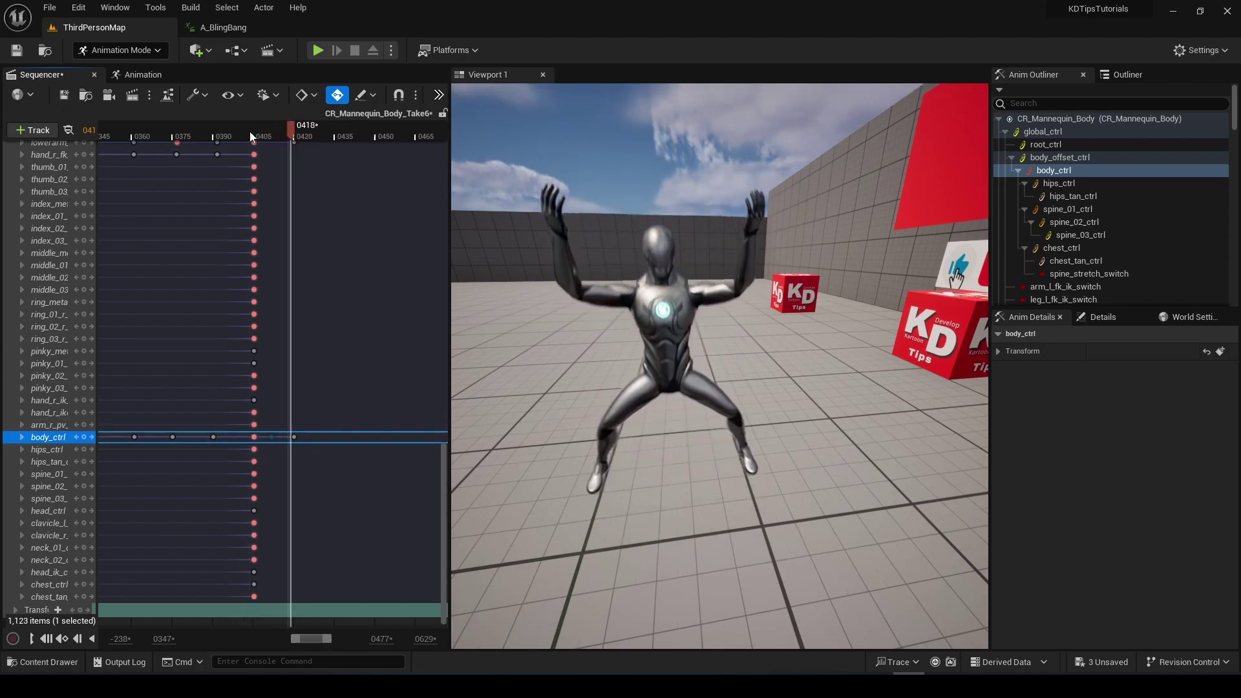
key(space)
key(space)
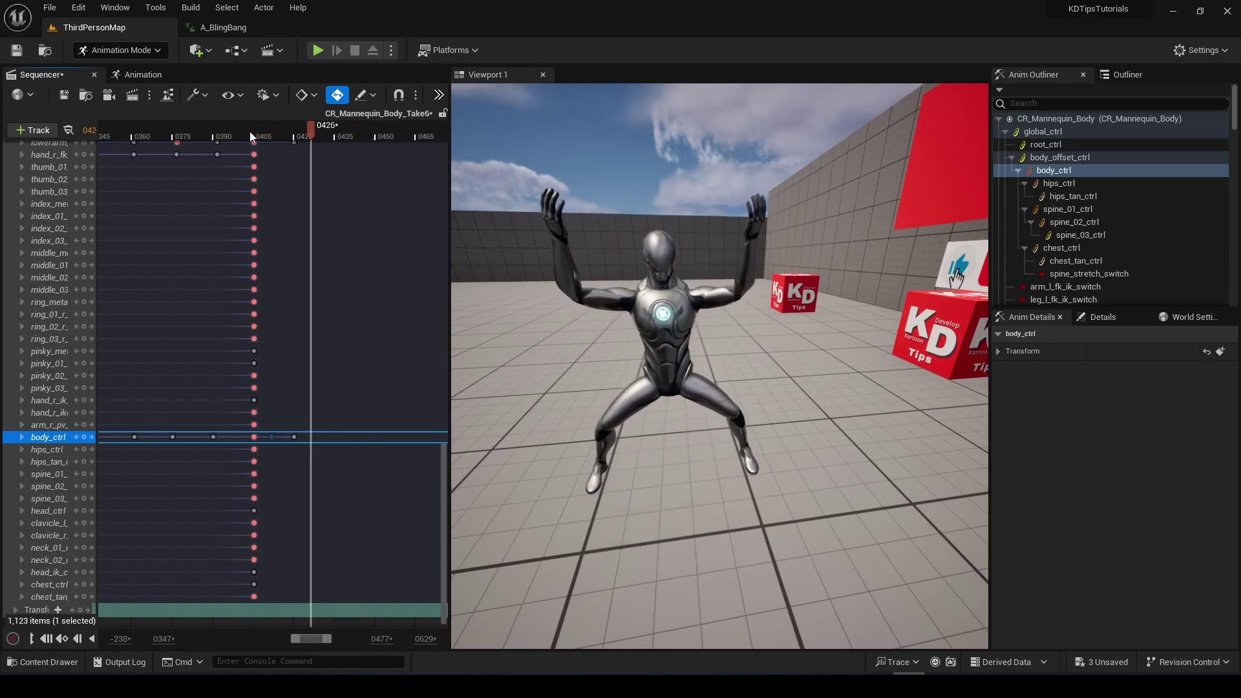
key(space)
key(ctrl+s)
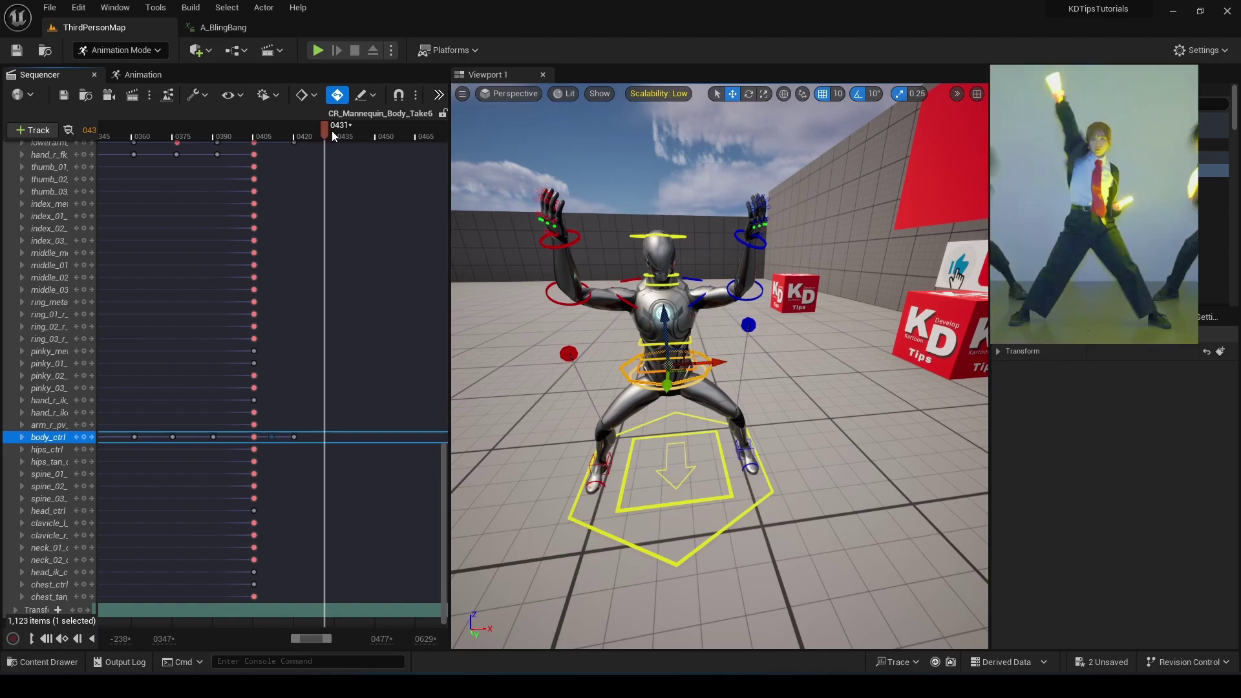
- At frame 435, raise the right lower arm control and shift it inward, and lift the body control out of the squat
mouse_move(334, 136)
mouse_down()
mouse_move(371, 136)
mouse_move(334, 136)
mouse_up()
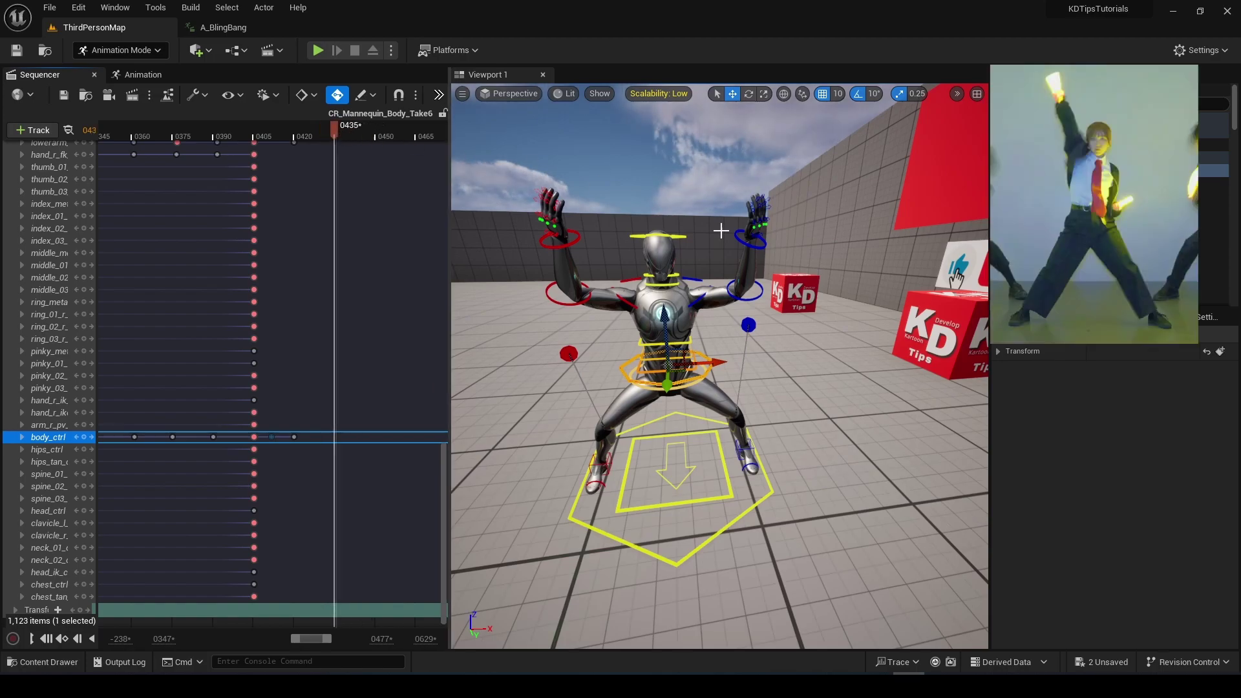
click(560, 299)
drag(558, 248, 581, 201)
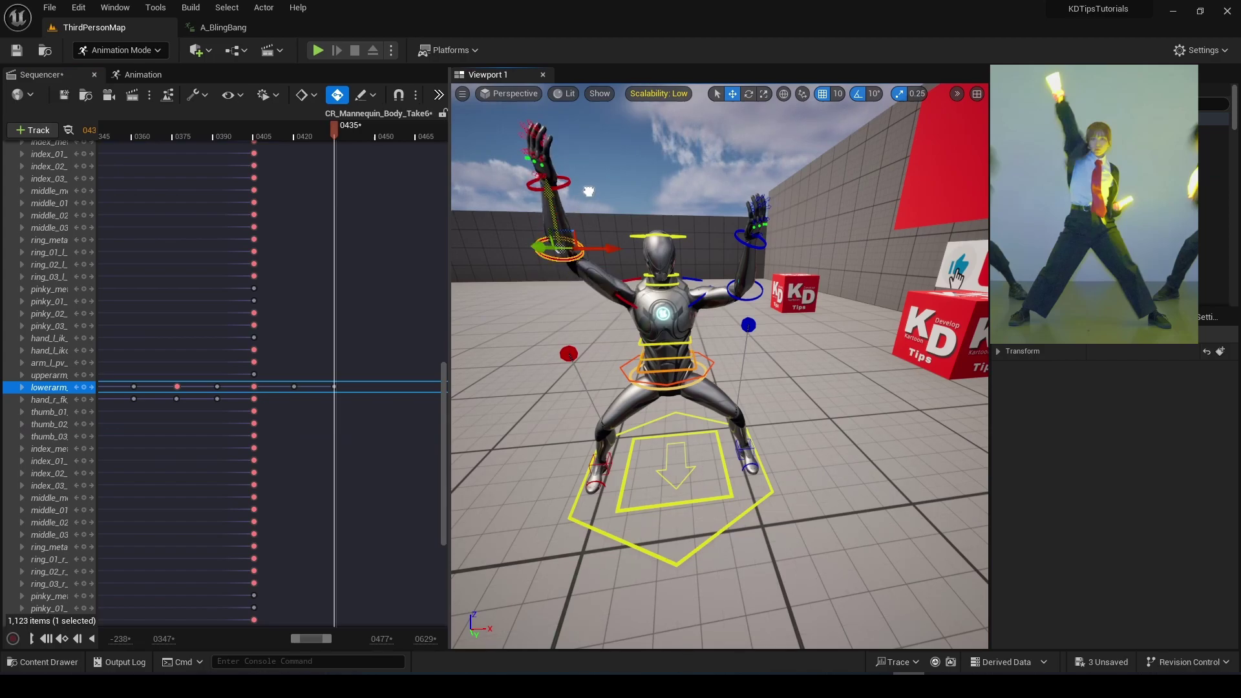
drag(609, 250, 637, 249)
click(629, 363)
mouse_move(667, 349)
mouse_down()
mouse_move(666, 315)
mouse_move(662, 328)
mouse_up()
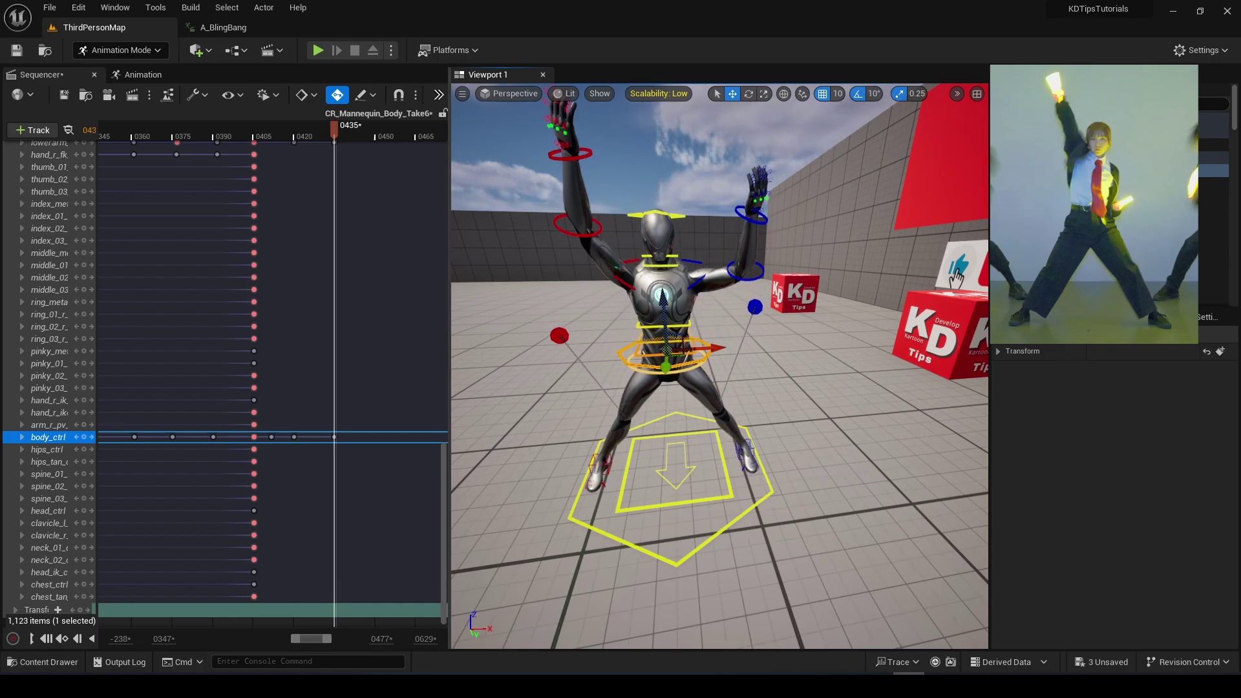
- Bring the right foot inward at frame 435 and lower the knee pole vector controls in front of the legs
click(600, 467)
drag(637, 467, 665, 466)
click(559, 336)
drag(571, 322, 673, 420)
click(755, 308)
click(609, 427)
right_drag(673, 420, 659, 394)
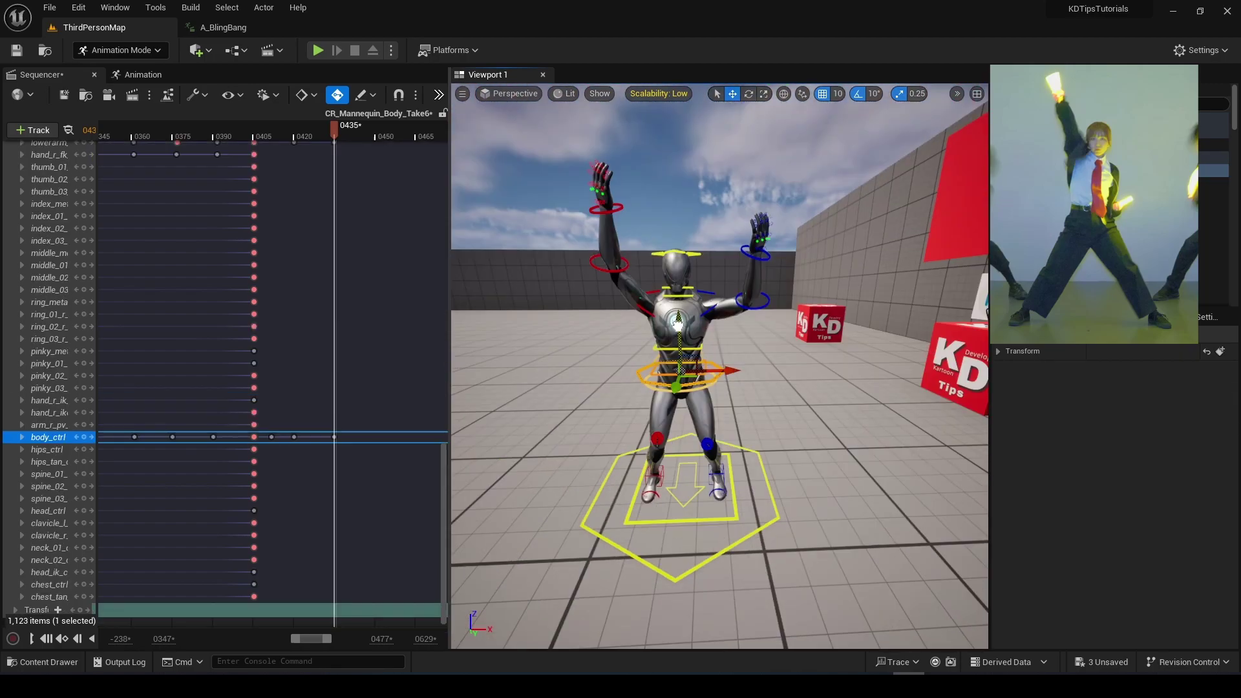
- Move the right and left foot IK controls slightly apart at frame 435 to widen the stance
click(655, 477)
click(716, 475)
drag(690, 476, 764, 475)
- Lower the left lower arm control to waist height beside the body at frame 435
click(753, 308)
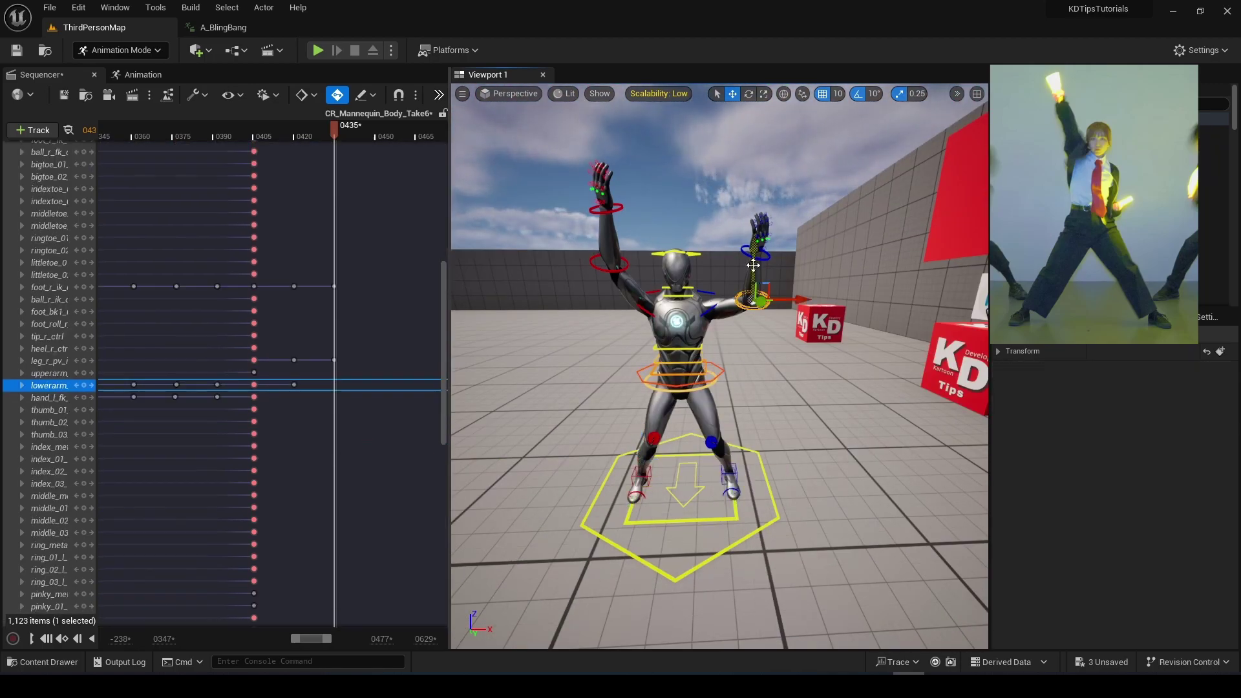
drag(752, 274, 752, 354)
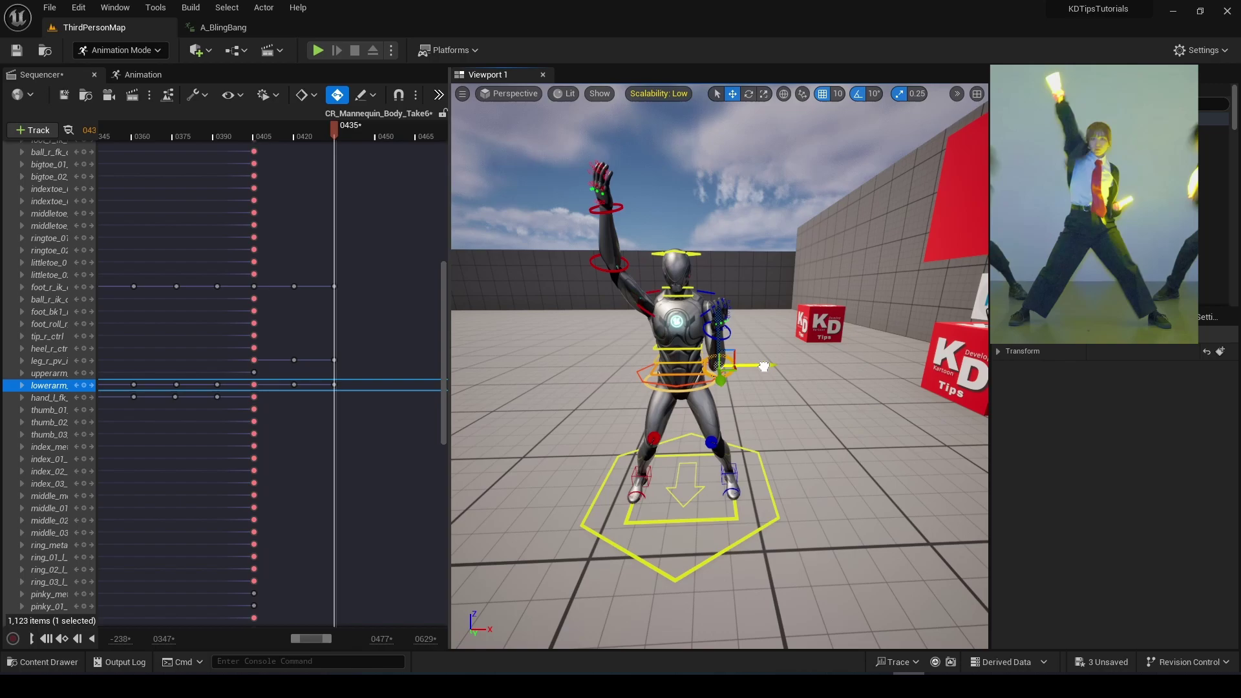
mouse_move(720, 341)
alt+mouse_down()
mouse_move(601, 343)
mouse_move(718, 341)
alt+mouse_up()
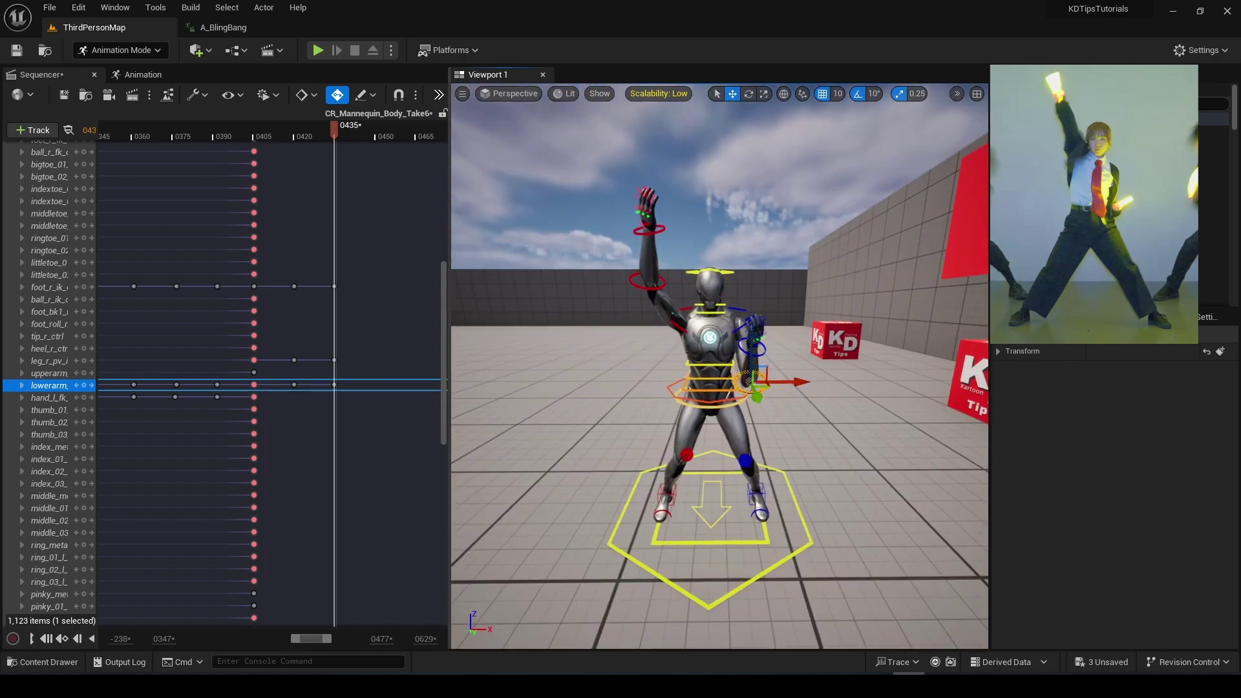
- Rotate the right lower arm control at frame 435 so the raised forearm tilts outward
click(648, 281)
key(e)
drag(693, 234, 675, 216)
click(687, 309)
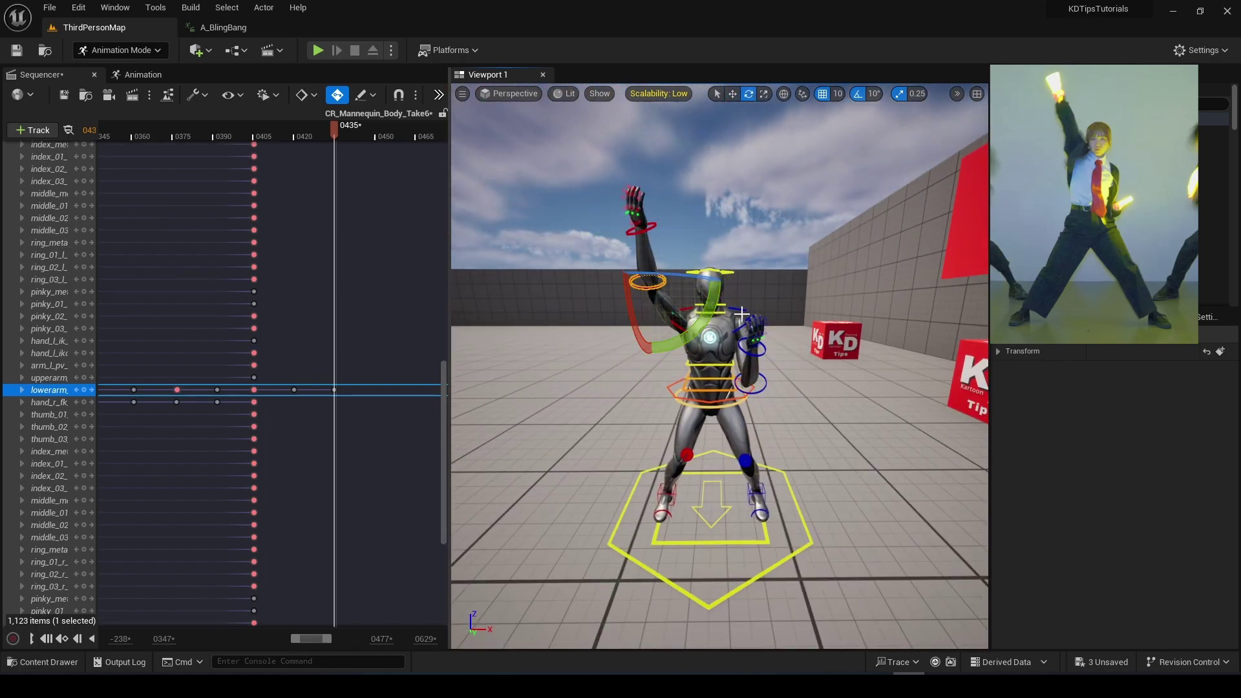
alt+drag(737, 323, 672, 330)
drag(721, 264, 720, 262)
alt+drag(721, 336, 792, 333)
click(667, 145)
- Try to bend the left hand's index and middle fingertips by rotating their finger controls at frame 435
scroll(720, 310, up, 4)
click(715, 413)
key(w)
right_drag(716, 414, 602, 381)
right_drag(832, 288, 743, 304)
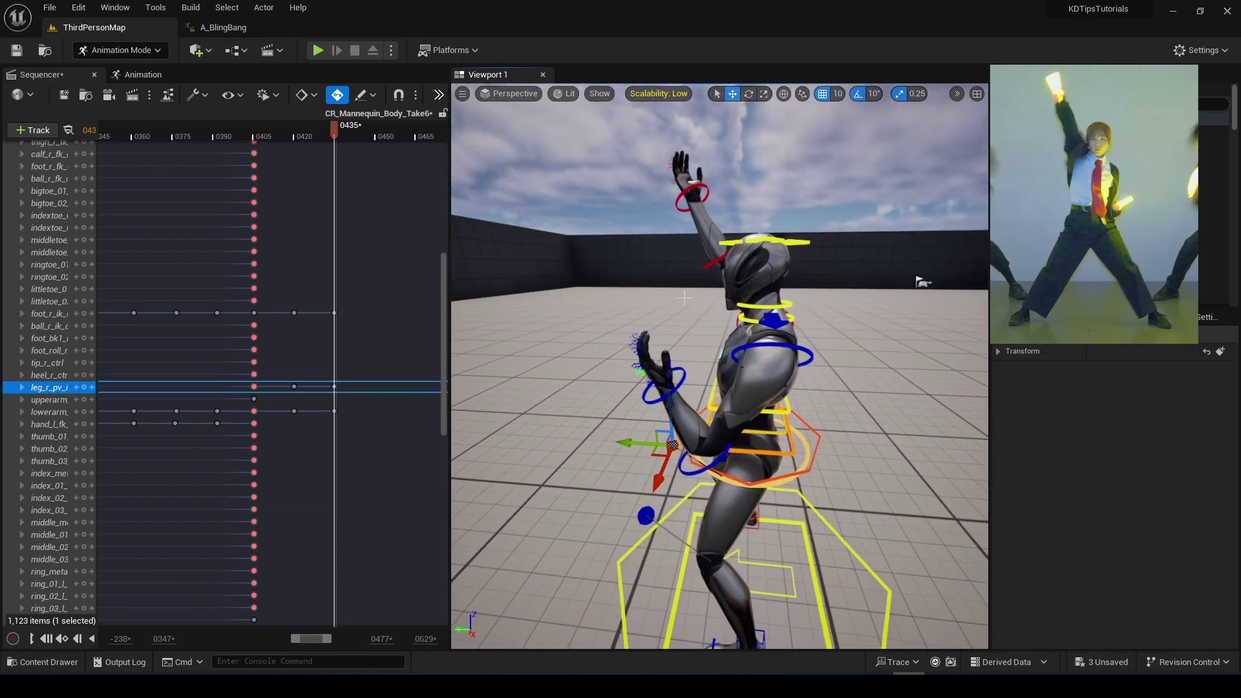
click(642, 326)
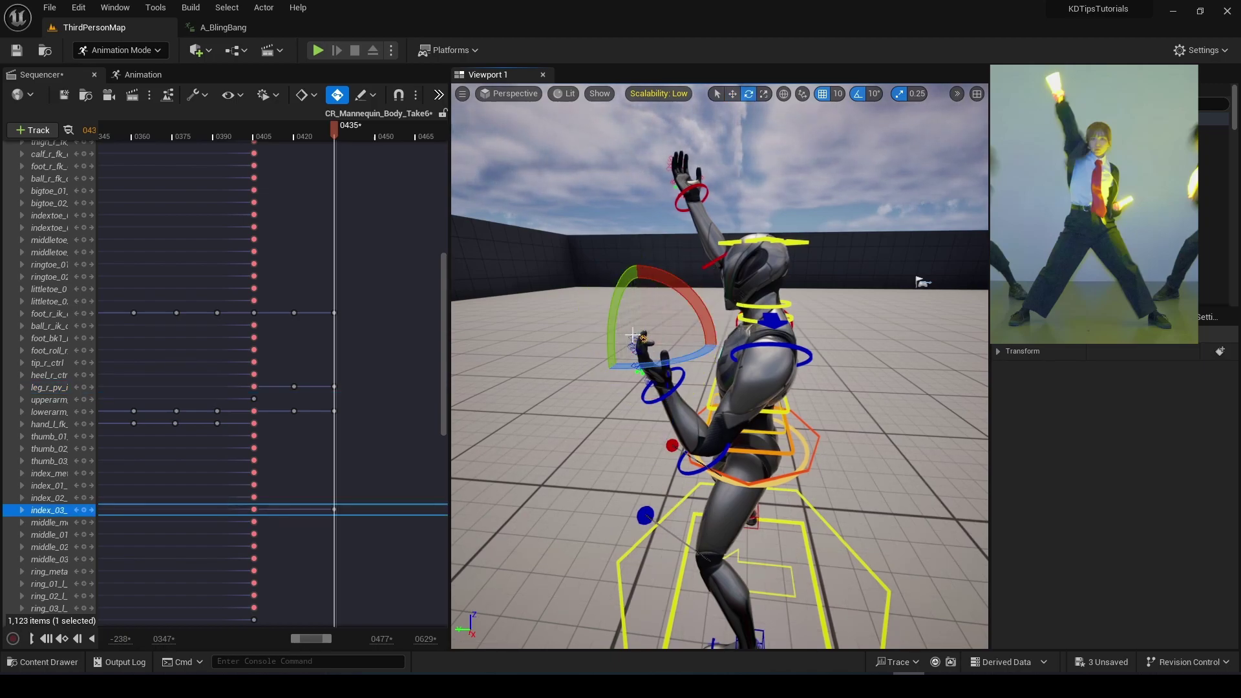
click(633, 335)
right_drag(632, 335, 672, 336)
drag(634, 268, 634, 267)
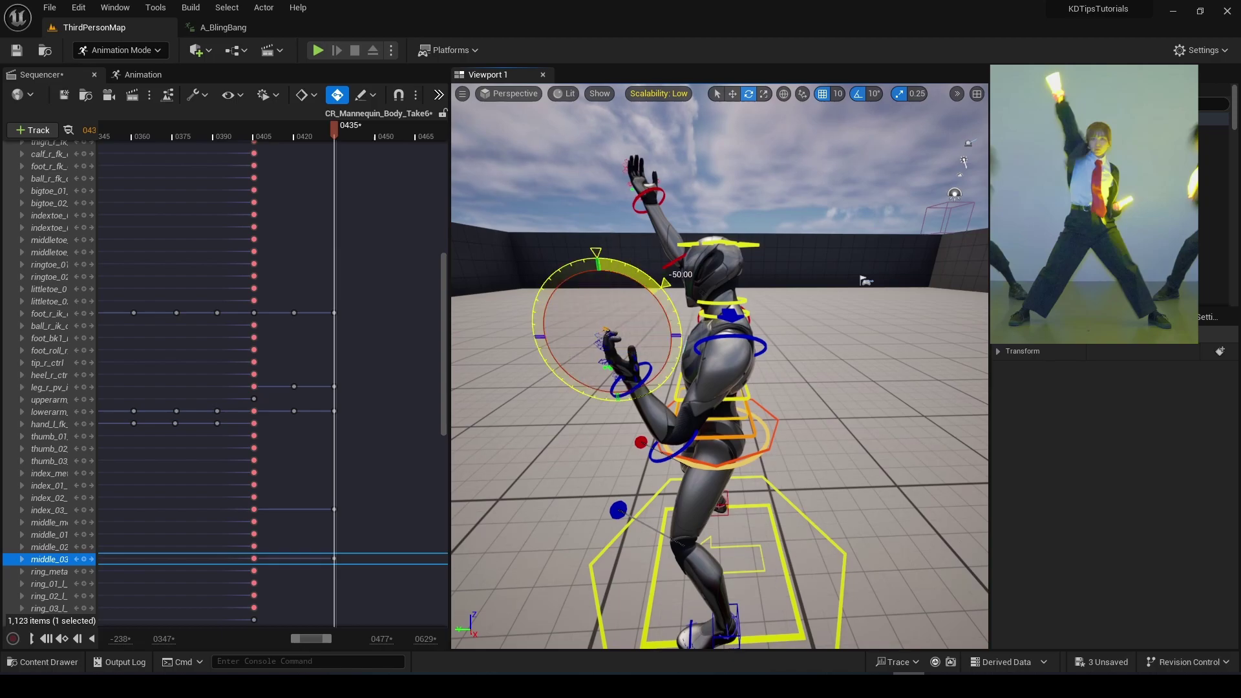
key(ctrl+z)
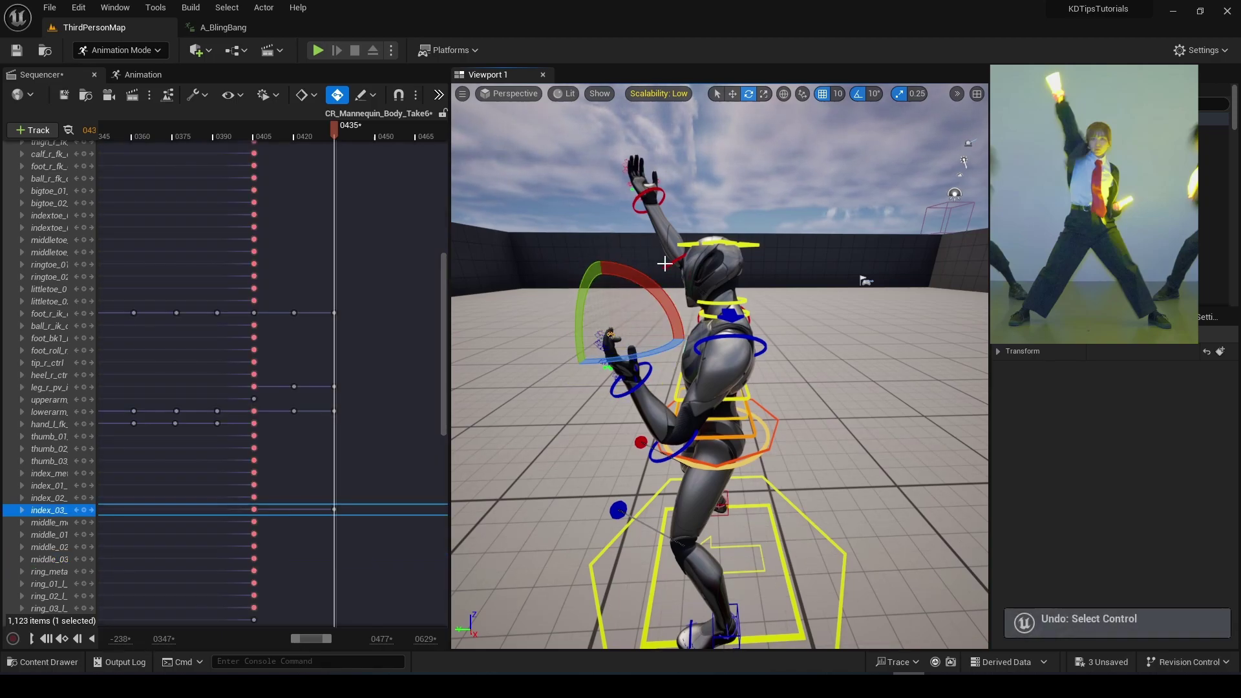
right_drag(665, 263, 802, 272)
scroll(666, 251, down, 3)
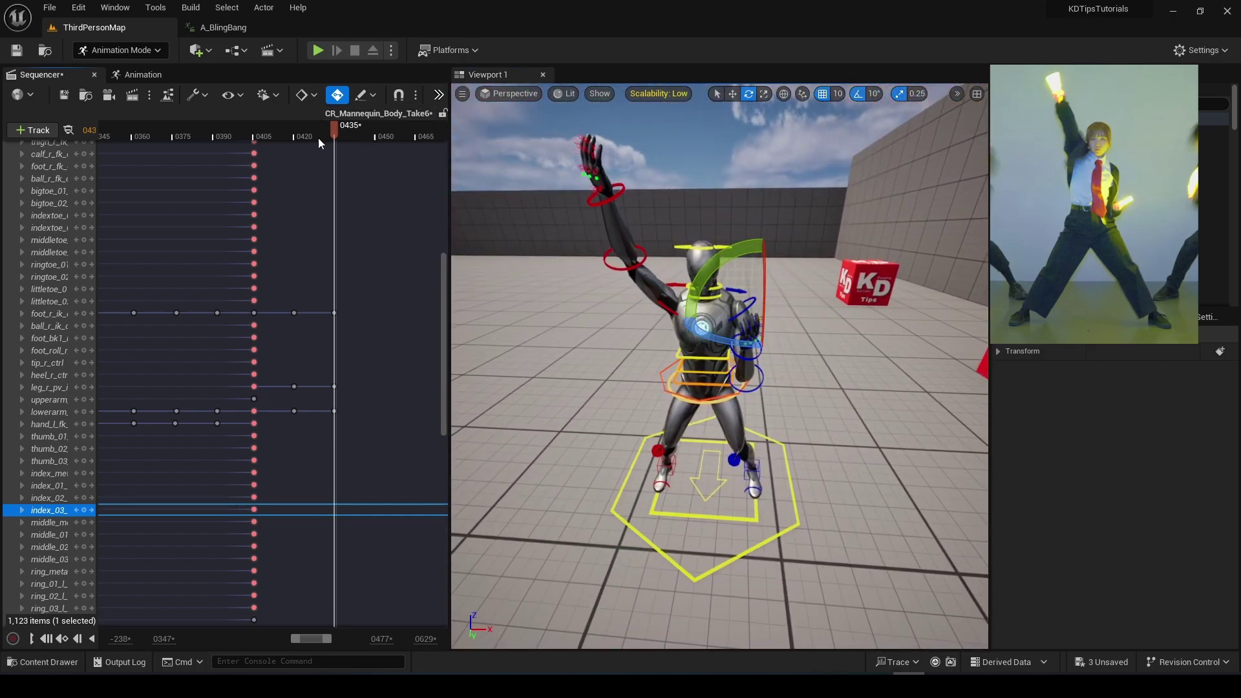
- Add an in-between body control key at frame 426 and play back the transition between frames 405 and 435
drag(318, 137, 252, 133)
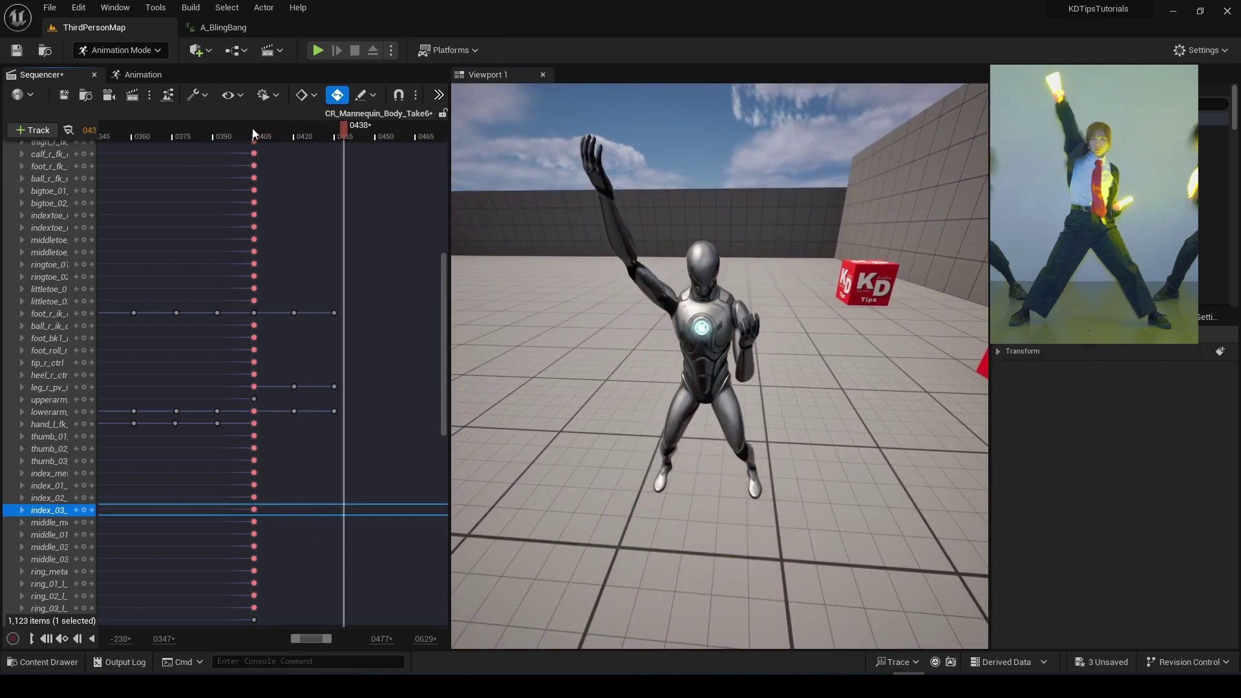
click(253, 134)
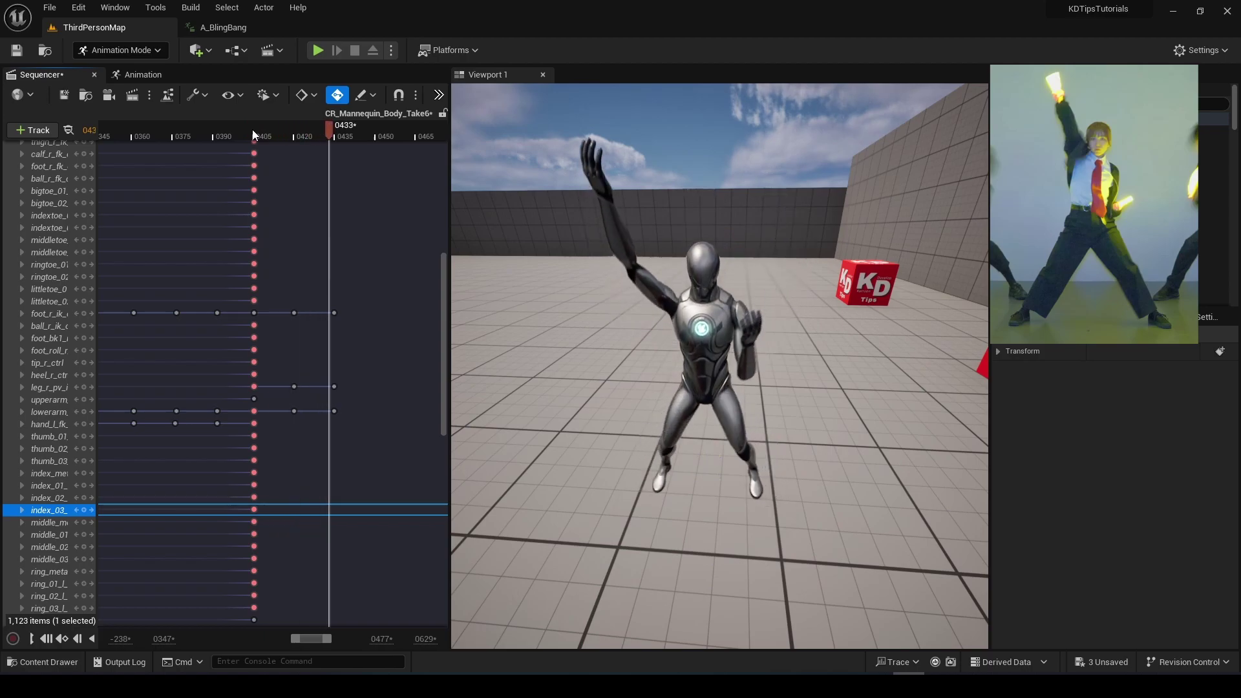
key(space)
drag(258, 129, 312, 141)
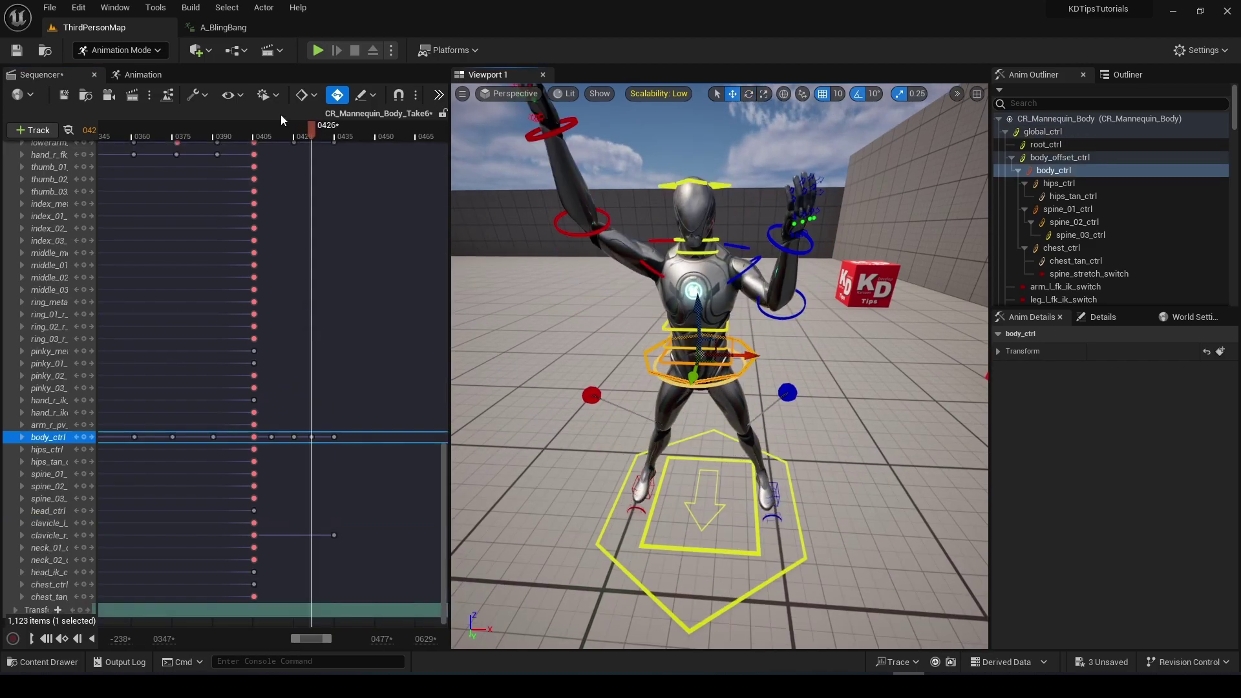
click(281, 130)
key(space)
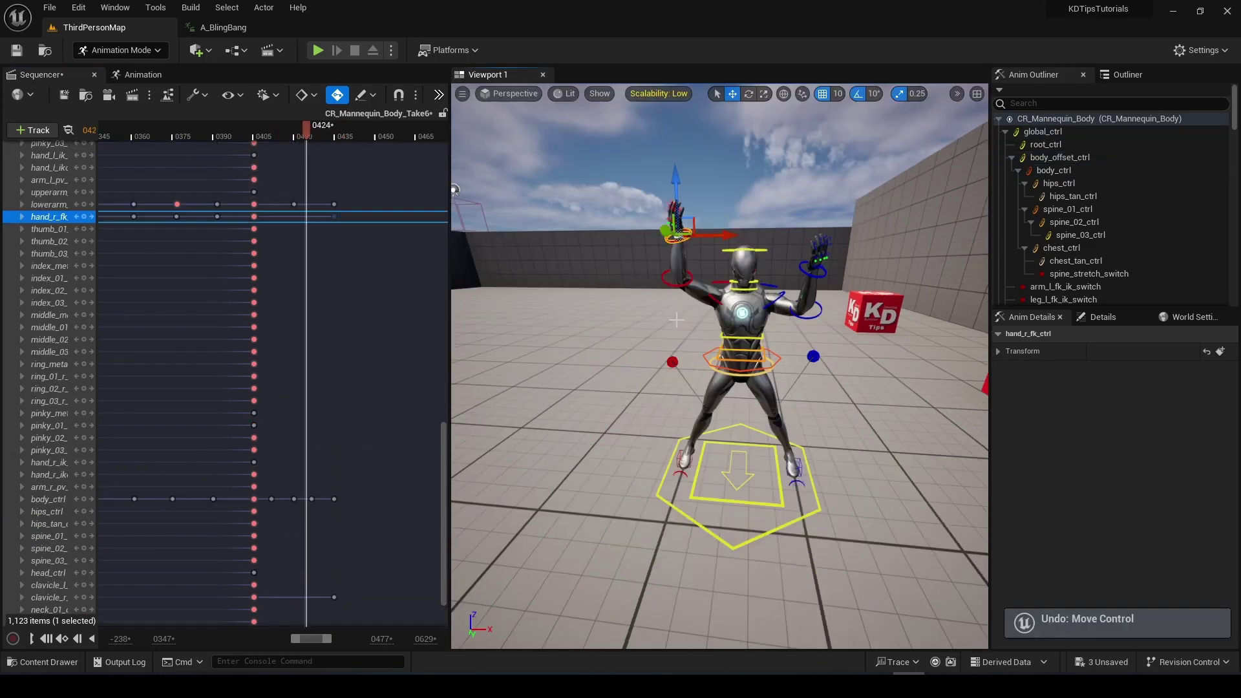
- Undo the right hand control's last move and lower the right lower arm control at frame 424 to shape the arm swing
key(ctrl+z)
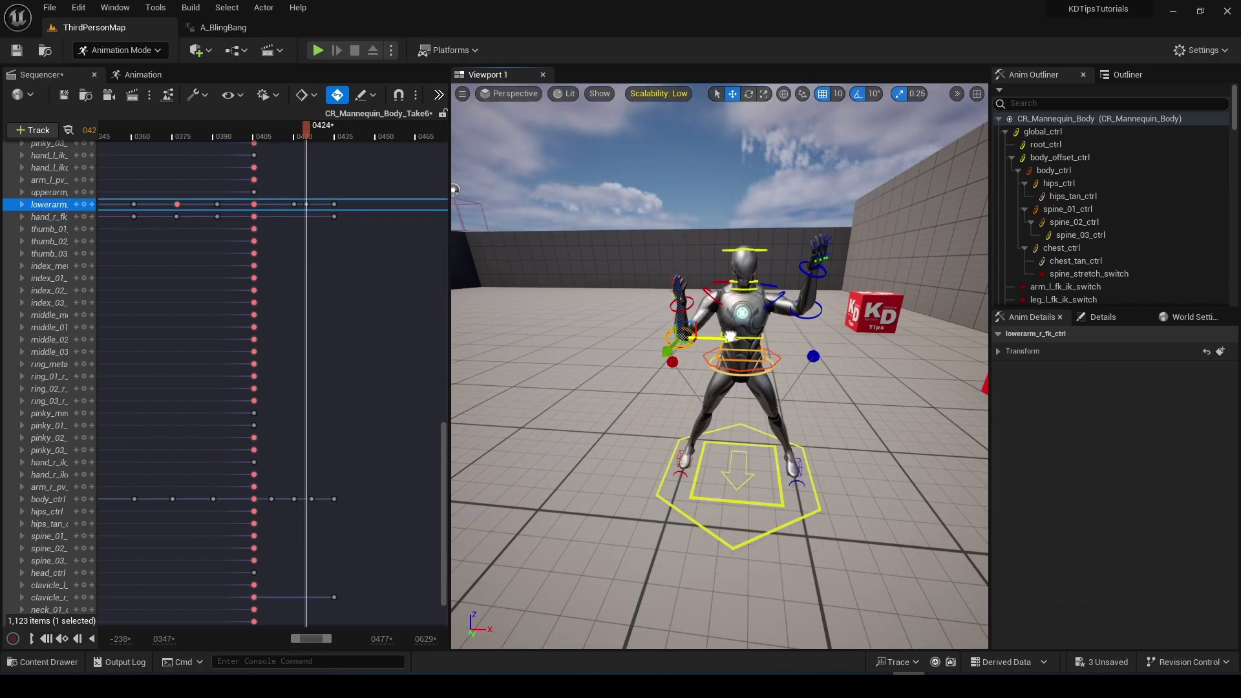
mouse_move(302, 137)
mouse_down()
mouse_move(270, 135)
mouse_move(349, 135)
mouse_move(307, 138)
mouse_up()
click(317, 137)
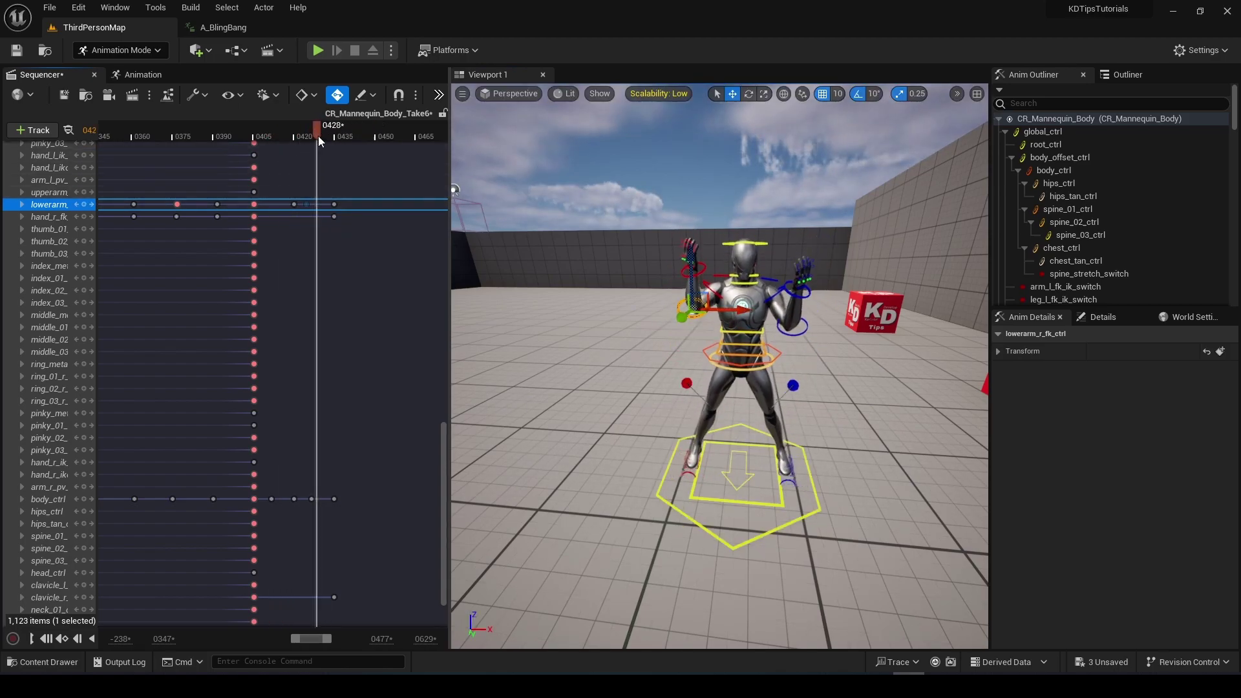
- Scrub the motion between about frames 413 and 435 to check the arm swing and body movement
drag(319, 136, 298, 134)
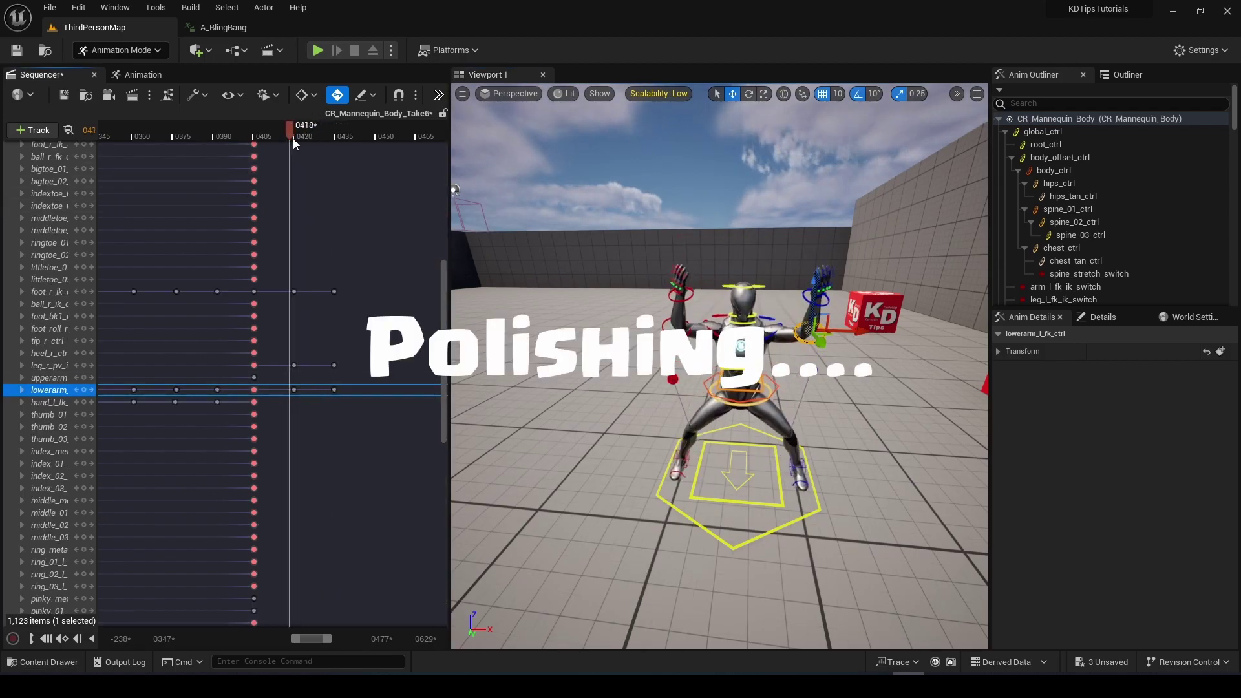
drag(294, 143, 274, 130)
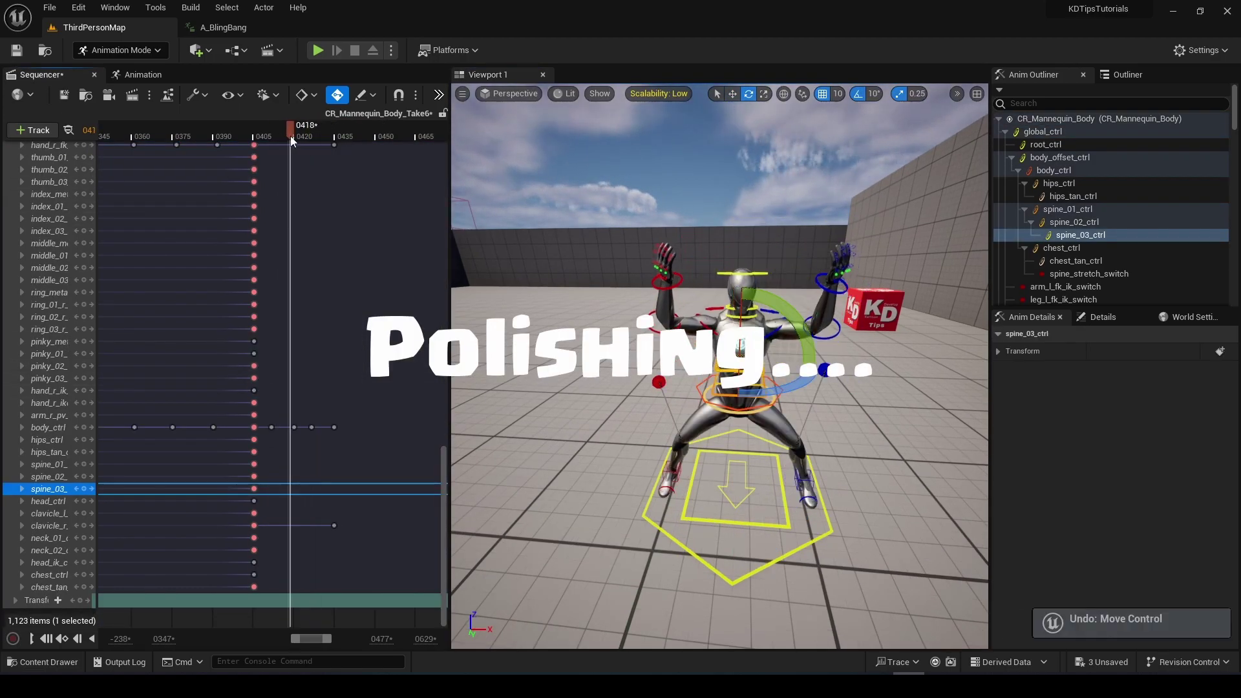
drag(290, 143, 346, 134)
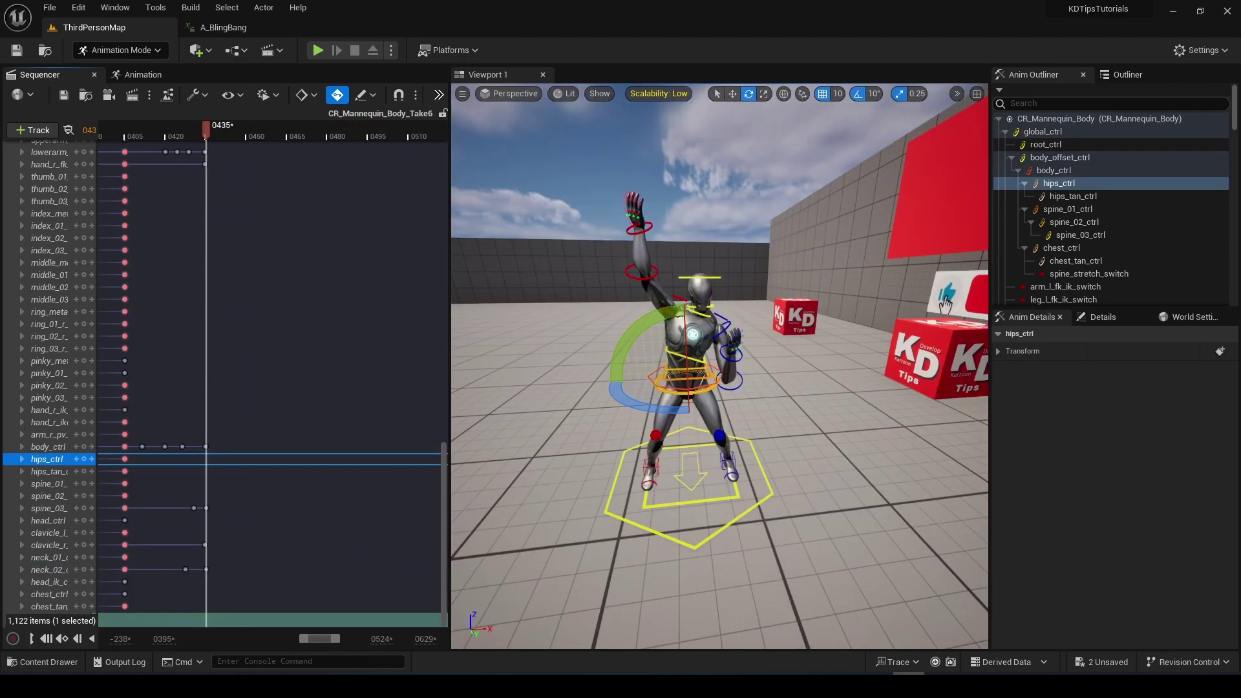
- Lower the right lower arm control at frame 450 so the raised arm bends beside the chest
click(633, 280)
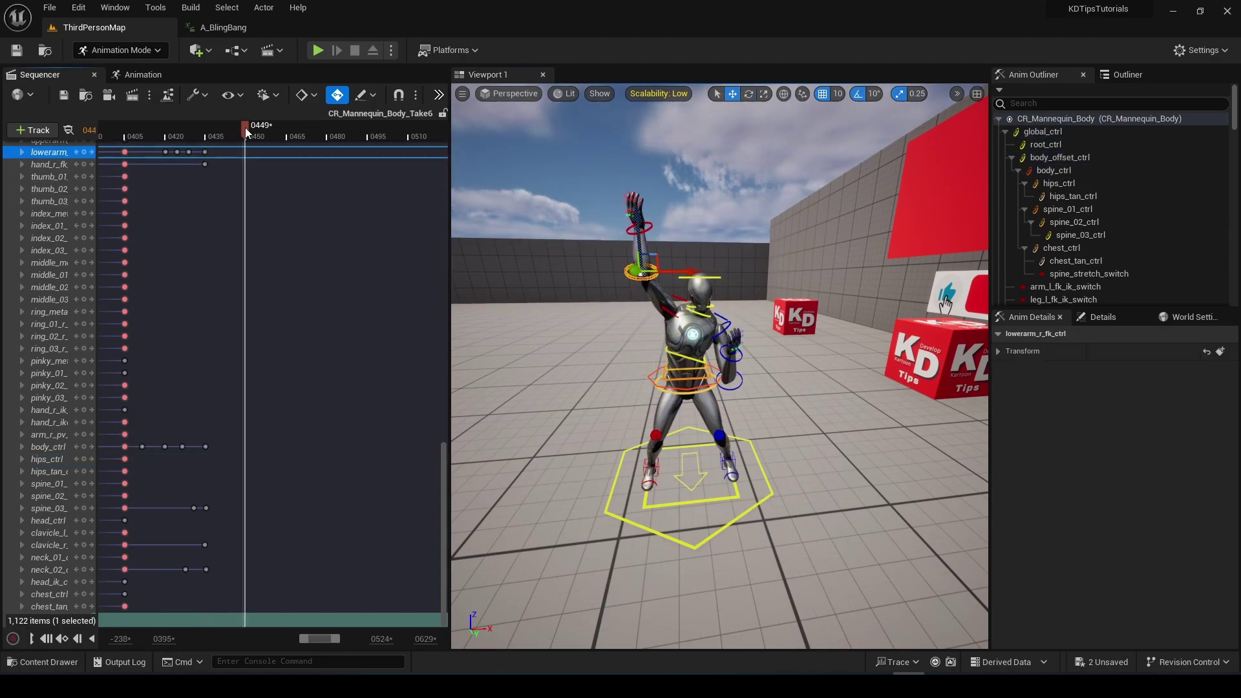
drag(246, 130, 247, 129)
drag(636, 271, 624, 317)
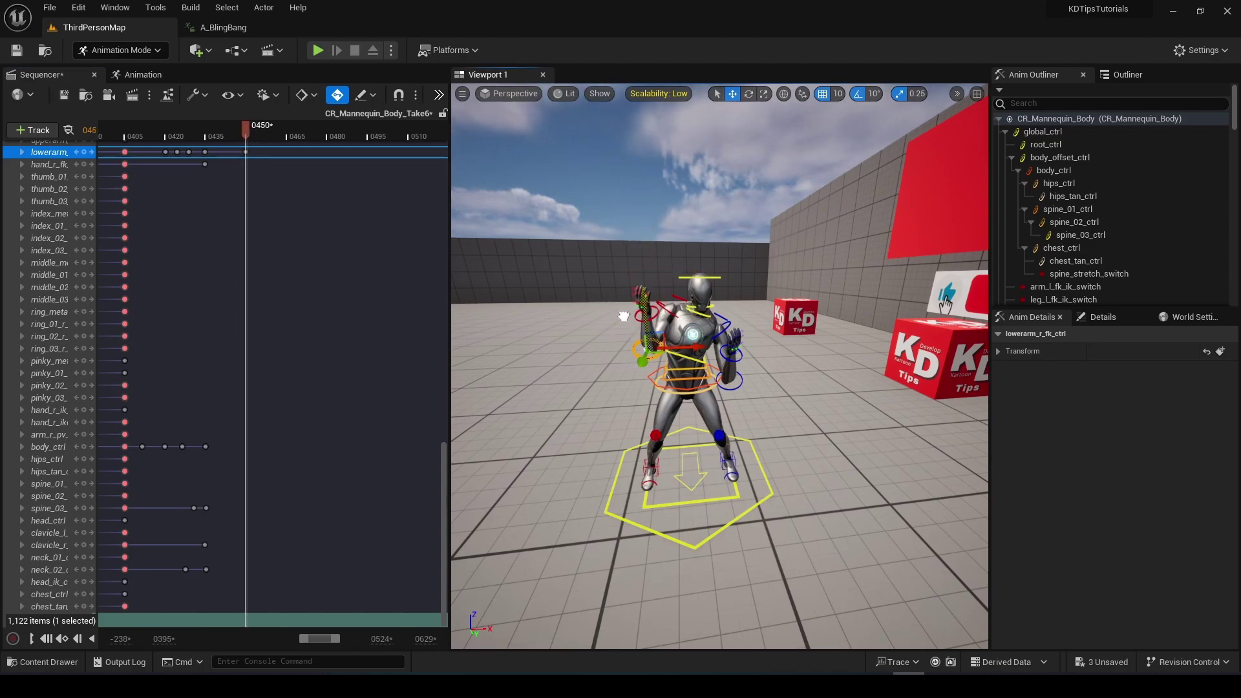
- Pose the upper body at frame 450 by rotating the spine_03 and neck controls and lowering the body control into a crouch
click(686, 366)
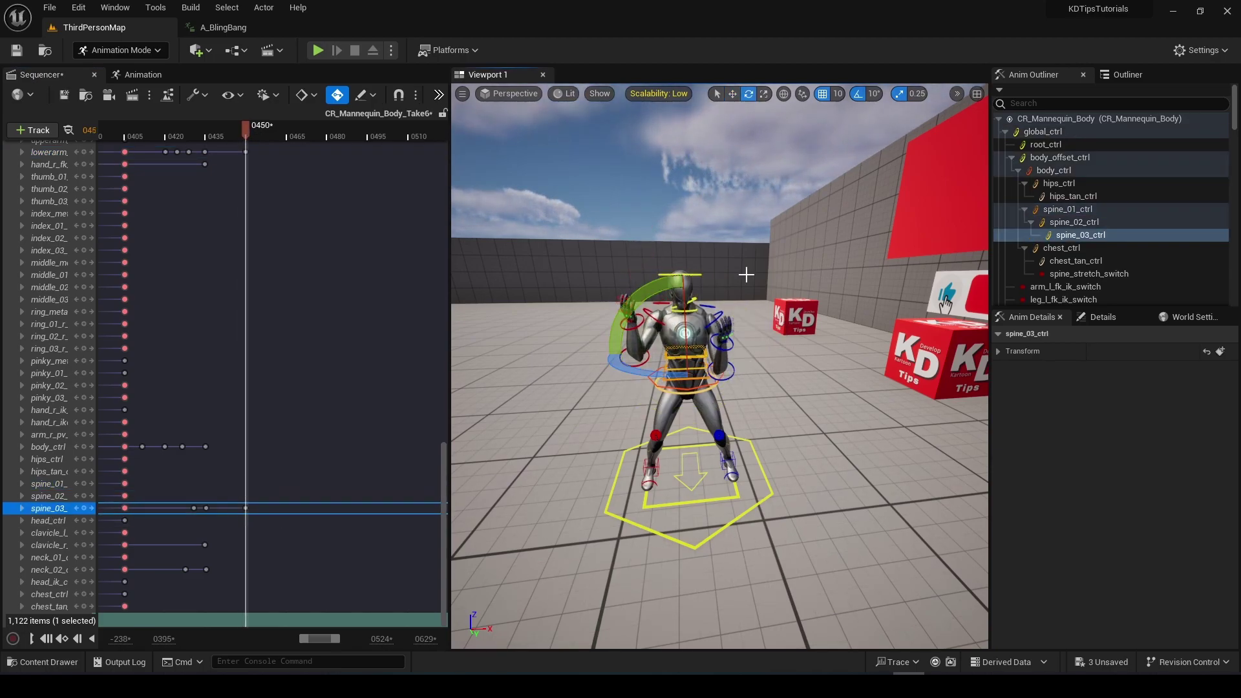
click(693, 300)
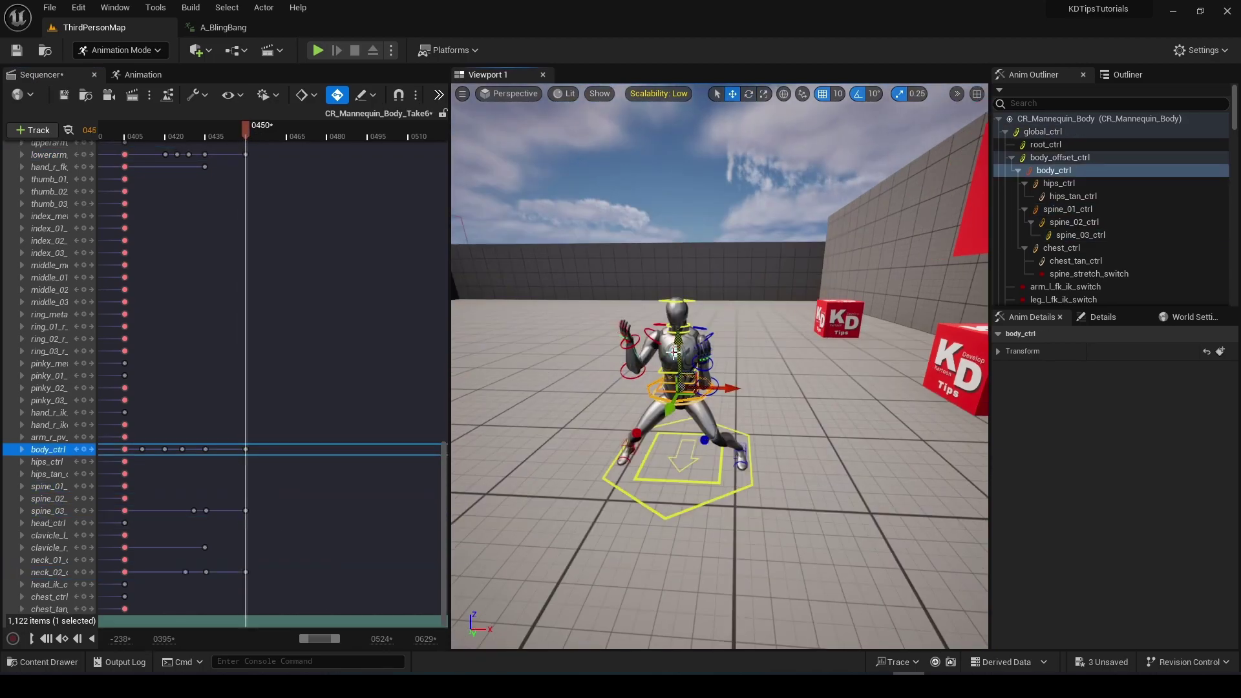
mouse_move(674, 353)
alt+mouse_down()
mouse_move(601, 351)
mouse_move(684, 348)
alt+mouse_up()
key(e)
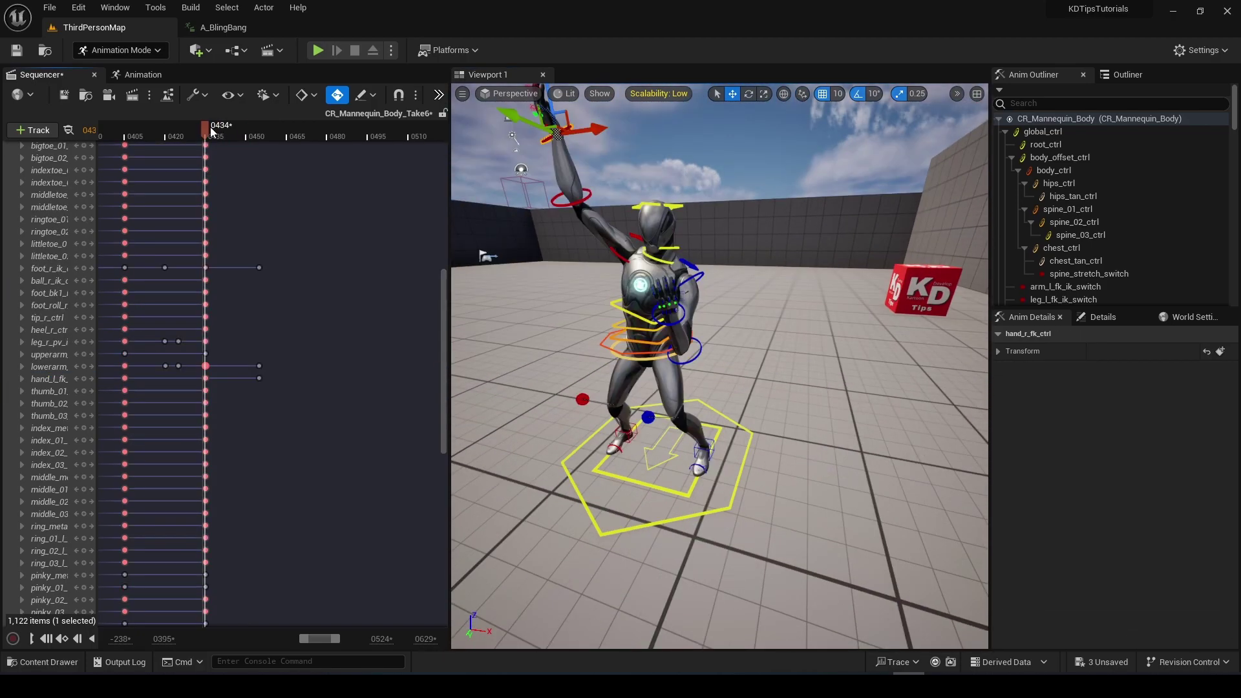
- Raise the body control at frame 444 as an in-between key and play back the dance from frame 396
drag(210, 127, 231, 130)
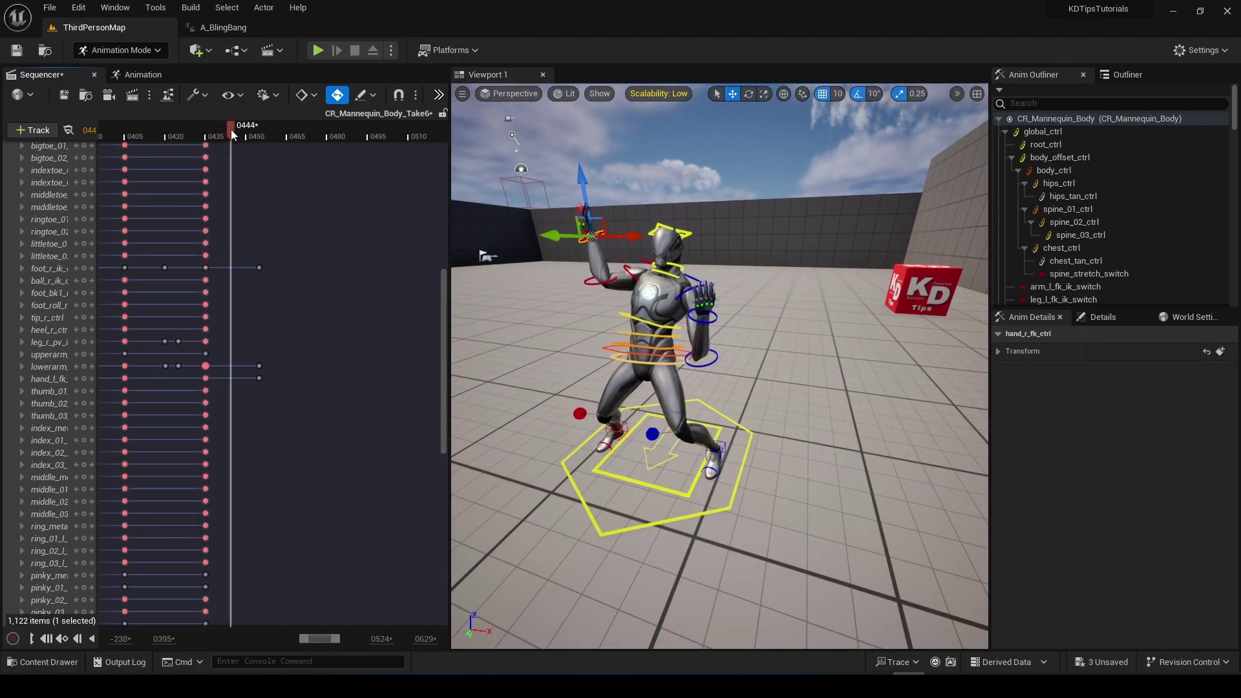
click(648, 330)
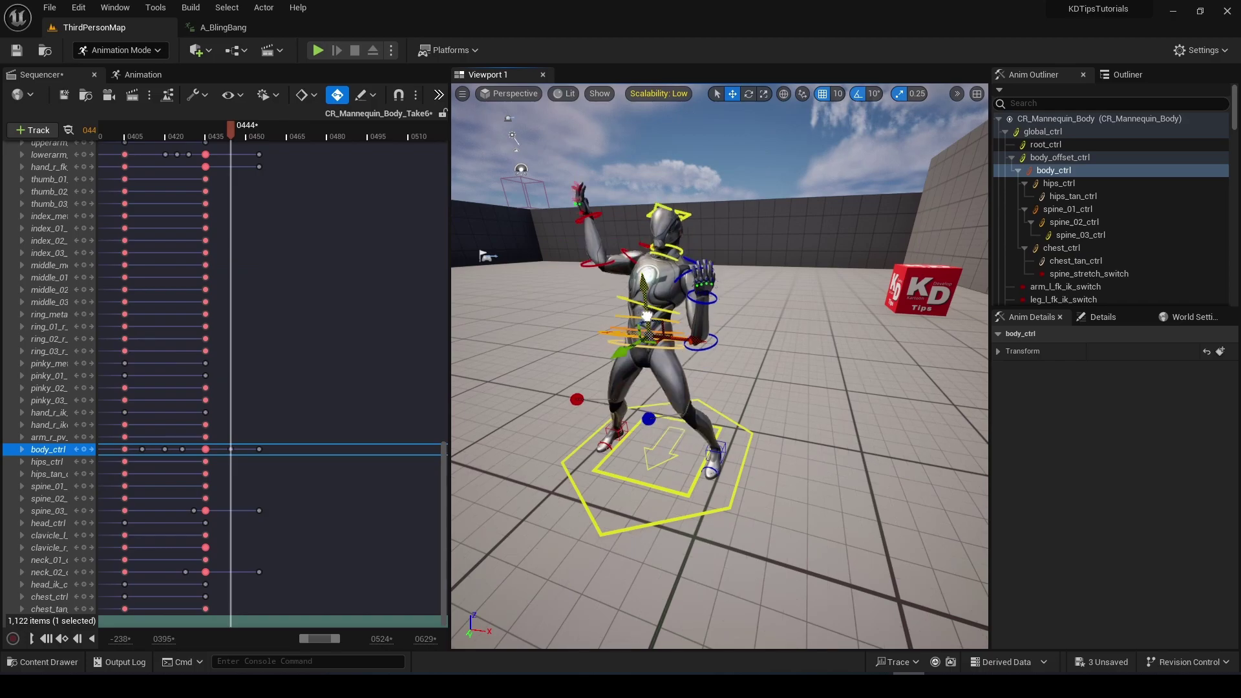
click(102, 133)
key(space)
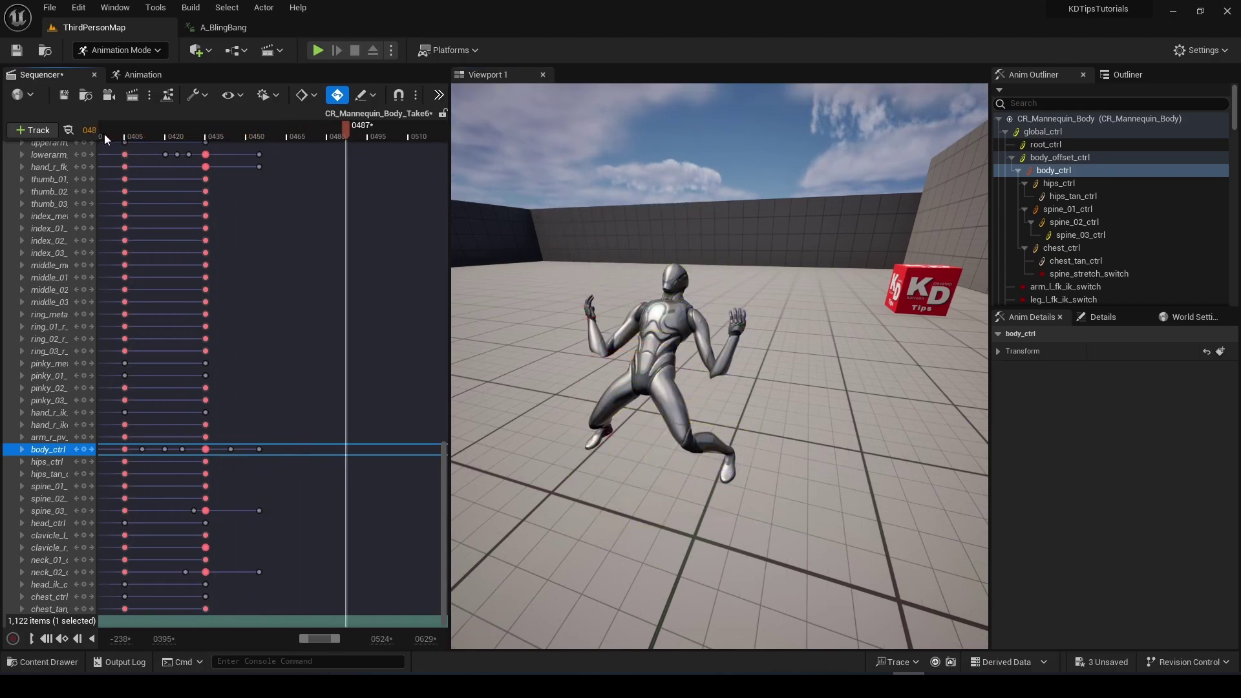
key(space)
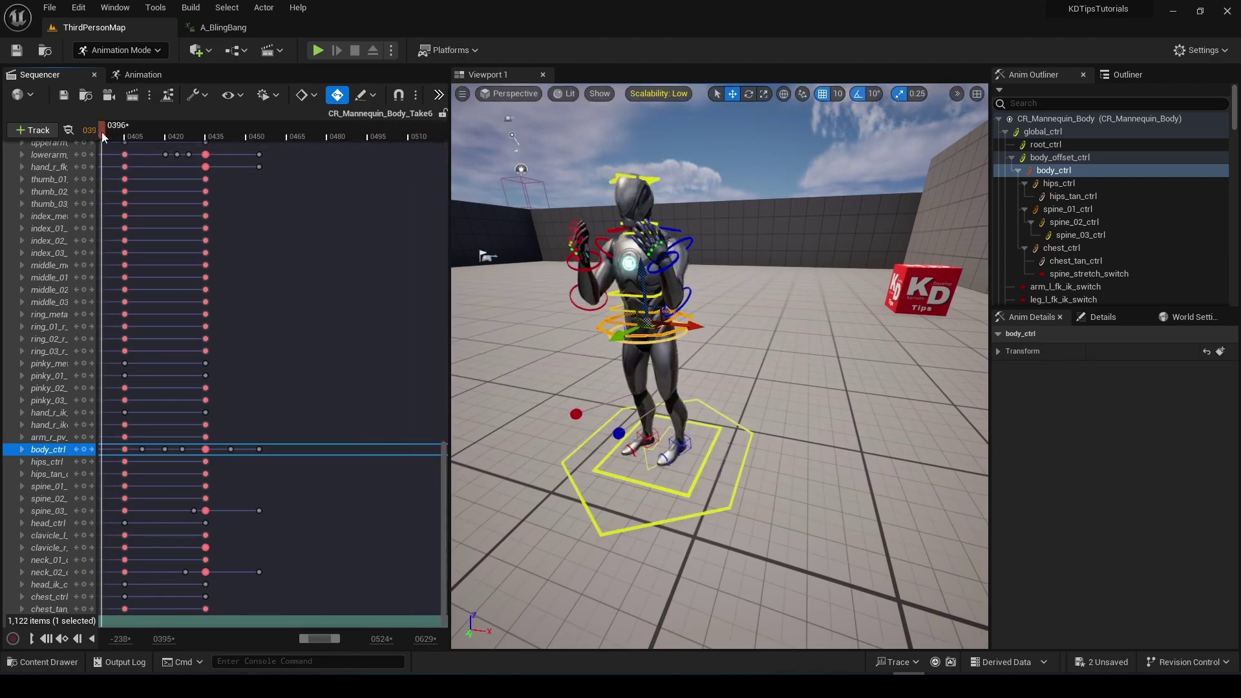